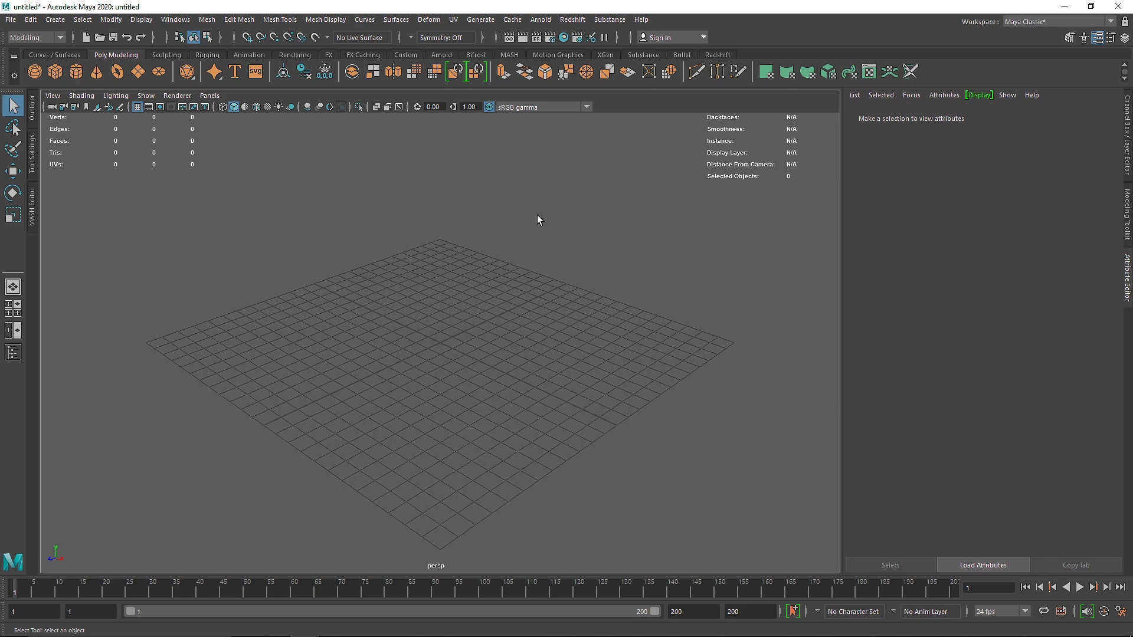
# Create a polygon plane at the grid's centre and scale it uniformly to about 15.4.
pyautogui.click(138, 72)
pyautogui.keyDown('alt'); pyautogui.moveTo(370, 239); pyautogui.dragTo(505, 304); pyautogui.keyUp('alt')
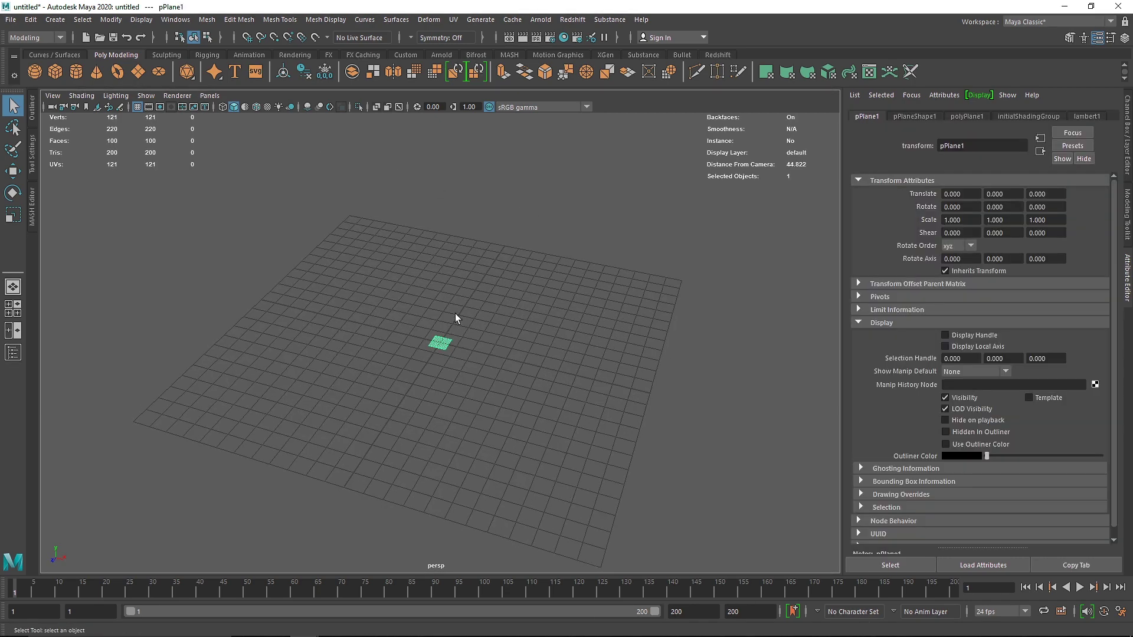
pyautogui.press('r')
pyautogui.moveTo(440, 343); pyautogui.dragTo(619, 377)
# Raise the plane about 0.3 units above the grid.
pyautogui.press('w')
pyautogui.moveTo(444, 292); pyautogui.dragTo(443, 293)
pyautogui.scroll(5, 494, 349)
pyautogui.scroll(-2, 456, 335)
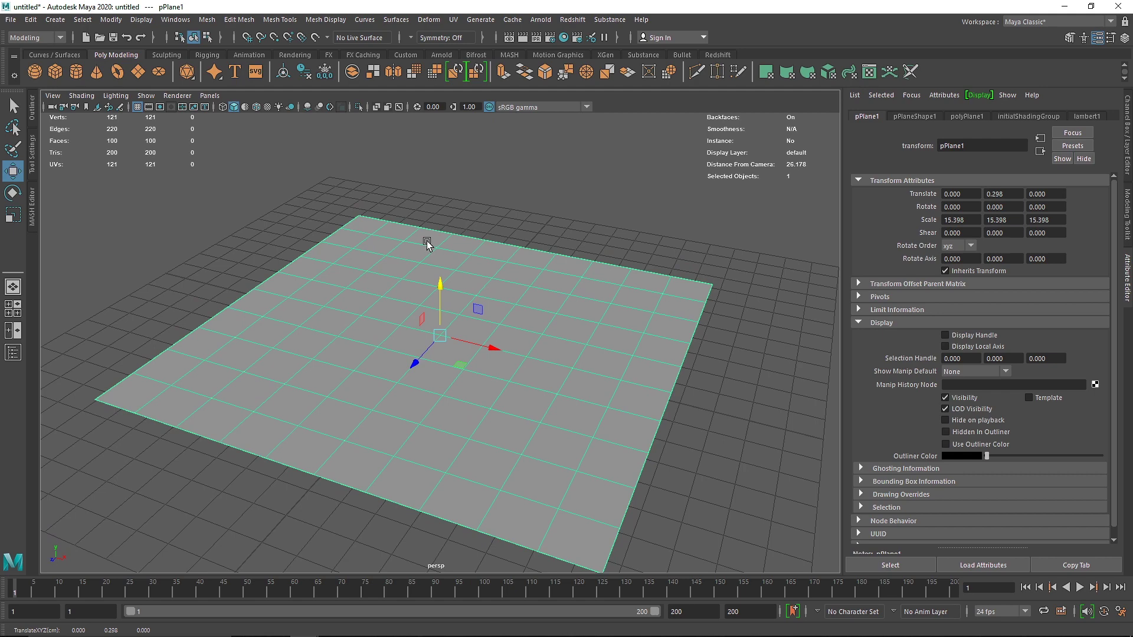
# Switch to the FX tools and turn the plane into an nCloth.
pyautogui.click(36, 37)
pyautogui.click(30, 87)
pyautogui.click(275, 20)
pyautogui.click(307, 57)
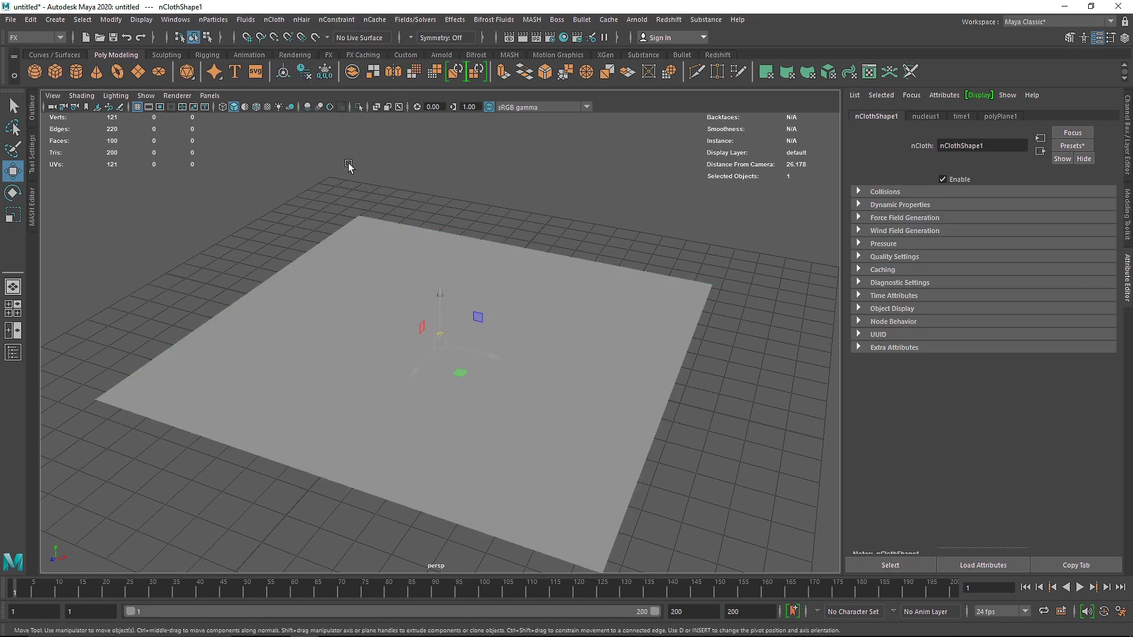
# Enable the ground plane on the nucleus solver with Use Plane.
pyautogui.click(32, 107)
pyautogui.click(80, 202)
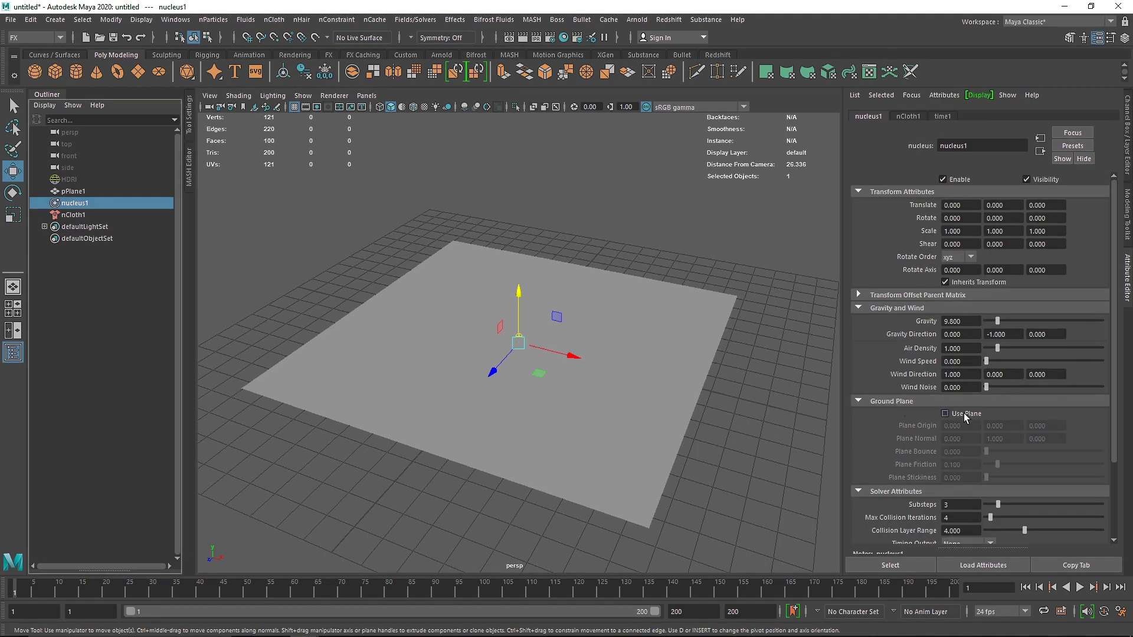
pyautogui.click(946, 414)
# Play the cloth simulation to check its contact with the ground plane, stop it and return to the first frame.
pyautogui.click(1079, 588)
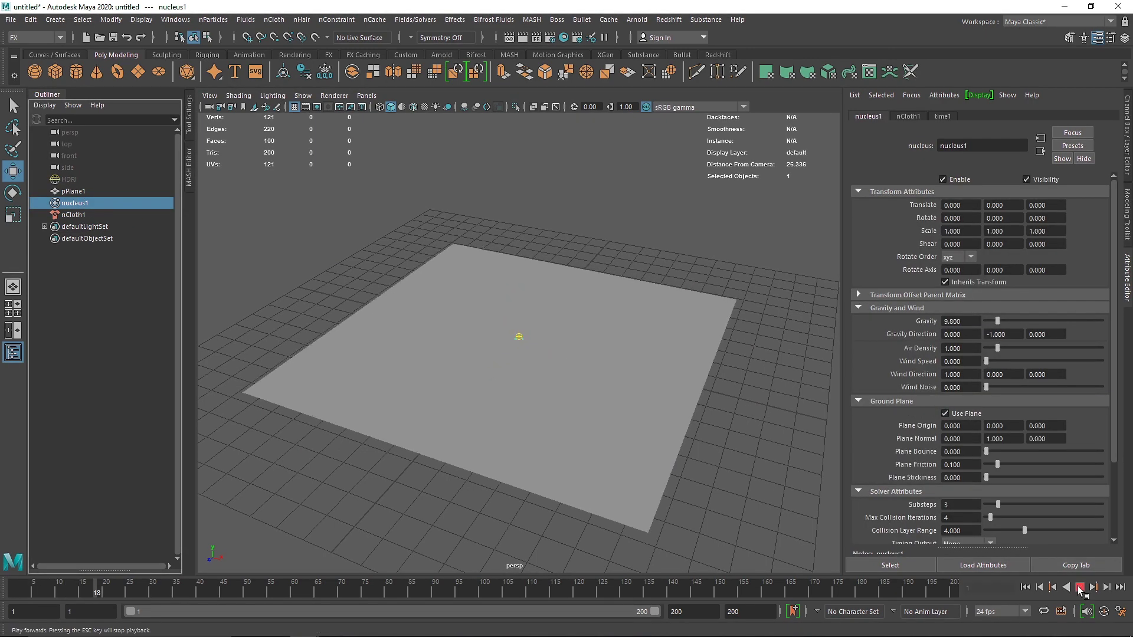
pyautogui.keyDown('alt'); pyautogui.moveTo(624, 436); pyautogui.dragTo(617, 385); pyautogui.keyUp('alt')
pyautogui.keyDown('alt'); pyautogui.moveTo(529, 335); pyautogui.dragTo(571, 424); pyautogui.keyUp('alt')
pyautogui.click(1078, 588)
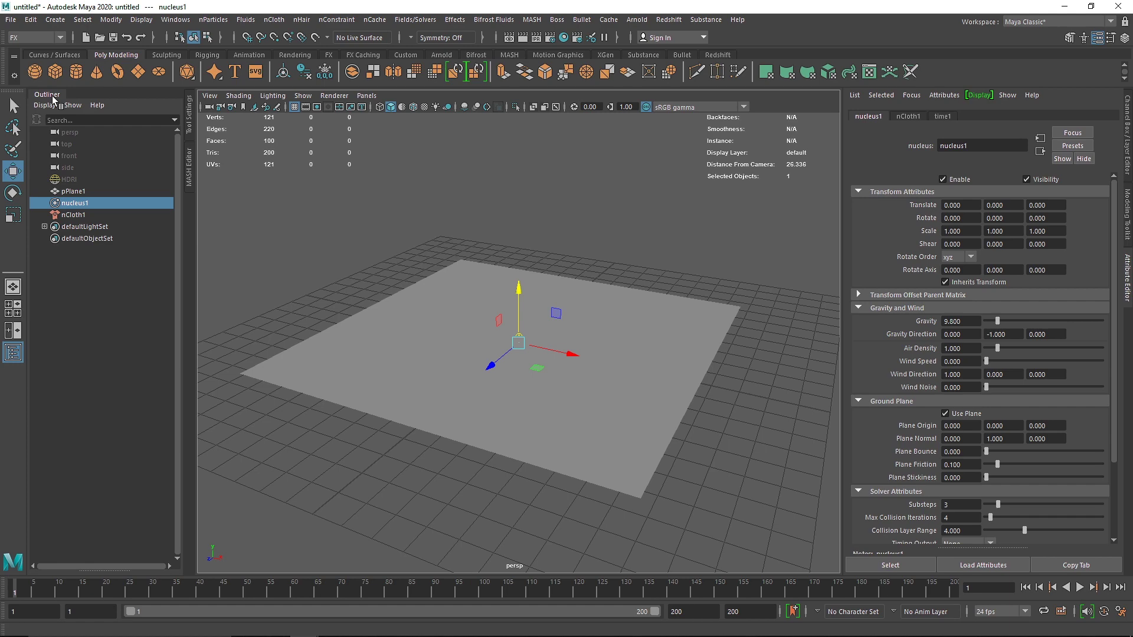
pyautogui.click(47, 95)
# Set the cloth plane's width and height subdivisions to 40 each.
pyautogui.click(337, 278)
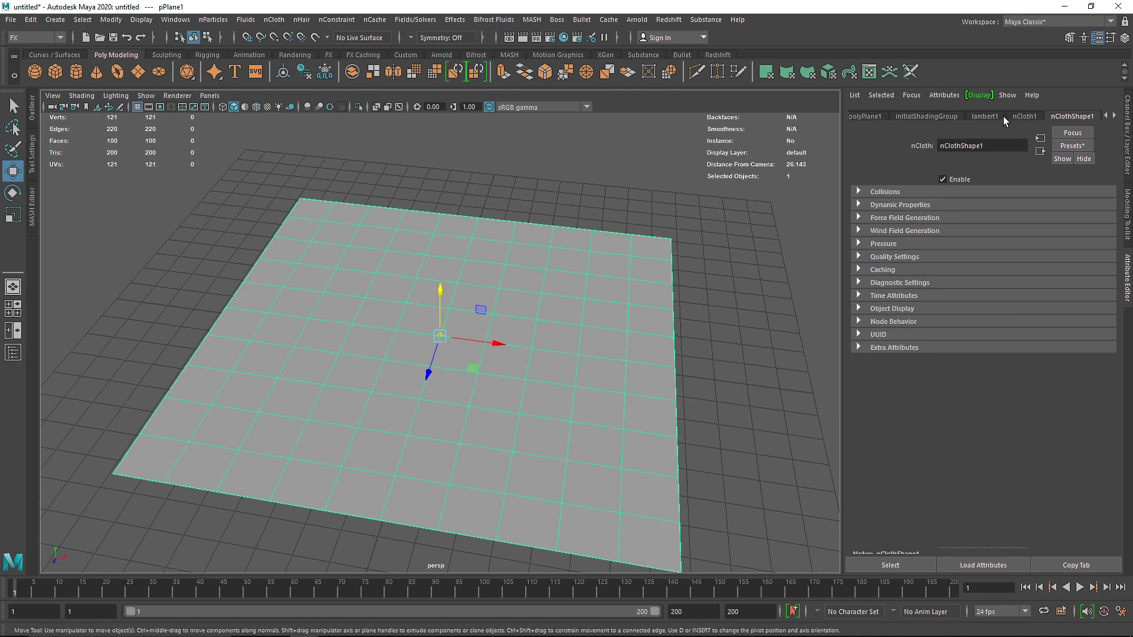
pyautogui.click(877, 114)
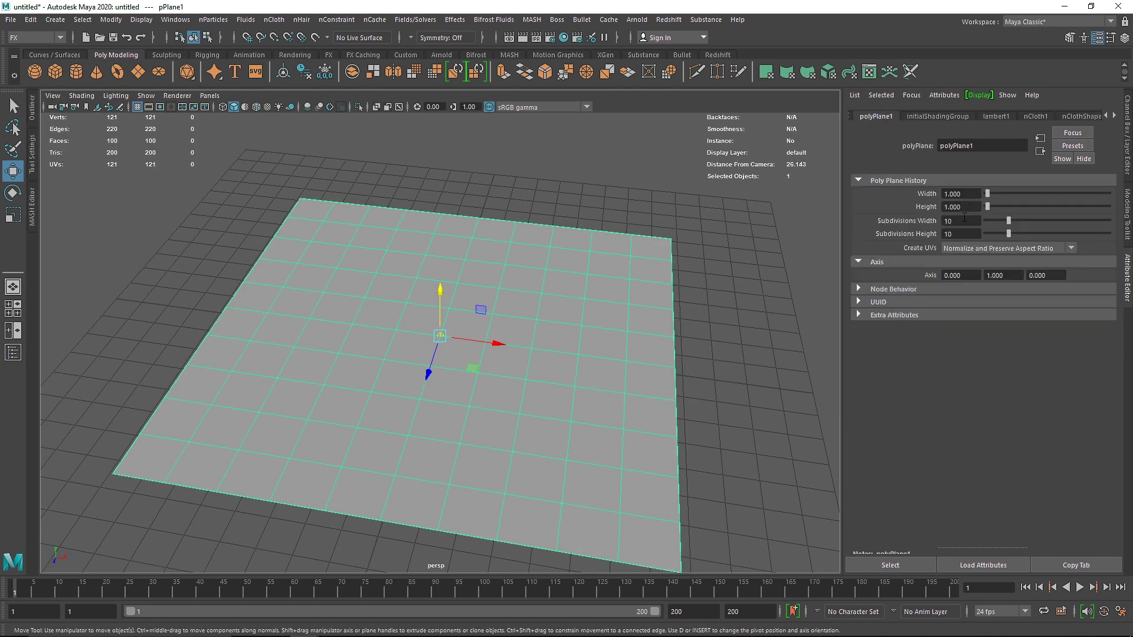
pyautogui.write('40')
pyautogui.press('Tab')
pyautogui.write('40')
pyautogui.click(755, 298)
# Add a Force Field nConstraint to the cloth plane.
pyautogui.click(571, 313)
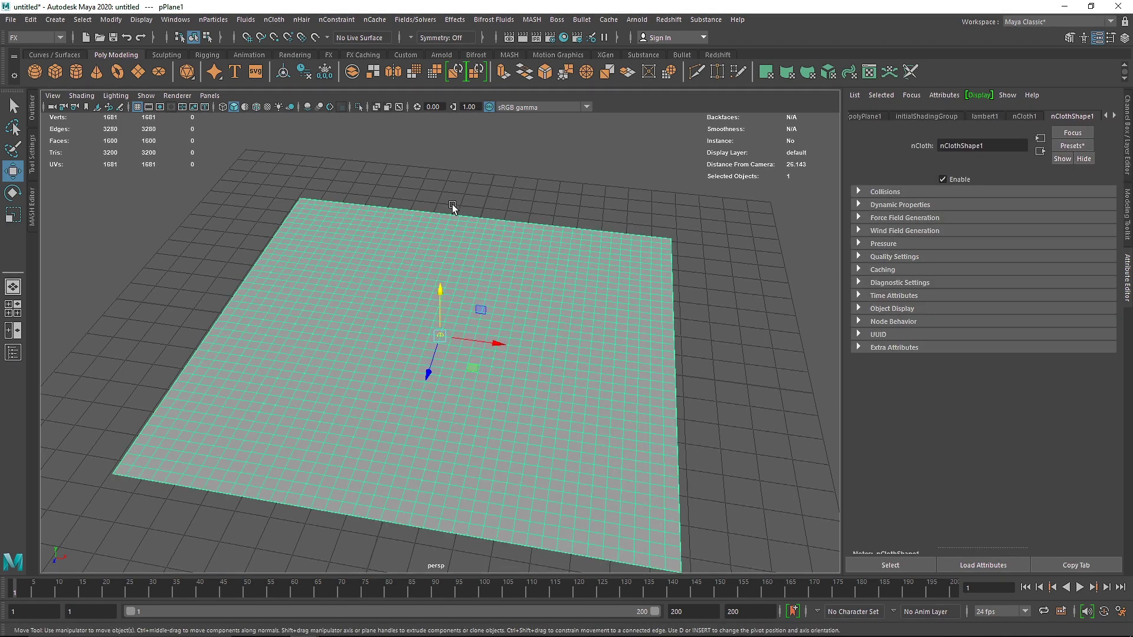
pyautogui.click(336, 19)
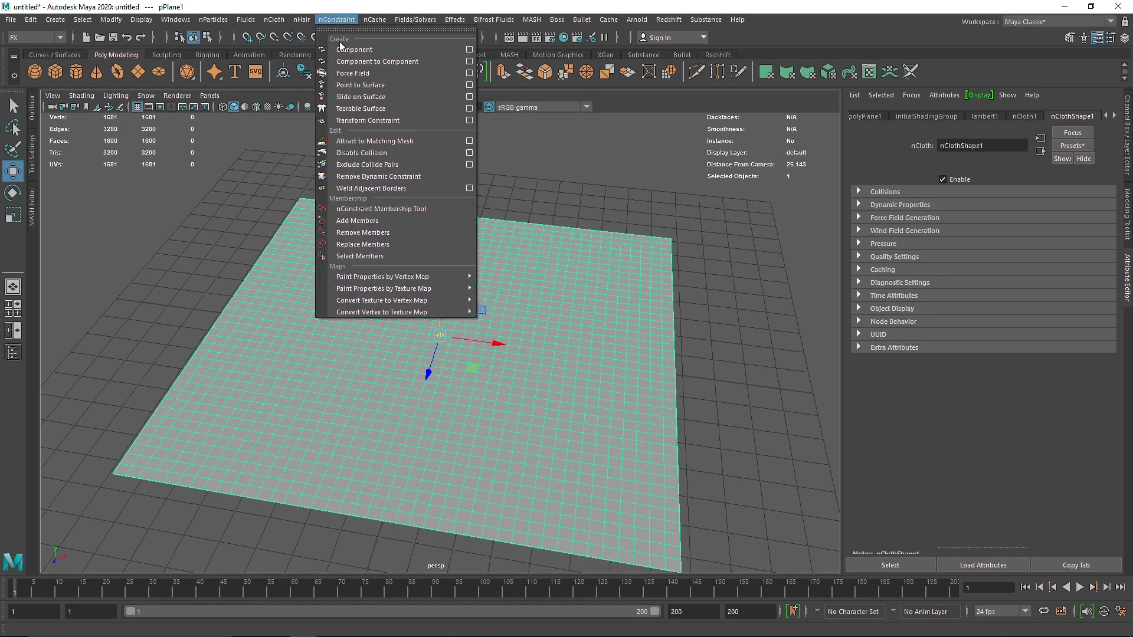
pyautogui.click(370, 73)
# Set the force field's scale to 8 on all three axes.
pyautogui.click(958, 114)
pyautogui.click(951, 219)
pyautogui.write('8')
pyautogui.press('Tab')
pyautogui.write('8')
# Reduce the force field's scale to 6 on all three axes.
pyautogui.click(1013, 218)
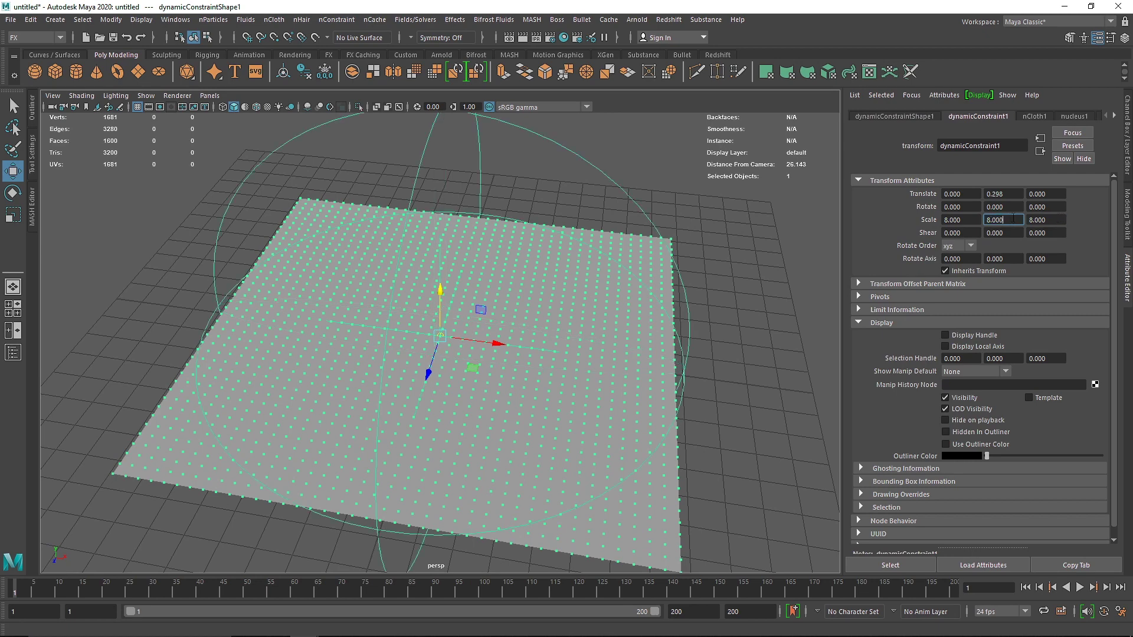
pyautogui.write('6')
pyautogui.doubleClick(1052, 218)
pyautogui.write('6')
pyautogui.doubleClick(969, 217)
pyautogui.write('6')
# Set the force field's scale to 7 on all three axes.
pyautogui.click(995, 218)
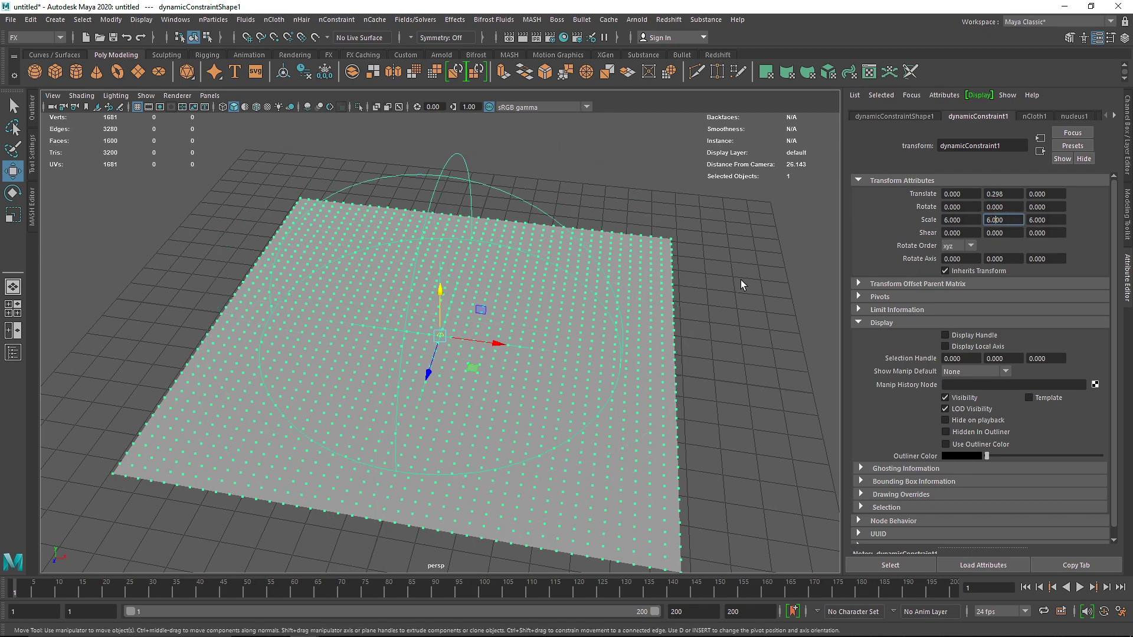
pyautogui.write('7')
pyautogui.press('Tab')
pyautogui.write('7')
pyautogui.press('Tab')
pyautogui.write('7')
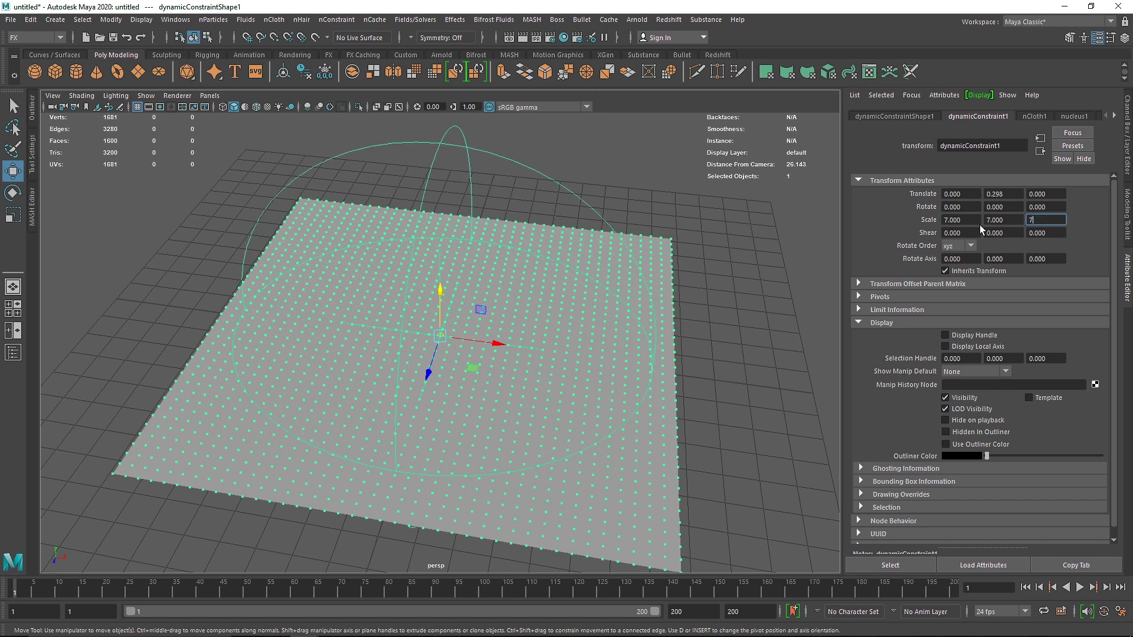
# Turn on Bend for the force field constraint and deselect it.
pyautogui.keyDown('alt'); pyautogui.moveTo(679, 341); pyautogui.dragTo(658, 295); pyautogui.keyUp('alt')
pyautogui.click(656, 200)
pyautogui.click(489, 169)
pyautogui.click(963, 527)
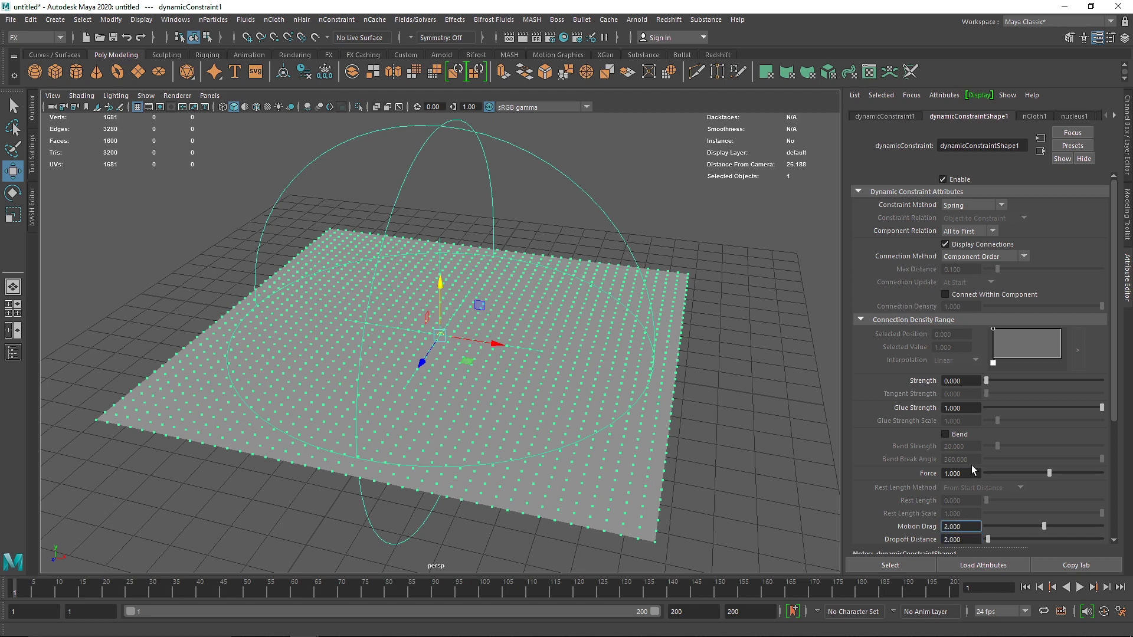
pyautogui.click(959, 434)
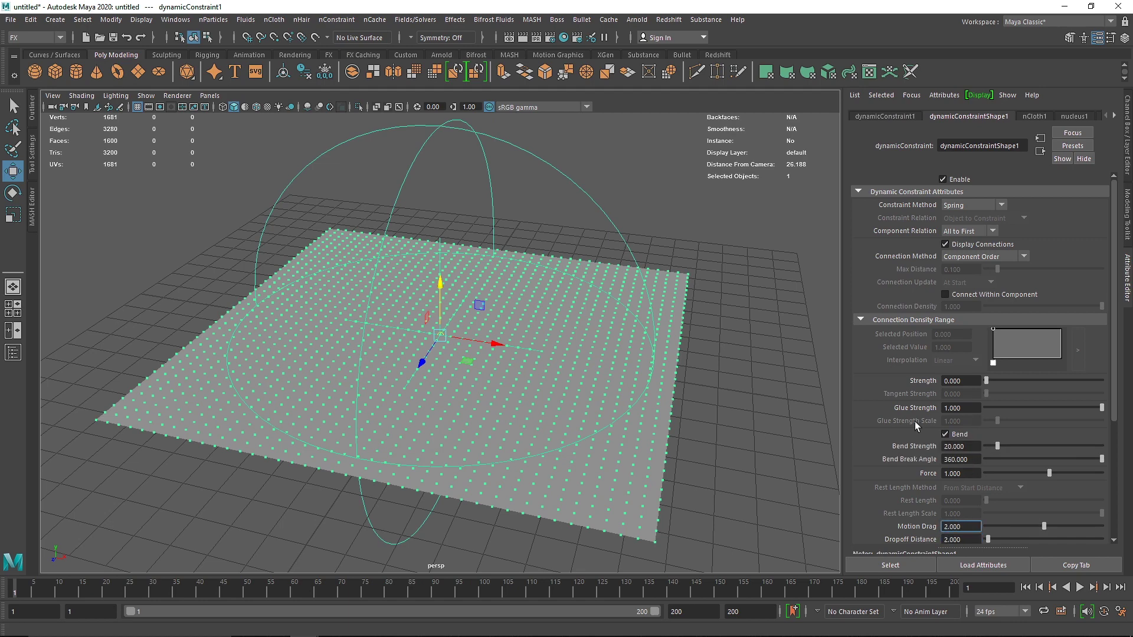
pyautogui.click(755, 415)
pyautogui.keyDown('alt'); pyautogui.moveTo(755, 416); pyautogui.dragTo(574, 322); pyautogui.keyUp('alt')
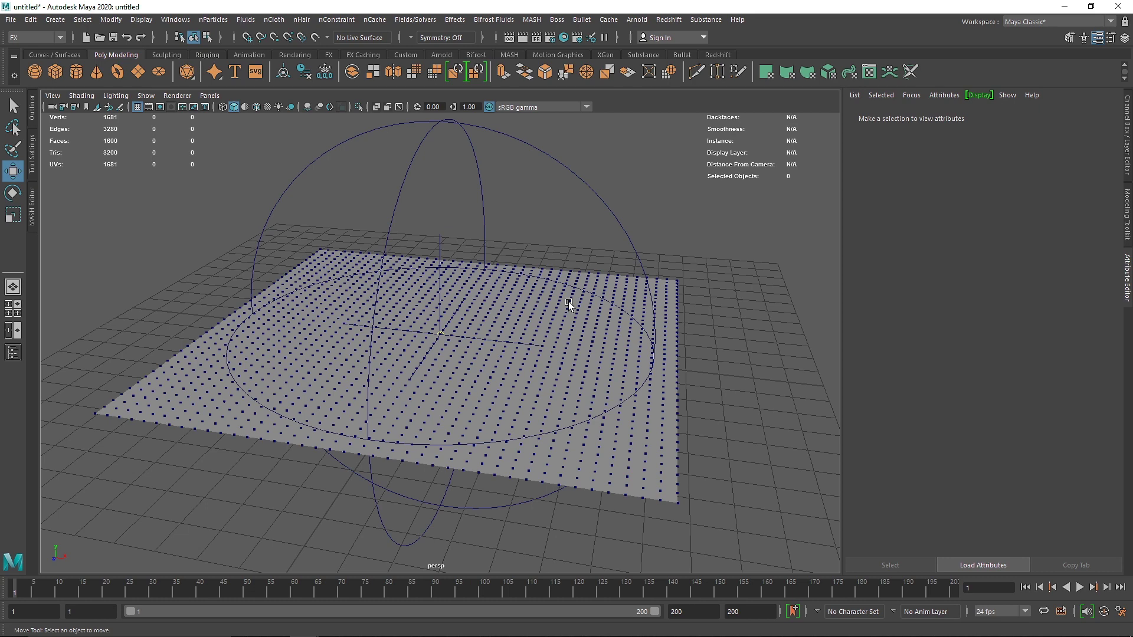
# Select the force field and play the simulation until the cloth has gathered towards the centre, stopping at frame 75.
pyautogui.scroll(-3, 531, 218)
pyautogui.keyDown('alt'); pyautogui.moveTo(548, 231); pyautogui.dragTo(537, 263, button='middle'); pyautogui.keyUp('alt')
pyautogui.scroll(2, 485, 254)
pyautogui.moveTo(476, 184); pyautogui.dragTo(421, 236)
pyautogui.scroll(2, 510, 255)
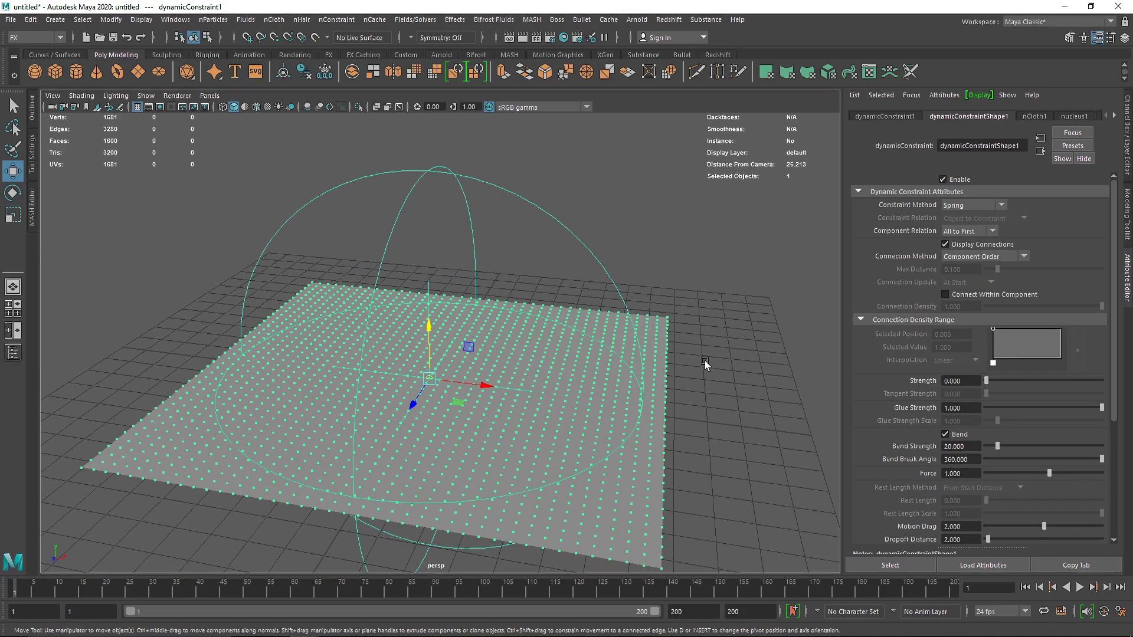
pyautogui.click(1080, 588)
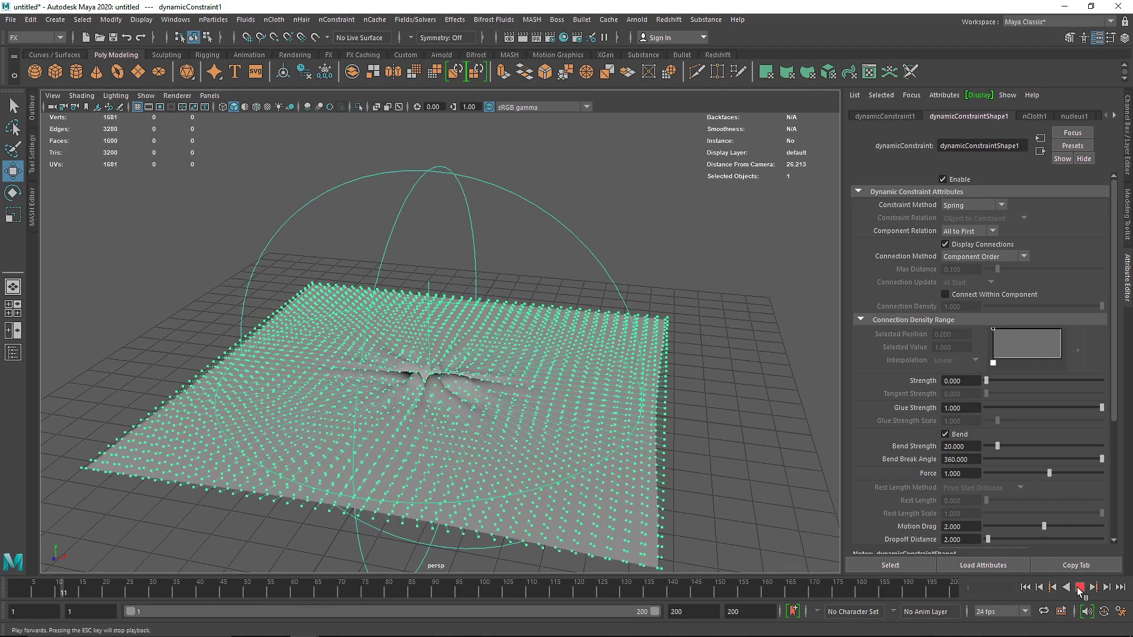
pyautogui.click(1080, 588)
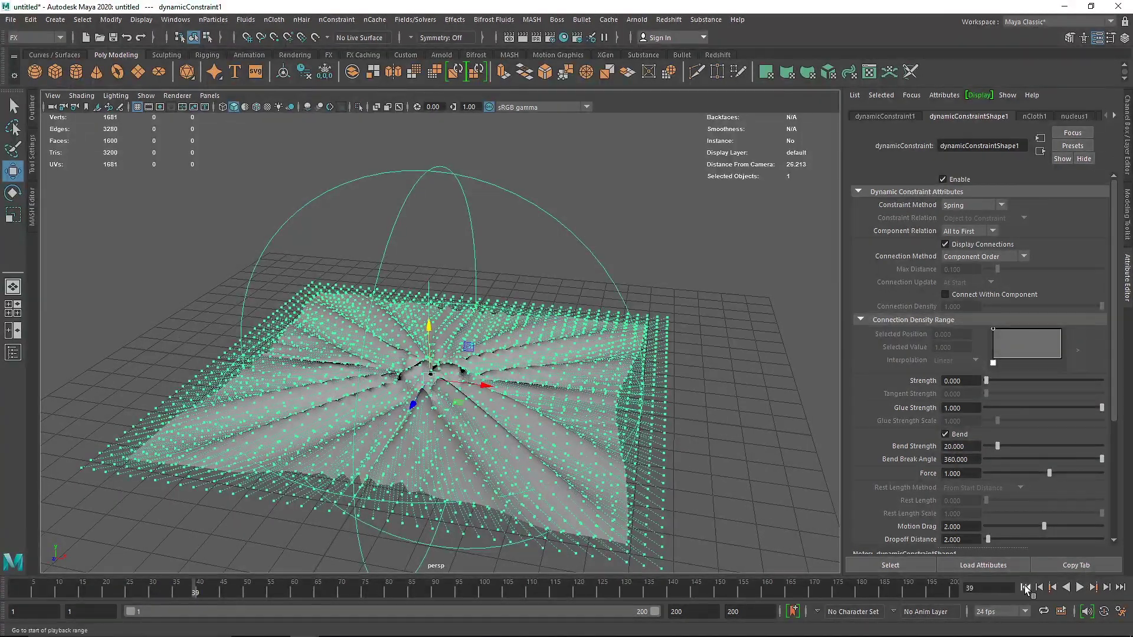
pyautogui.click(1080, 587)
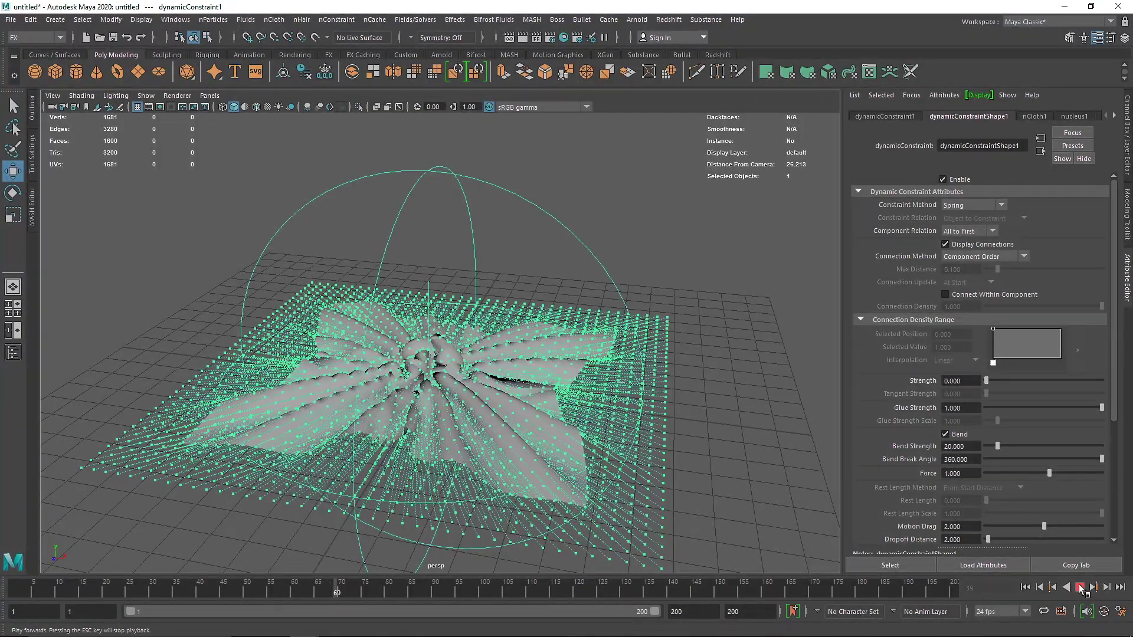
pyautogui.click(1080, 588)
# Show the cloth smoothed and examine the folds gathered around its centre.
pyautogui.click(809, 458)
pyautogui.scroll(3, 472, 377)
pyautogui.keyDown('alt'); pyautogui.moveTo(454, 372); pyautogui.dragTo(465, 401); pyautogui.keyUp('alt')
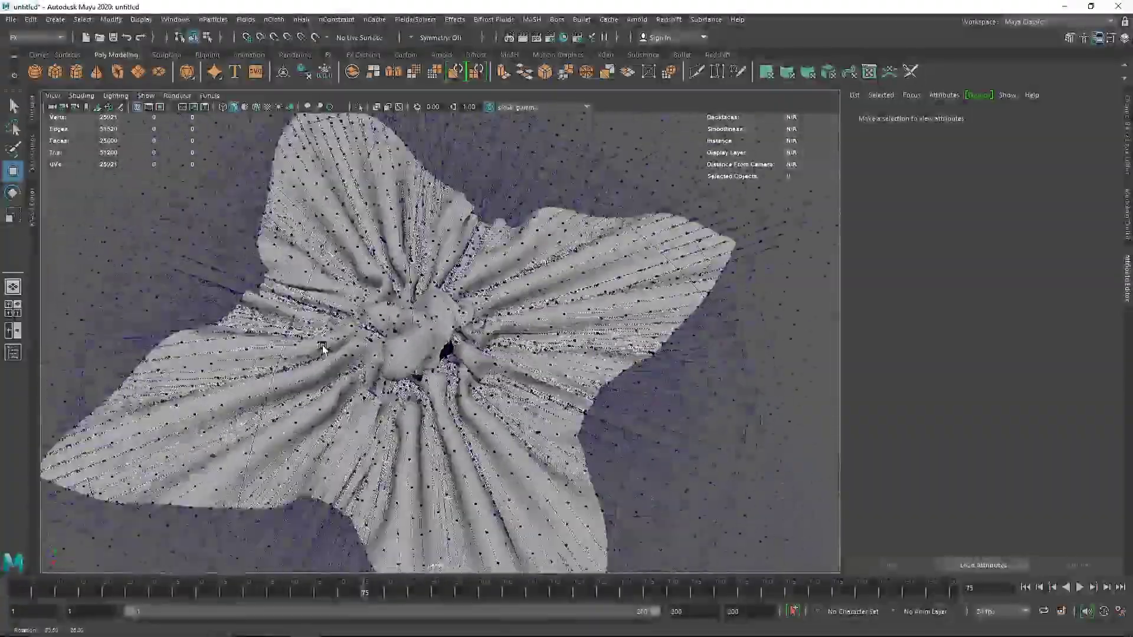
pyautogui.keyDown('alt'); pyautogui.moveTo(322, 346); pyautogui.dragTo(413, 318); pyautogui.keyUp('alt')
pyautogui.scroll(-3, 470, 316)
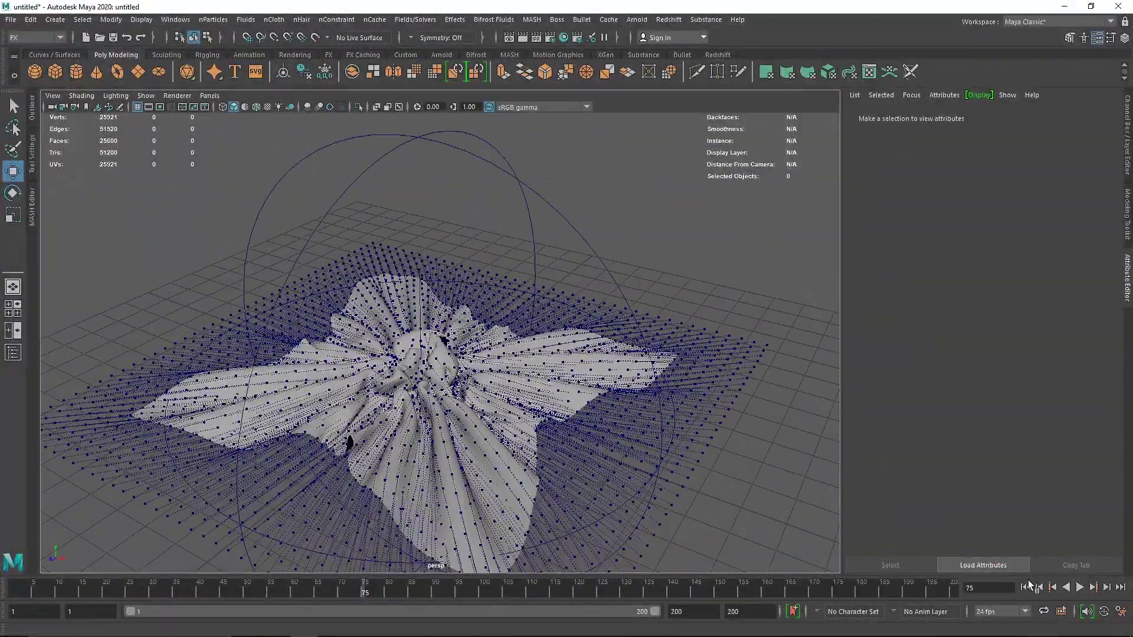
# Return to the first frame and move the force field slightly upward above the cloth.
pyautogui.click(1025, 587)
pyautogui.moveTo(532, 156); pyautogui.dragTo(464, 200)
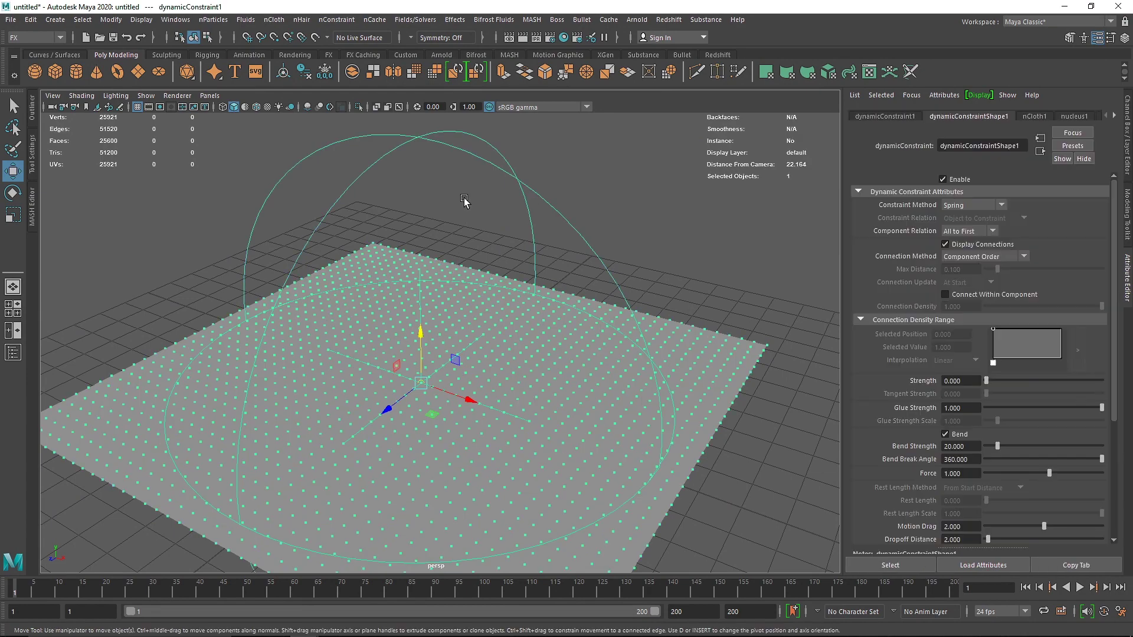
pyautogui.moveTo(420, 332); pyautogui.dragTo(420, 317)
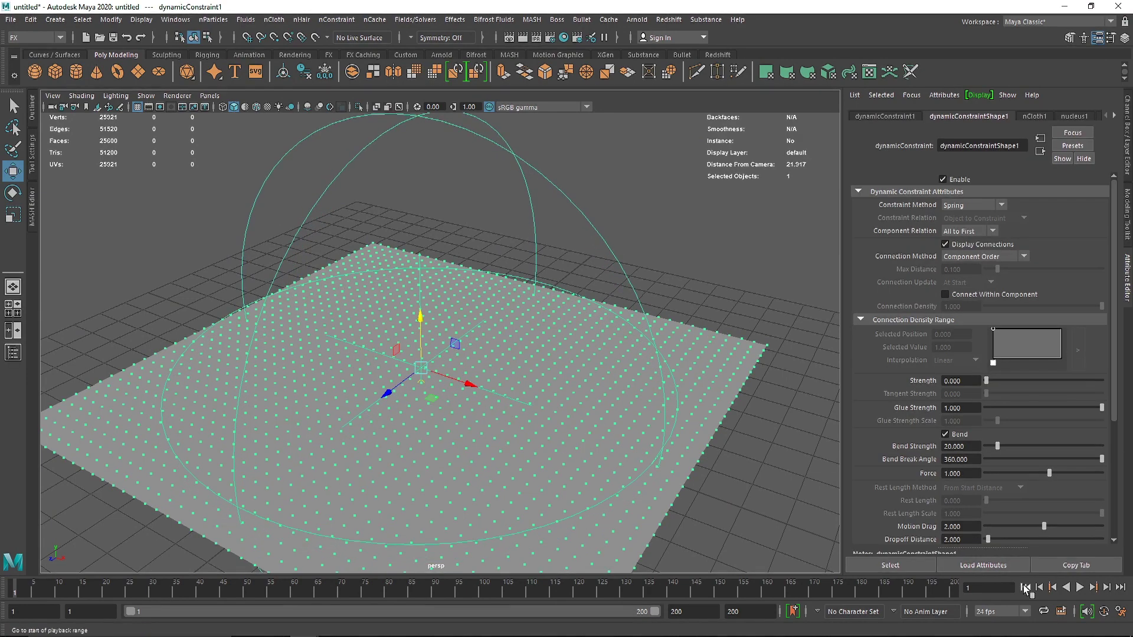
# Play the simulation with the raised force field, stop at frame 70 and examine the gathered folds.
pyautogui.click(1080, 588)
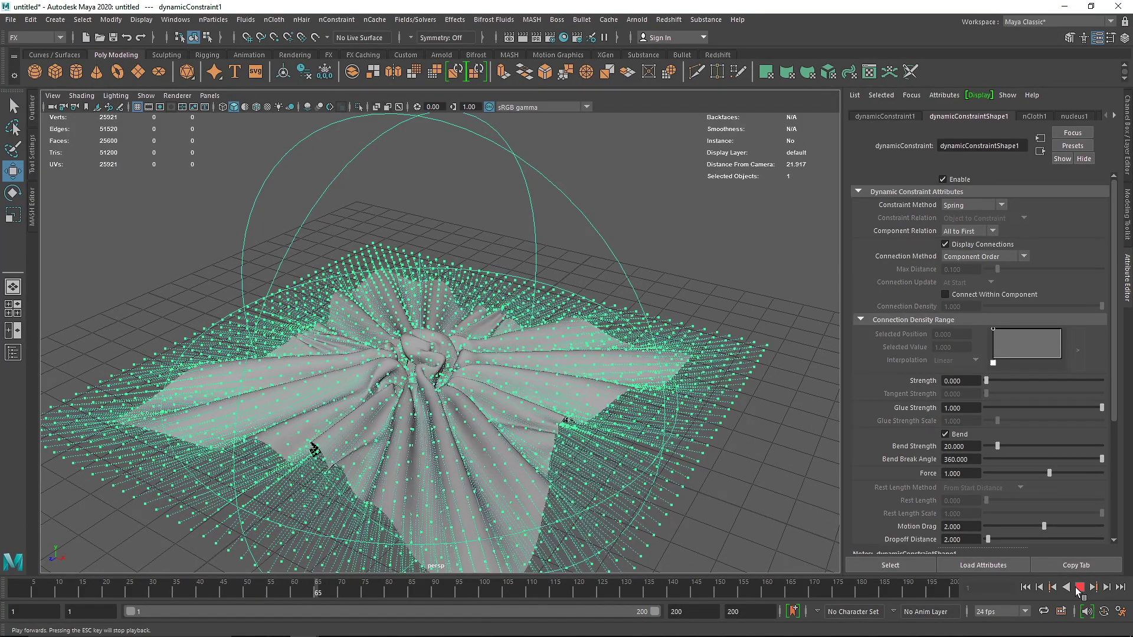
pyautogui.click(1078, 590)
pyautogui.click(773, 413)
pyautogui.keyDown('alt'); pyautogui.moveTo(570, 328); pyautogui.dragTo(519, 327); pyautogui.keyUp('alt')
pyautogui.scroll(3, 519, 327)
pyautogui.keyDown('alt'); pyautogui.moveTo(448, 328); pyautogui.dragTo(369, 367); pyautogui.keyUp('alt')
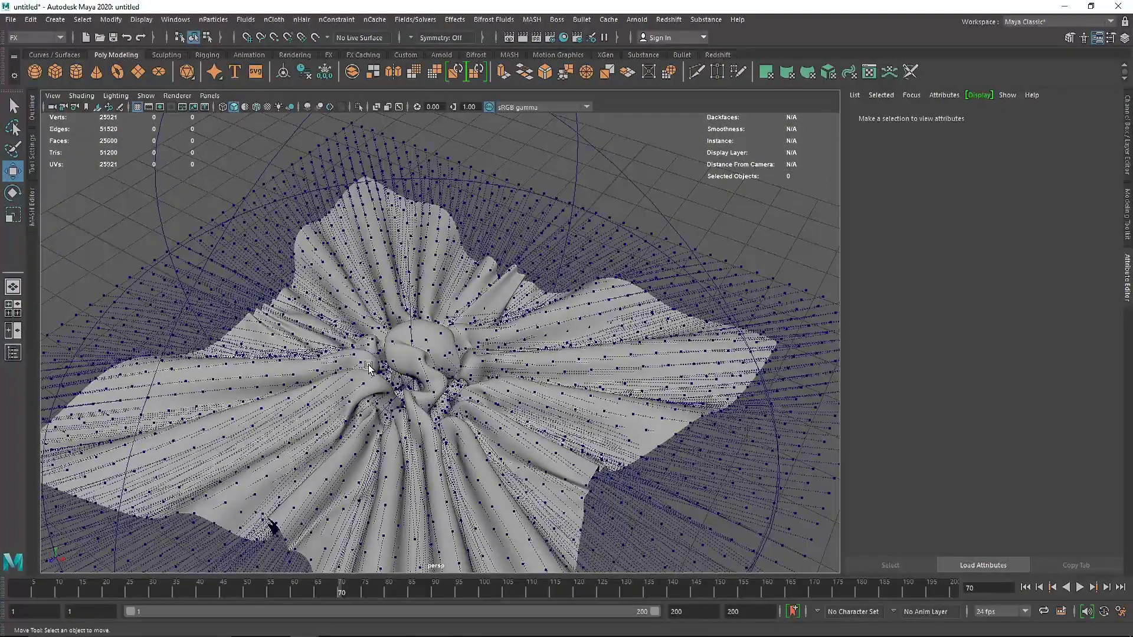
# Turn off Display Connections on the force field constraint to get an unobstructed look at the folded cloth.
pyautogui.click(390, 353)
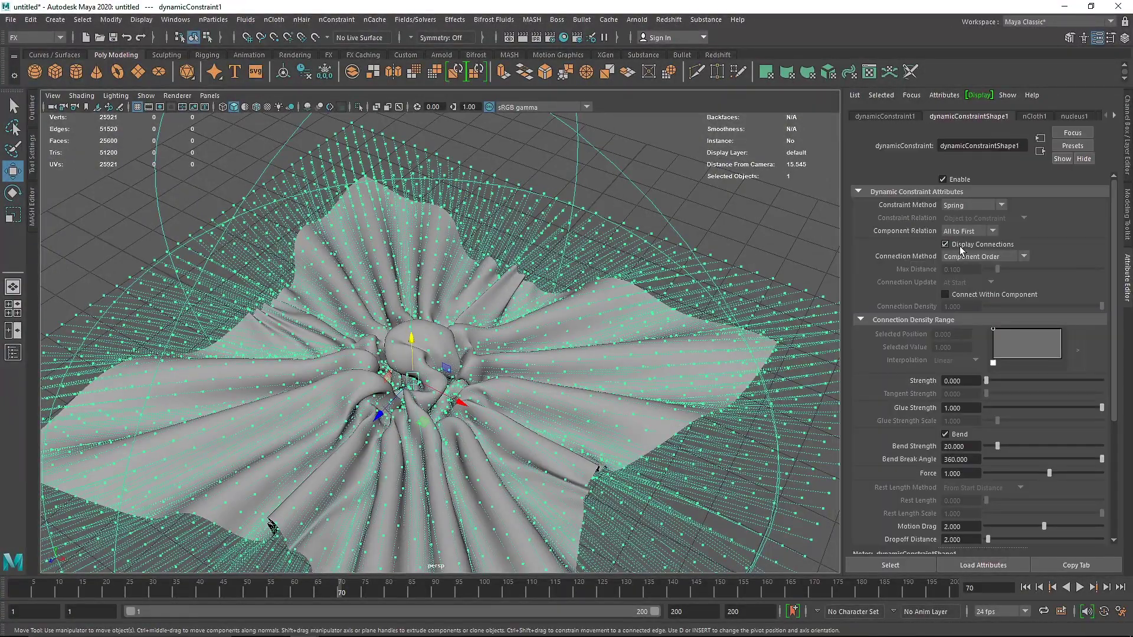
pyautogui.click(945, 245)
pyautogui.keyDown('alt'); pyautogui.moveTo(399, 312); pyautogui.dragTo(391, 294); pyautogui.keyUp('alt')
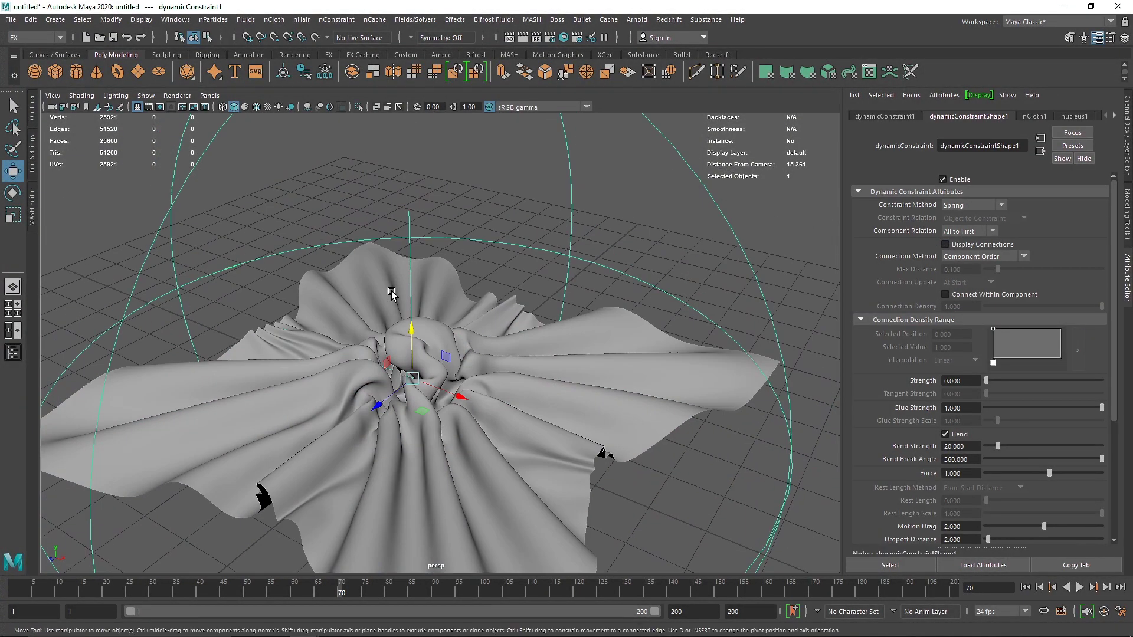
pyautogui.click(618, 242)
pyautogui.keyDown('alt'); pyautogui.moveTo(392, 387); pyautogui.dragTo(340, 320); pyautogui.keyUp('alt')
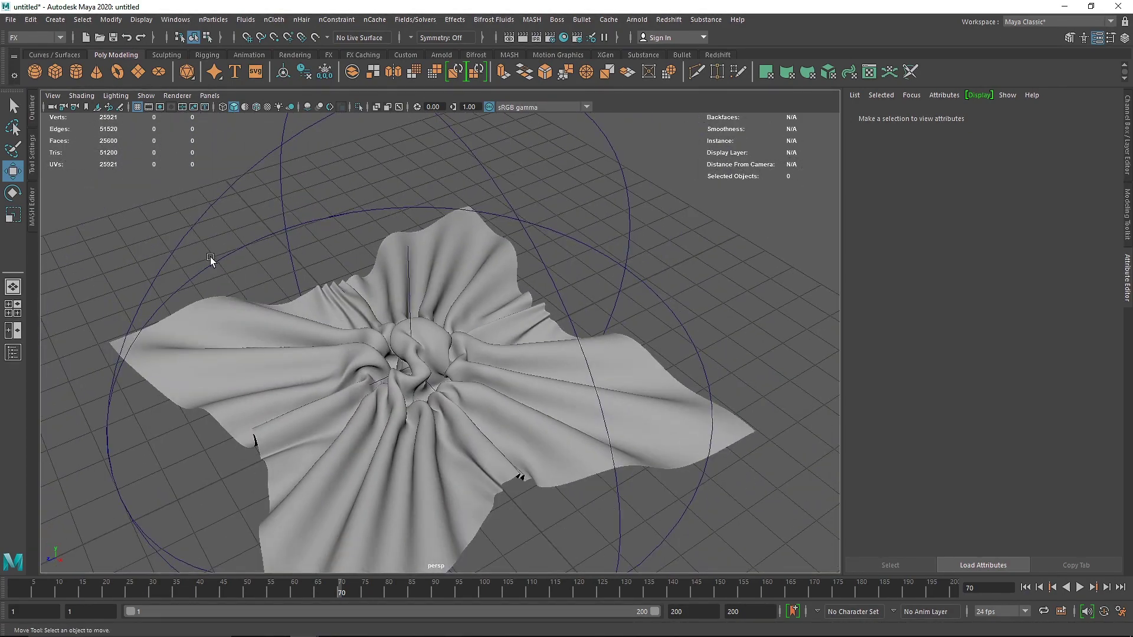
# Create a second, larger polygon plane and position it beside and above the folded cloth.
pyautogui.press('f')
pyautogui.click(494, 394)
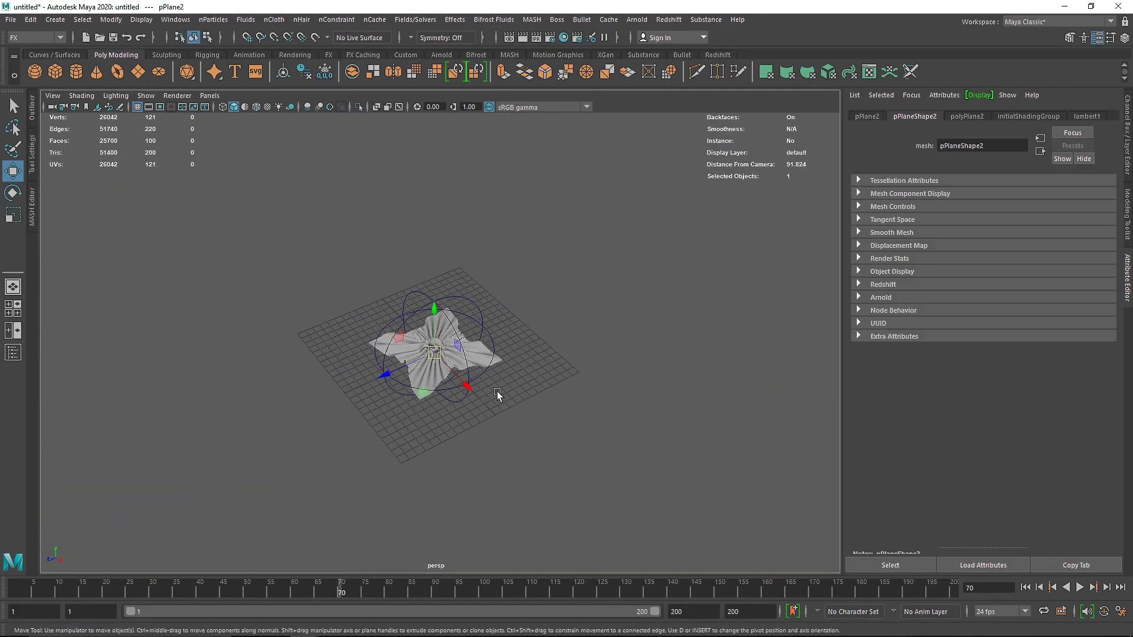
pyautogui.moveTo(468, 386); pyautogui.dragTo(568, 487)
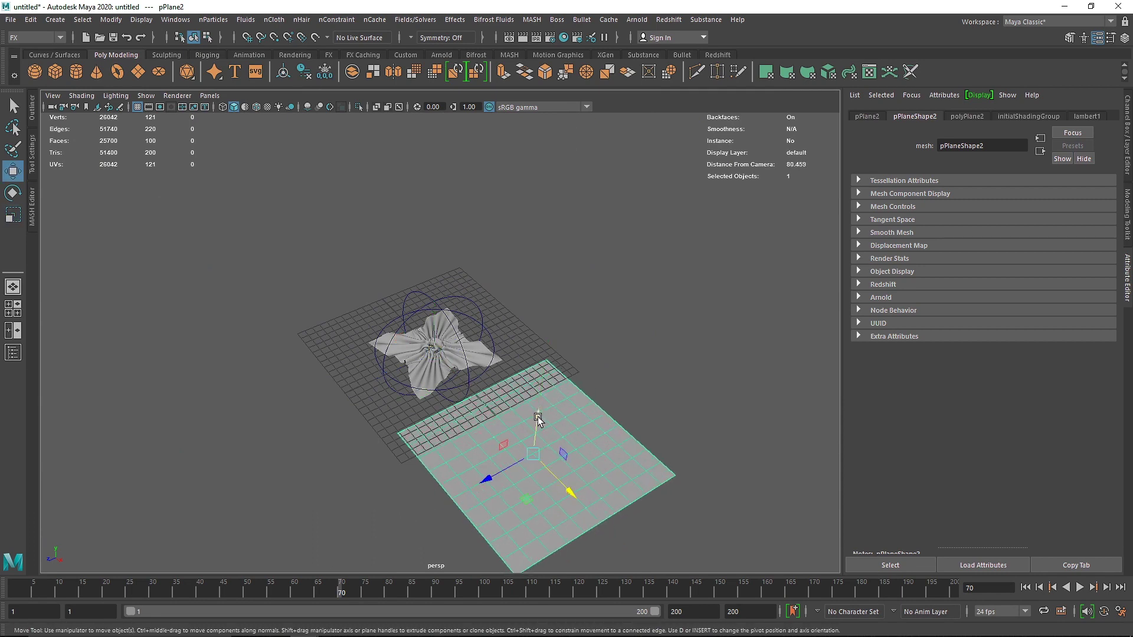
pyautogui.moveTo(538, 416); pyautogui.dragTo(573, 303)
pyautogui.press('e')
pyautogui.press('r')
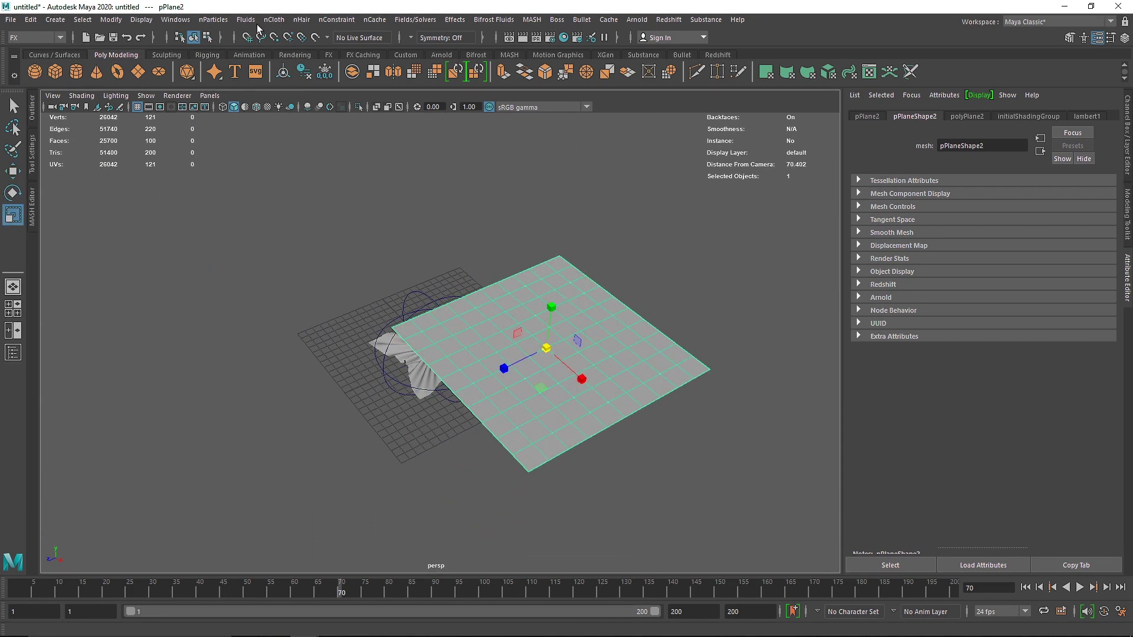
# Set the second plane's width and height subdivisions to 40 each.
pyautogui.click(958, 116)
pyautogui.moveTo(960, 221); pyautogui.dragTo(925, 233)
pyautogui.write('40')
pyautogui.press('Tab')
pyautogui.write('40')
pyautogui.press('Return')
# Turn the second plane into an nCloth and keep it selected.
pyautogui.click(274, 20)
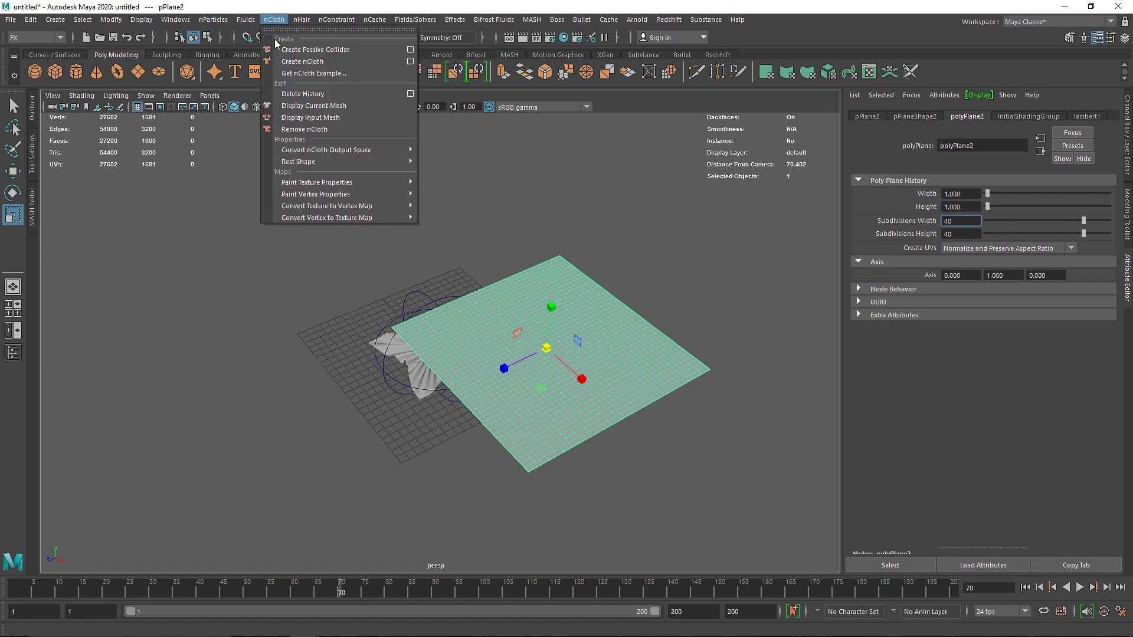
pyautogui.click(284, 59)
pyautogui.click(576, 348)
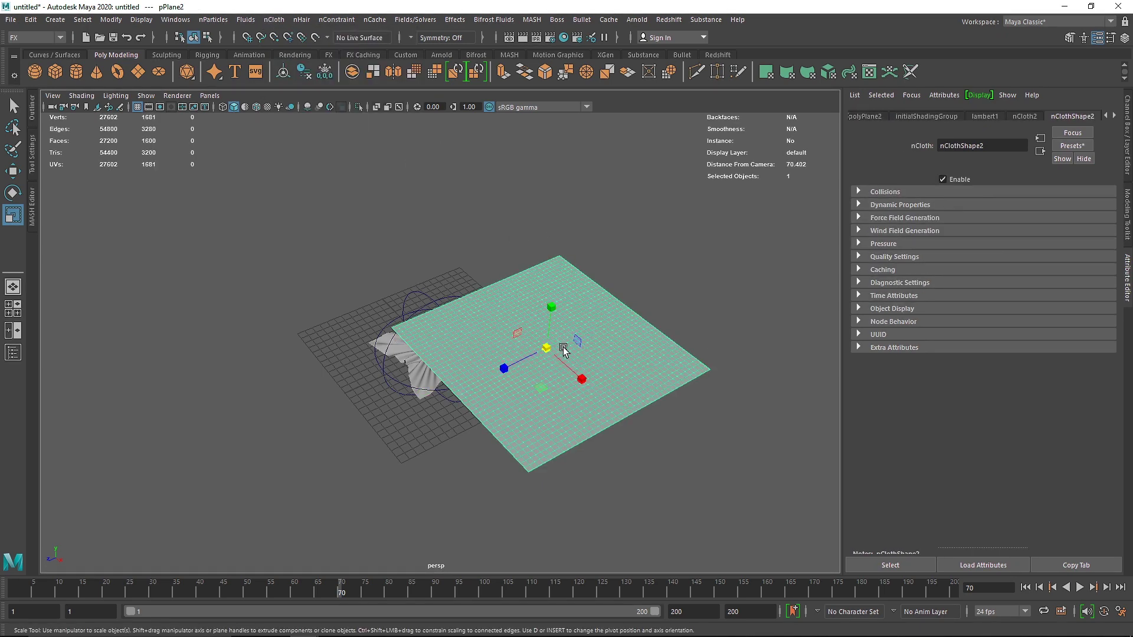
# Rotate the second cloth plane slightly above the first cloth and deselect it.
pyautogui.press('e')
pyautogui.moveTo(535, 335); pyautogui.dragTo(533, 382)
pyautogui.click(596, 344)
pyautogui.click(554, 327)
pyautogui.keyDown('alt'); pyautogui.moveTo(609, 361); pyautogui.dragTo(574, 344); pyautogui.keyUp('alt')
pyautogui.press('w')
pyautogui.press('e')
pyautogui.click(632, 289)
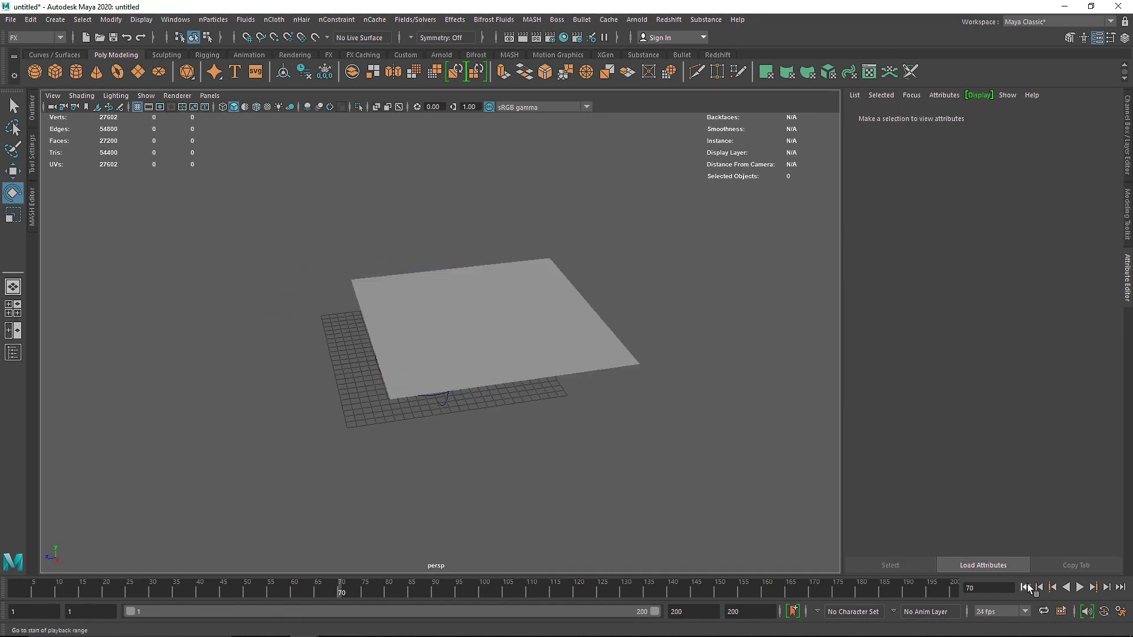
# Rotate the second cloth plane further at the start frame and simulate both cloths from the beginning.
pyautogui.click(1026, 586)
pyautogui.click(523, 356)
pyautogui.moveTo(524, 357); pyautogui.dragTo(554, 320)
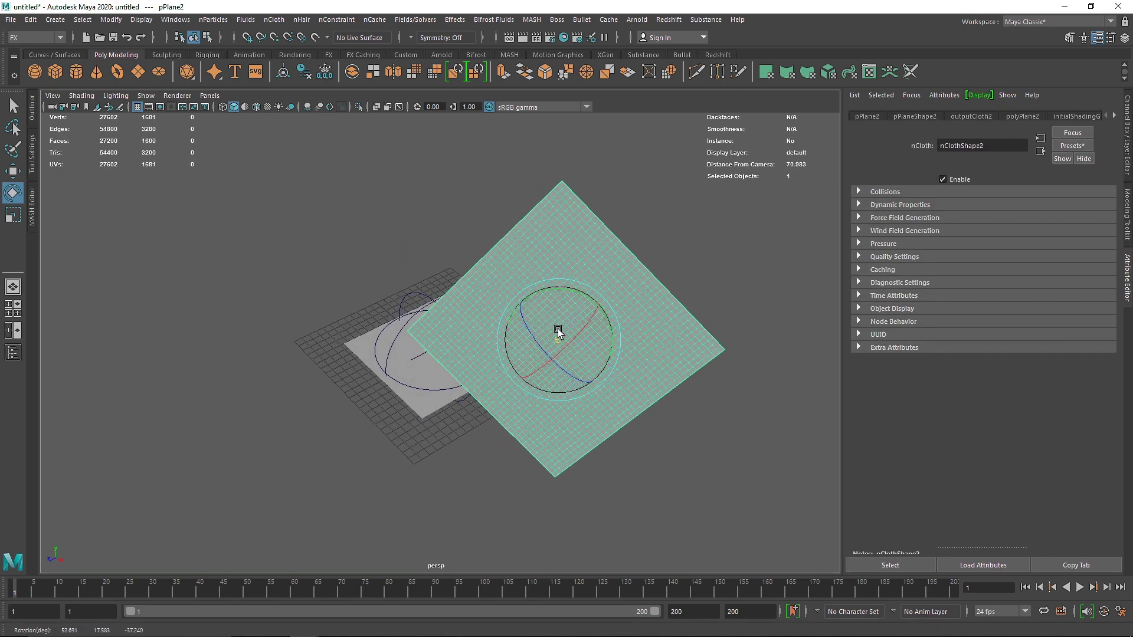
pyautogui.click(1079, 587)
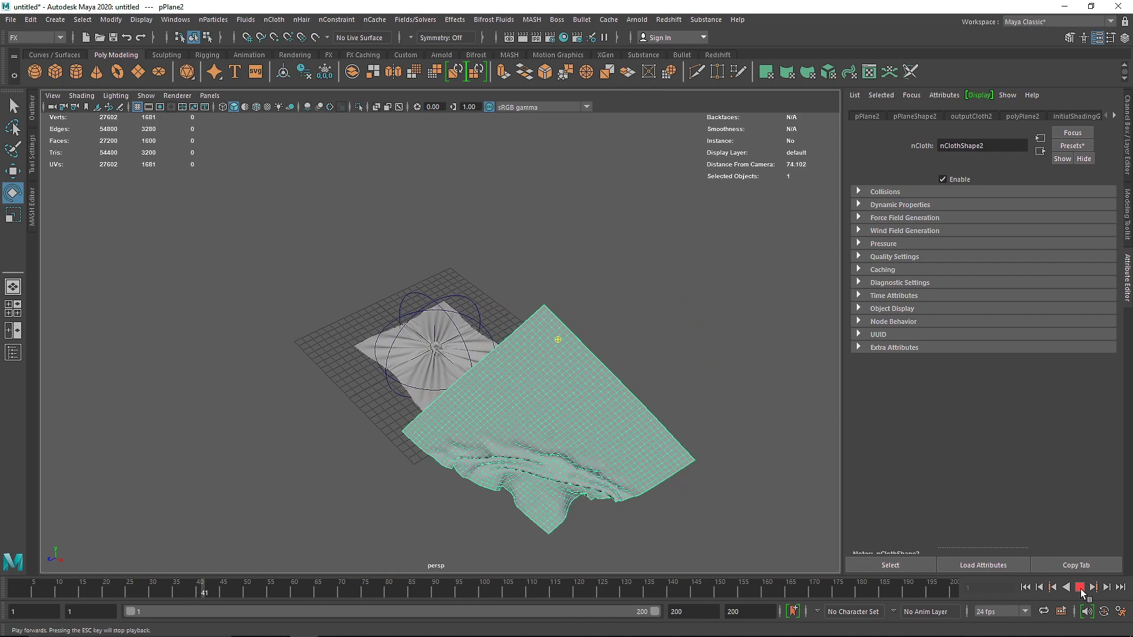
pyautogui.click(1080, 587)
# Delete the second cloth plane.
pyautogui.keyDown('alt'); pyautogui.moveTo(708, 495); pyautogui.dragTo(536, 486); pyautogui.keyUp('alt')
pyautogui.keyDown('alt'); pyautogui.moveTo(382, 483); pyautogui.dragTo(491, 468); pyautogui.keyUp('alt')
pyautogui.keyDown('alt'); pyautogui.moveTo(490, 468); pyautogui.dragTo(588, 457, button='right'); pyautogui.keyUp('alt')
pyautogui.press('Delete')
# Frame the remaining gathered cloth, continue its simulation to frame 76, and inspect the folds up close.
pyautogui.click(387, 357)
pyautogui.press('f')
pyautogui.keyDown('alt'); pyautogui.moveTo(436, 373); pyautogui.dragTo(475, 420); pyautogui.keyUp('alt')
pyautogui.click(1080, 587)
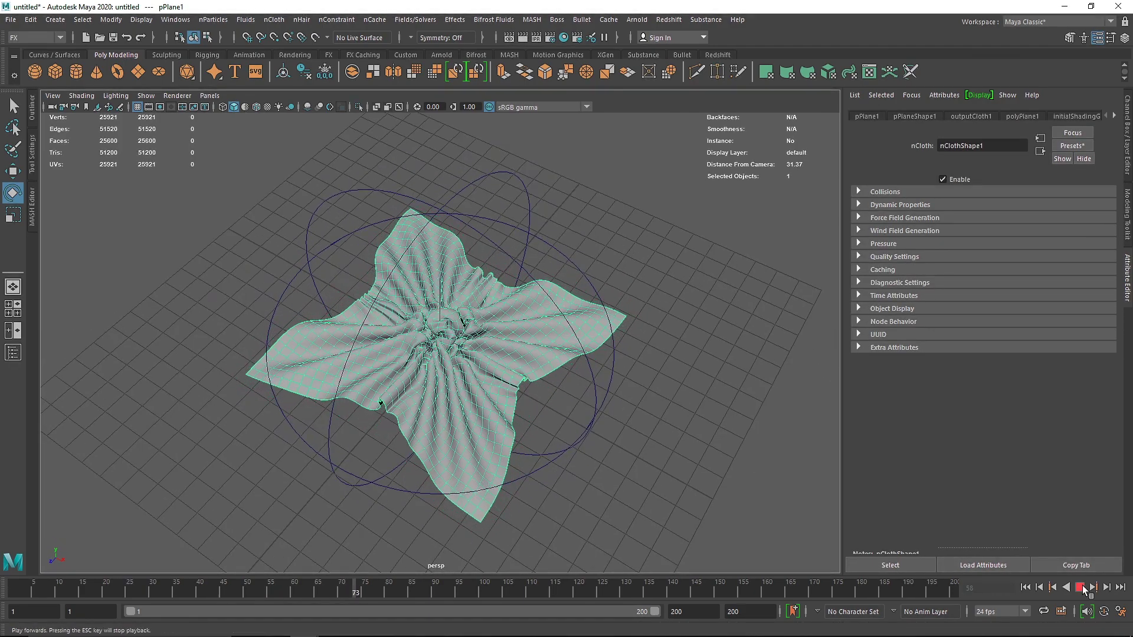
pyautogui.click(1082, 586)
pyautogui.click(691, 375)
pyautogui.scroll(6, 468, 381)
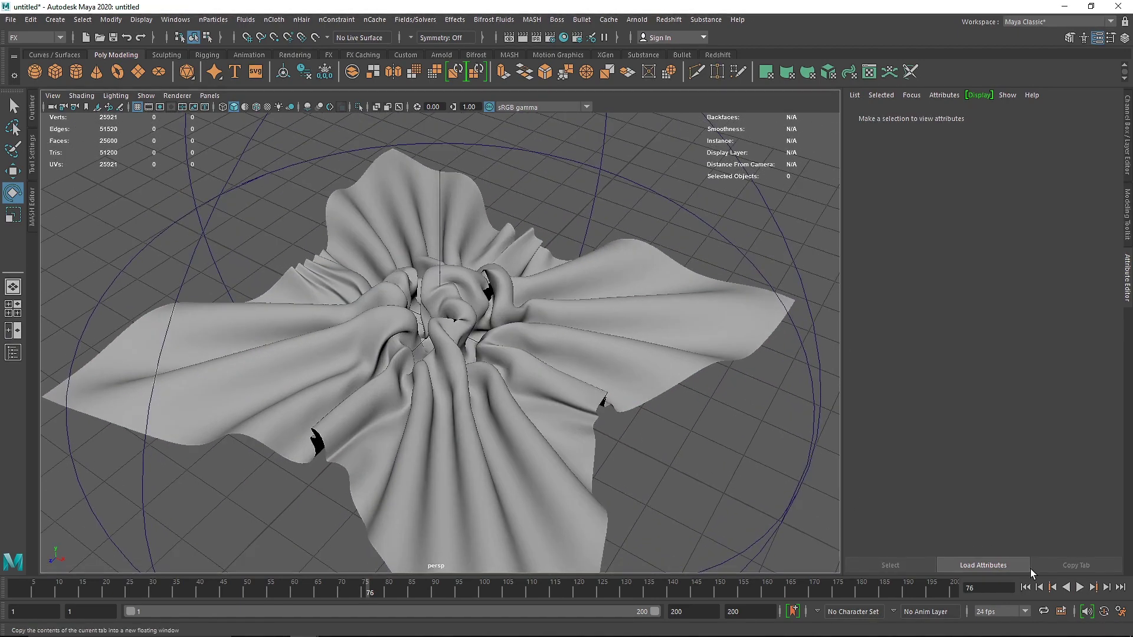
# Replay the cloth simulation from the first frame, stop it at frame 64, and select the folded cloth.
pyautogui.click(1026, 587)
pyautogui.scroll(-5, 780, 501)
pyautogui.click(701, 336)
pyautogui.click(1080, 587)
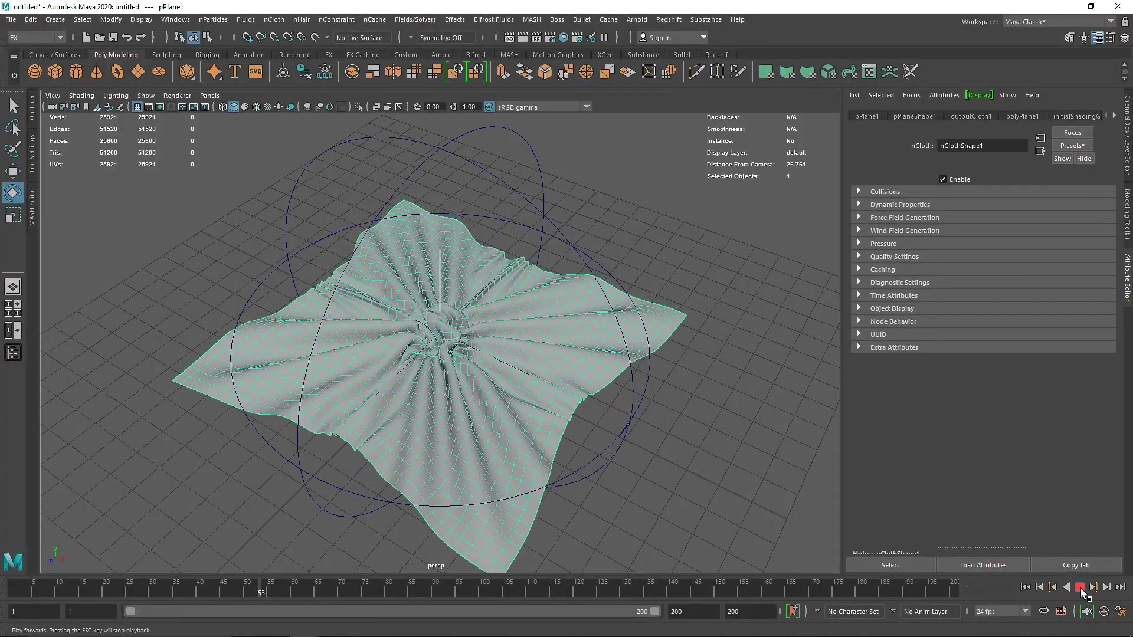
pyautogui.click(1080, 587)
pyautogui.click(741, 491)
pyautogui.click(534, 374)
pyautogui.scroll(5, 536, 332)
pyautogui.keyDown('alt'); pyautogui.moveTo(485, 353); pyautogui.dragTo(525, 360); pyautogui.keyUp('alt')
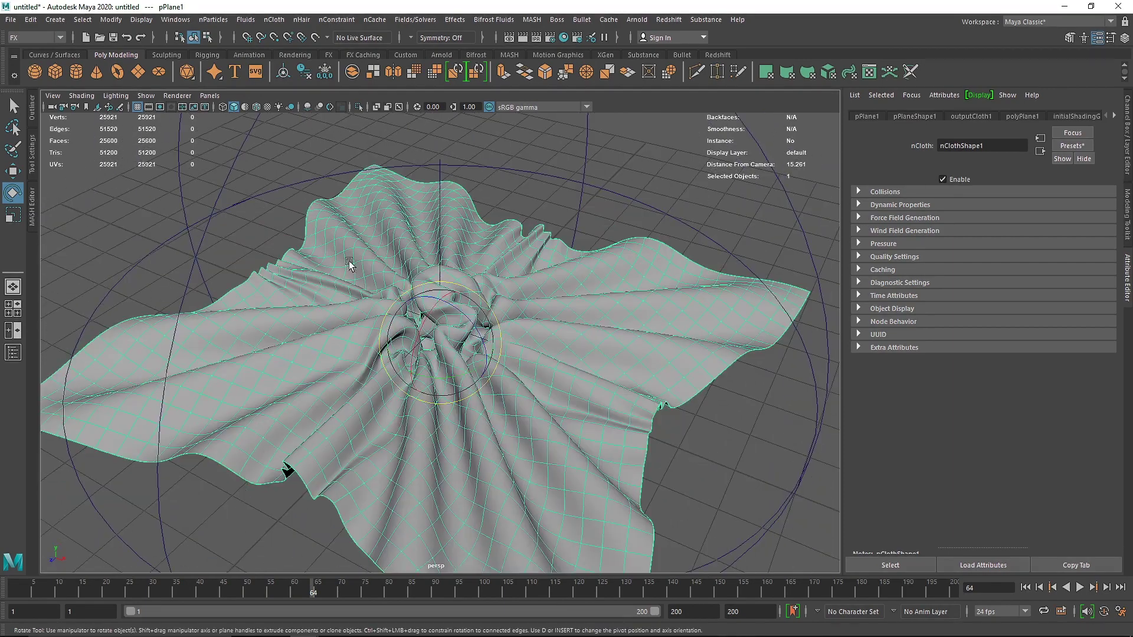
# Create a new camera and look through it in the viewport.
pyautogui.click(54, 19)
pyautogui.moveTo(110, 96)
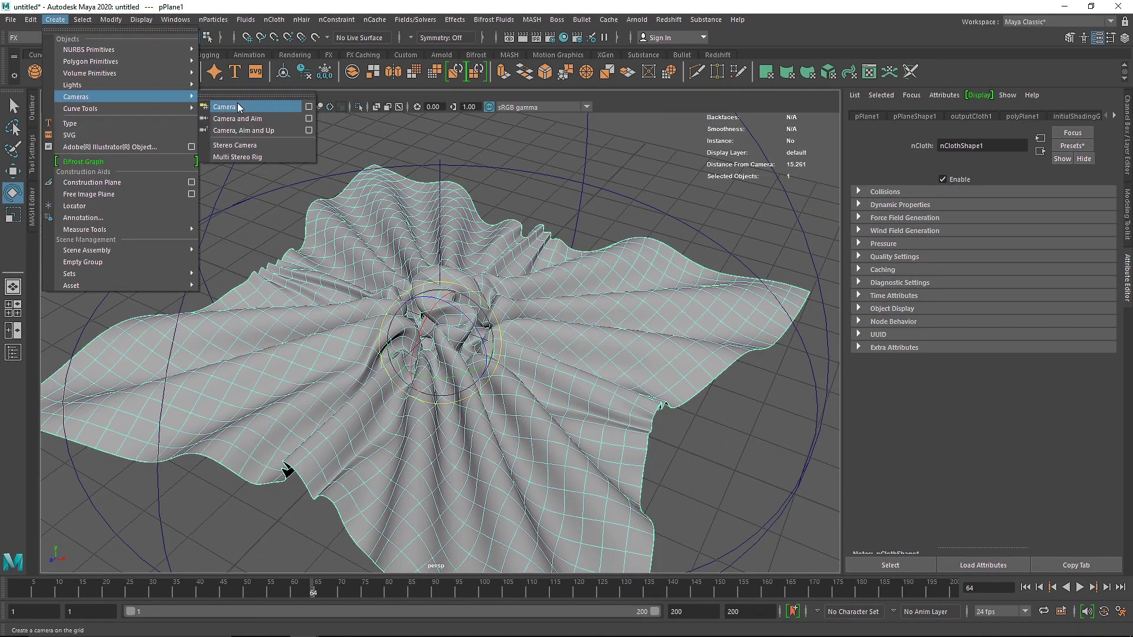
pyautogui.click(237, 103)
pyautogui.click(210, 95)
pyautogui.click(241, 142)
# Aim the new camera down at the cloth for a close-up of the gathered folds at its centre.
pyautogui.scroll(-5, 442, 269)
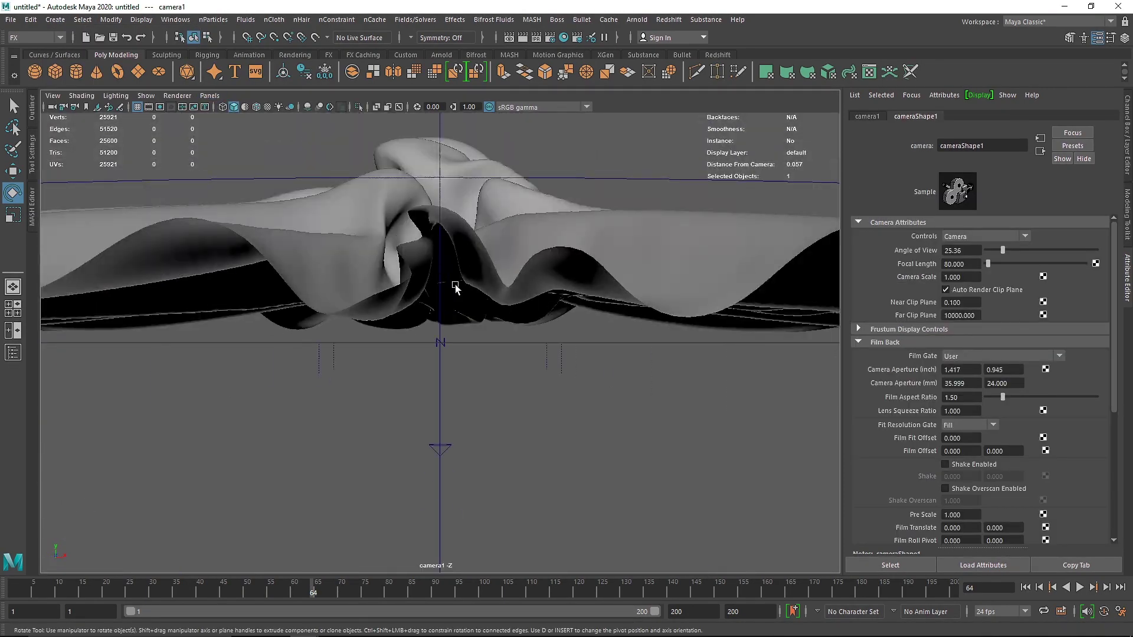
pyautogui.keyDown('alt'); pyautogui.moveTo(450, 281); pyautogui.dragTo(430, 372); pyautogui.keyUp('alt')
pyautogui.click(429, 371)
pyautogui.scroll(-5, 384, 430)
pyautogui.scroll(2, 478, 298)
pyautogui.keyDown('alt'); pyautogui.moveTo(478, 298); pyautogui.dragTo(590, 349, button='right'); pyautogui.keyUp('alt')
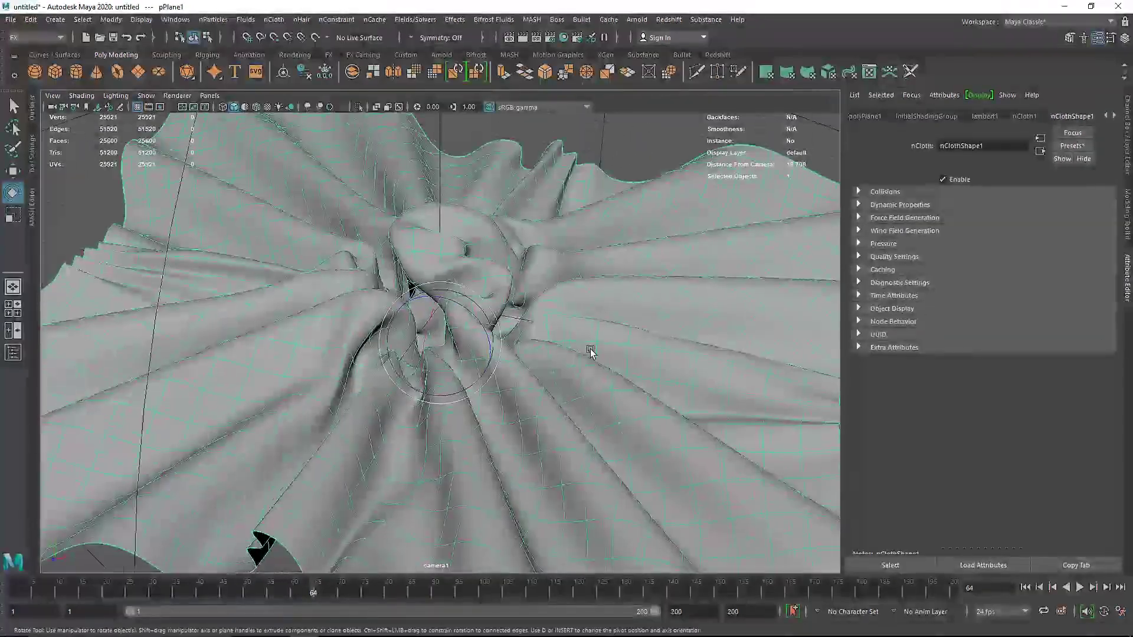
pyautogui.keyDown('alt'); pyautogui.moveTo(589, 349); pyautogui.dragTo(563, 368); pyautogui.keyUp('alt')
pyautogui.keyDown('alt'); pyautogui.moveTo(478, 284); pyautogui.dragTo(467, 274); pyautogui.keyUp('alt')
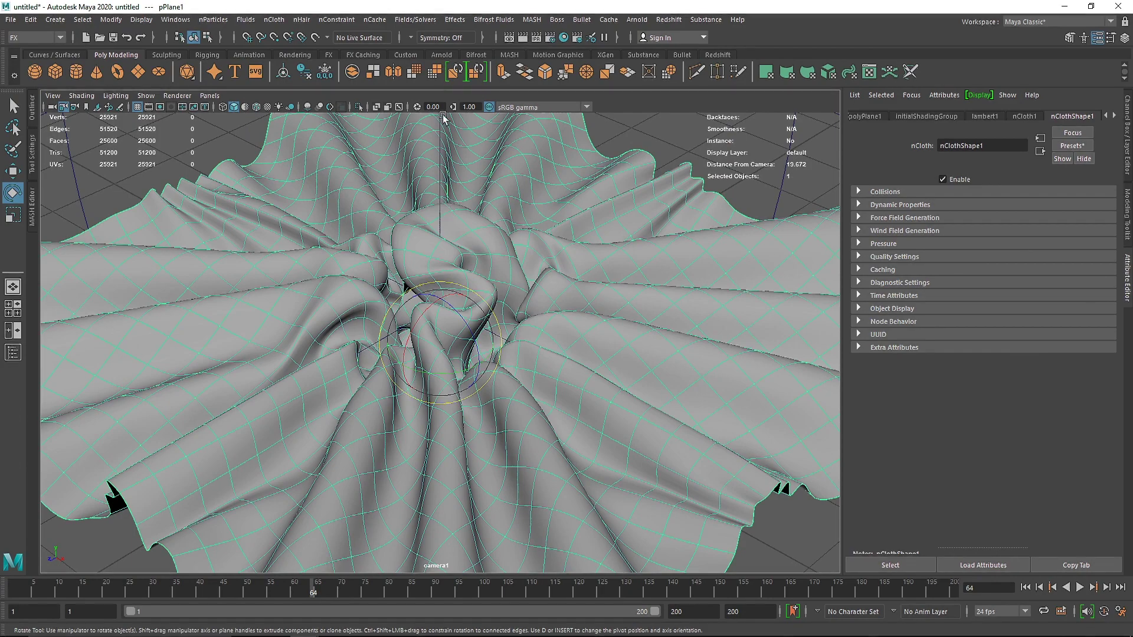
# Run a test render of the cloth in the Arnold RenderView and close the render view.
pyautogui.click(435, 54)
pyautogui.click(444, 72)
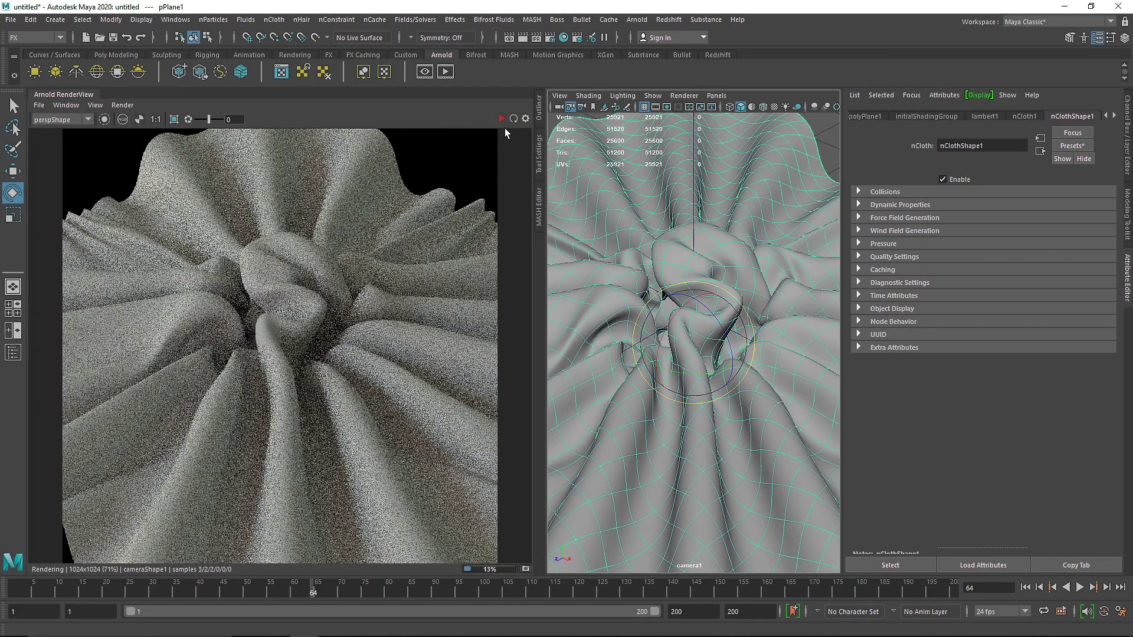
pyautogui.click(501, 118)
pyautogui.rightClick(76, 96)
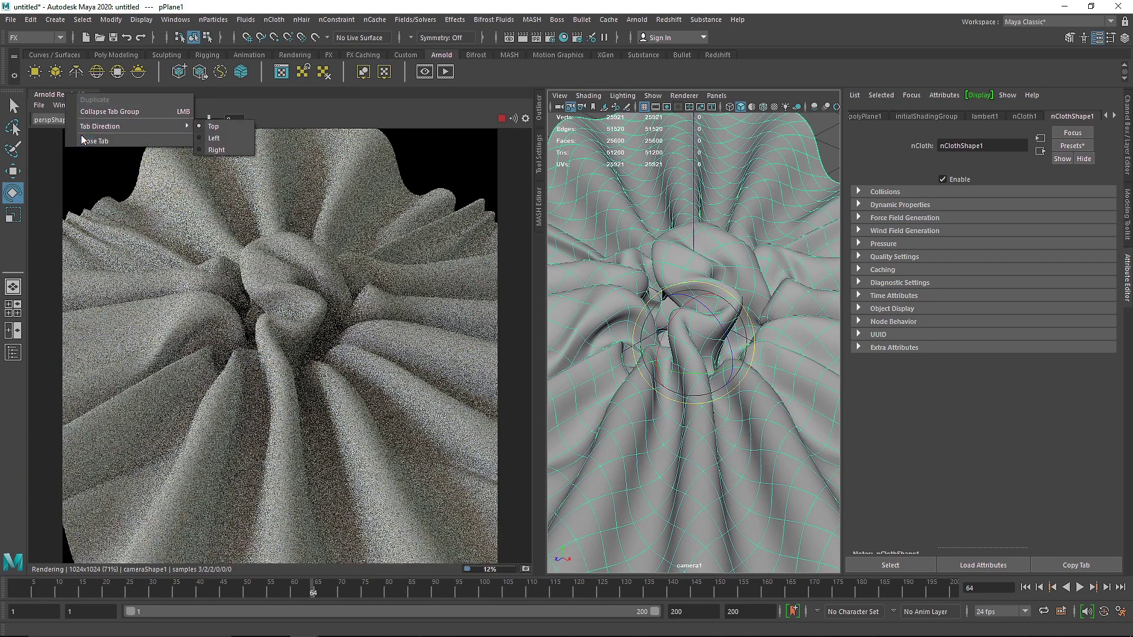
pyautogui.click(91, 140)
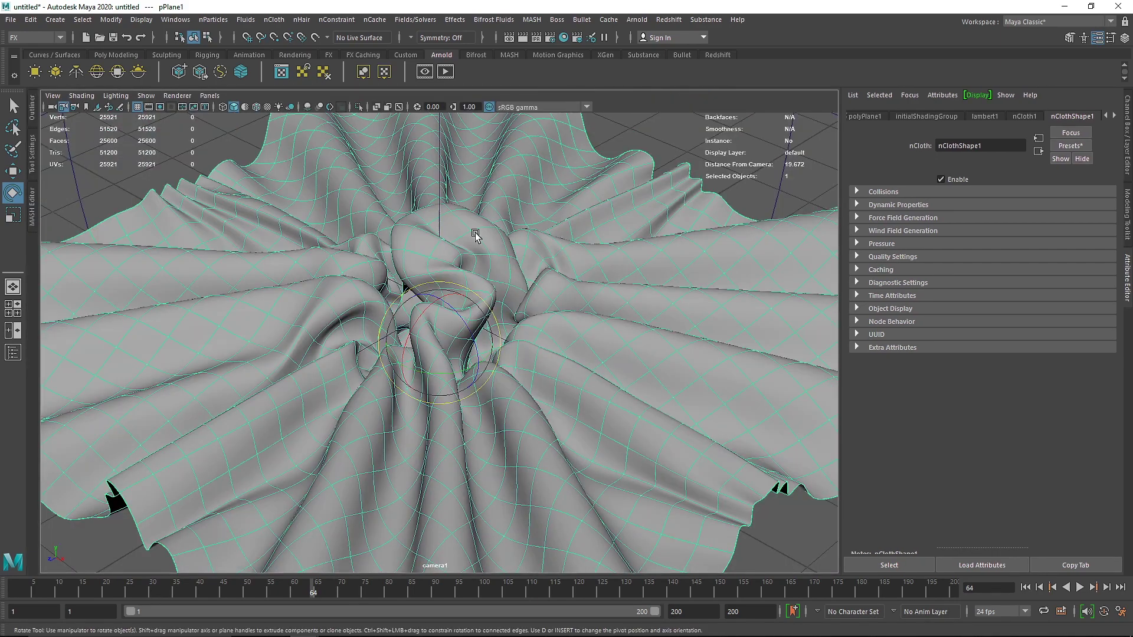
# Open the Hypershade and create an Arnold aiMixShader node in the graph.
pyautogui.click(562, 37)
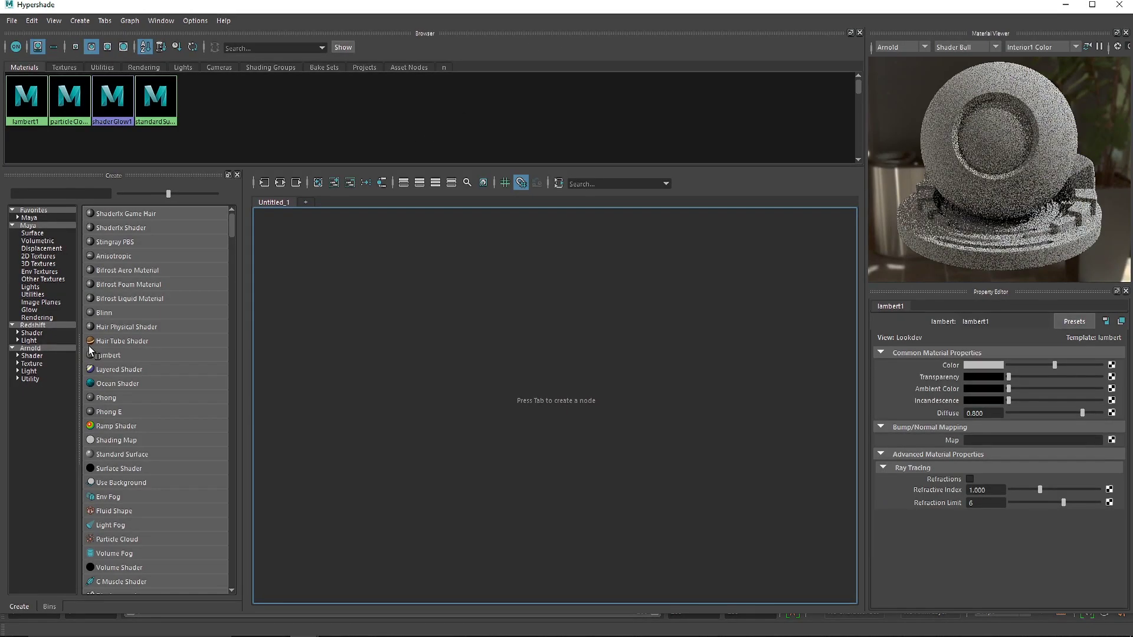
pyautogui.click(59, 348)
pyautogui.click(43, 194)
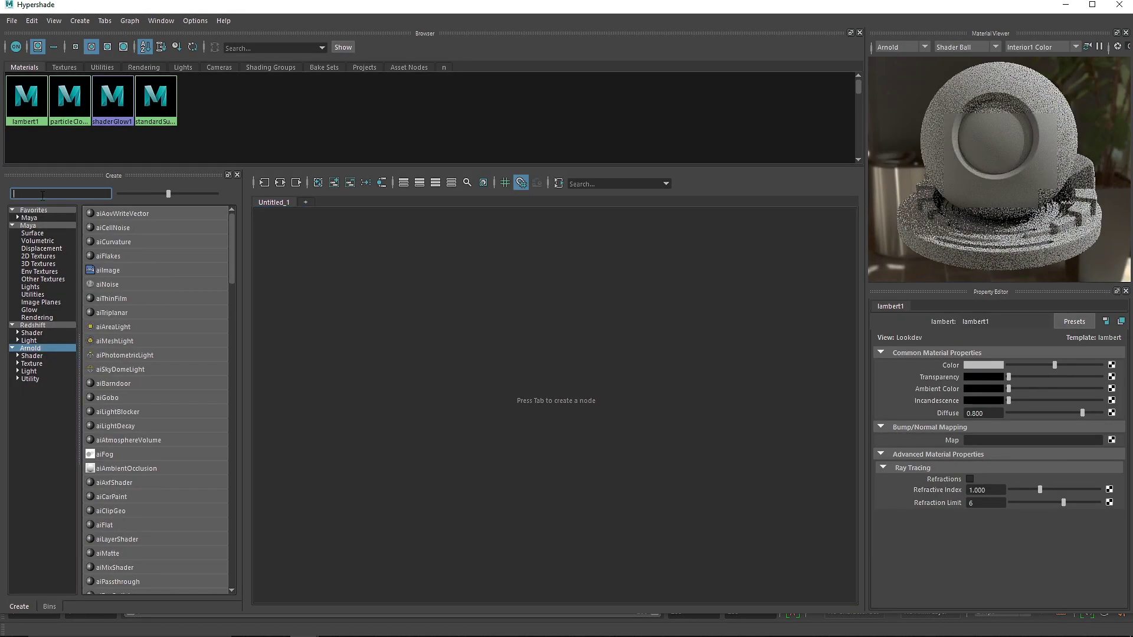
pyautogui.write('mix')
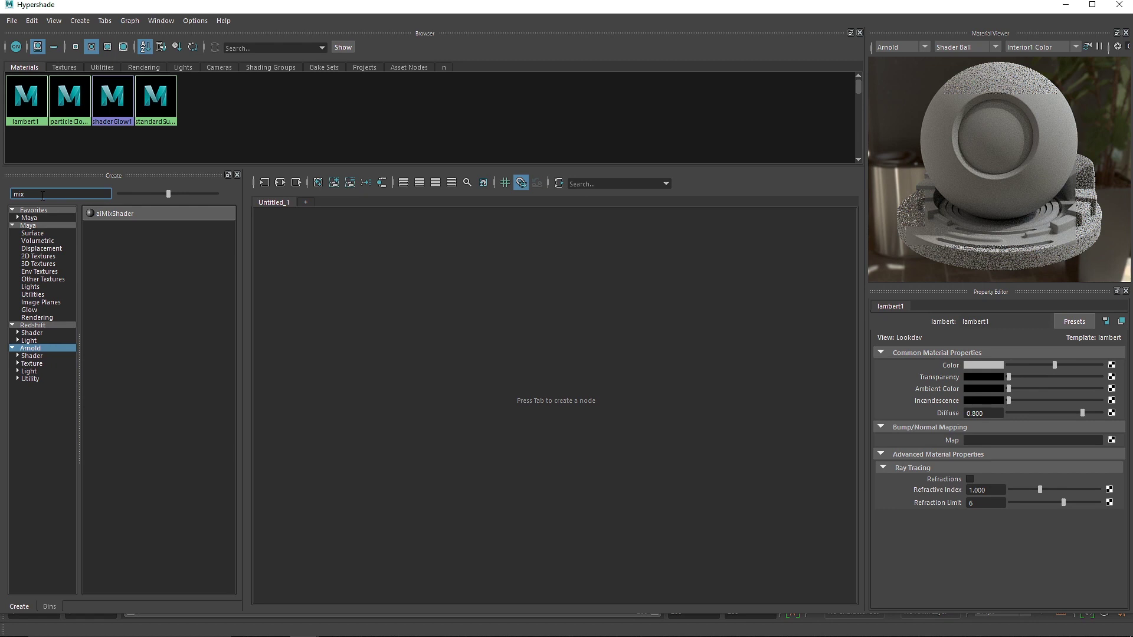
pyautogui.click(107, 213)
pyautogui.moveTo(363, 285); pyautogui.dragTo(635, 426)
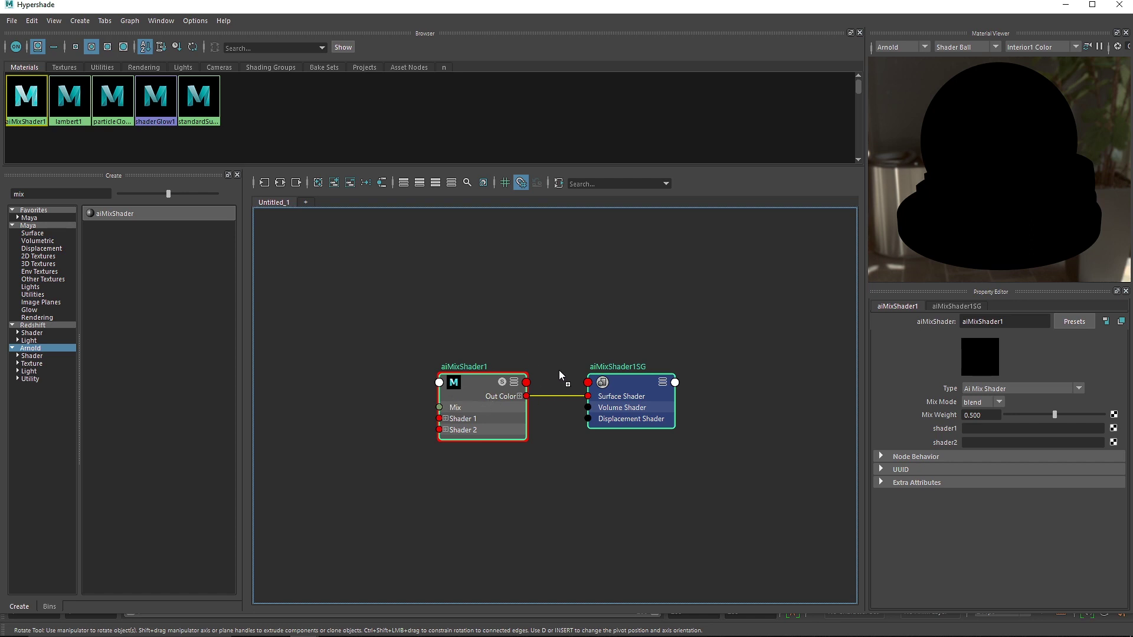
pyautogui.keyDown('alt'); pyautogui.moveTo(639, 413); pyautogui.dragTo(699, 370, button='middle'); pyautogui.keyUp('alt')
pyautogui.click(631, 370)
# Create an aiStandardSurface, delete its shading group, and place it beside the mix shader on the input side.
pyautogui.doubleClick(18, 194)
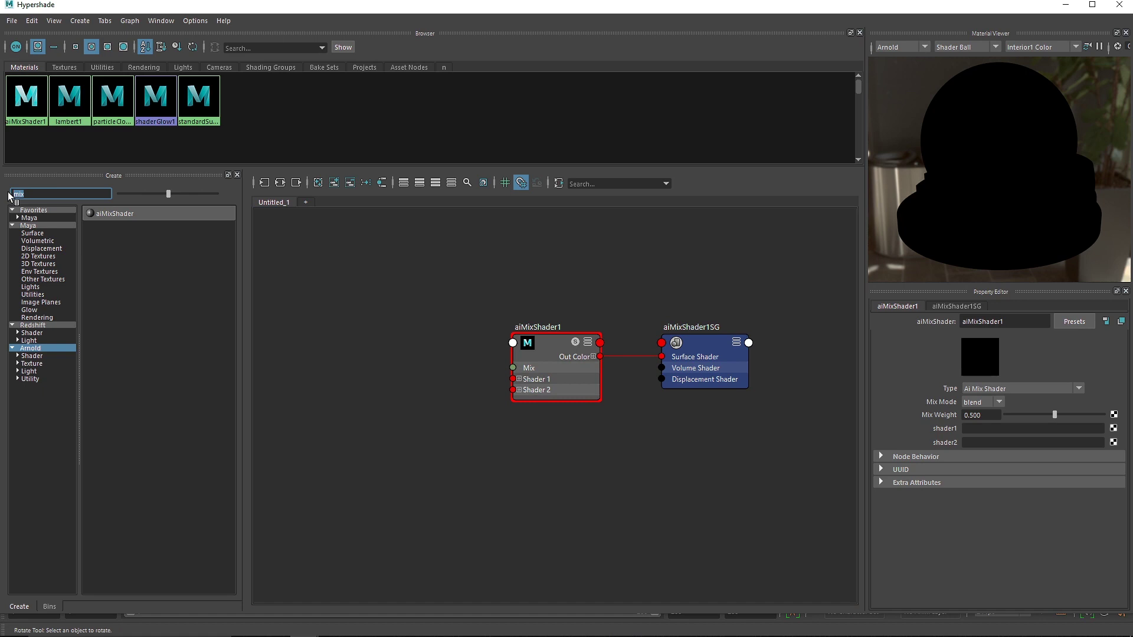
pyautogui.write('sta')
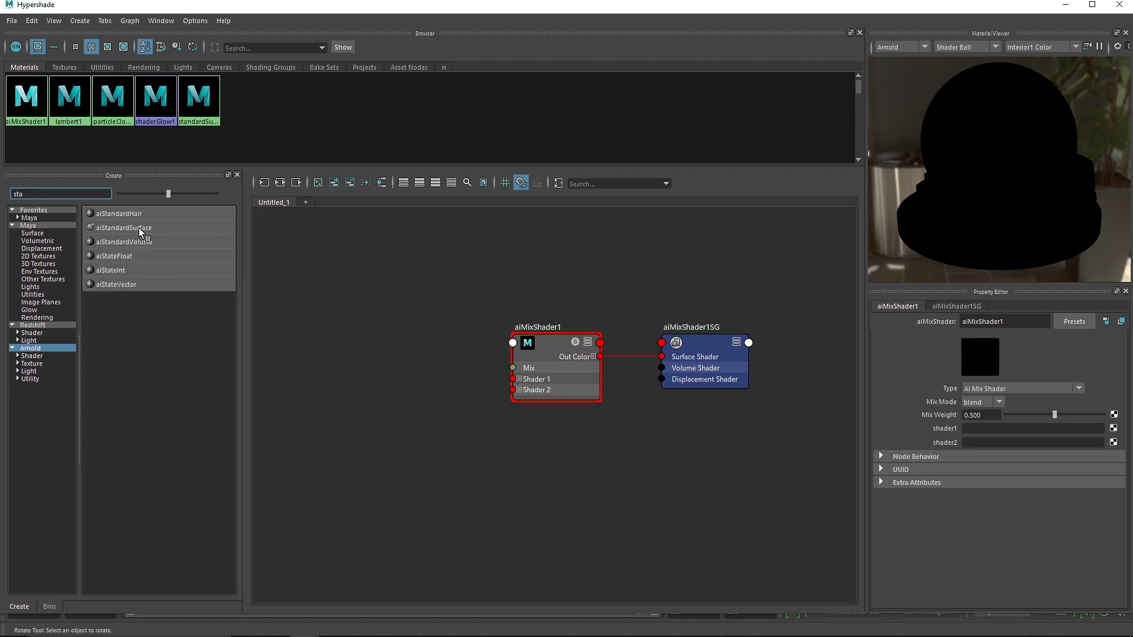
pyautogui.click(140, 231)
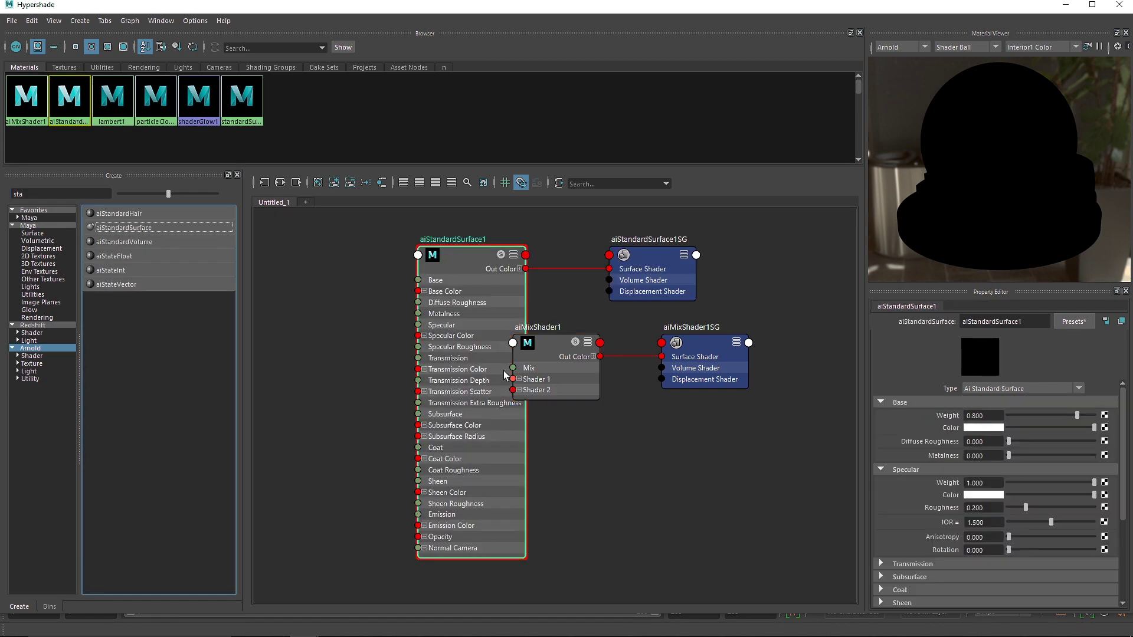
pyautogui.click(636, 264)
pyautogui.press('Delete')
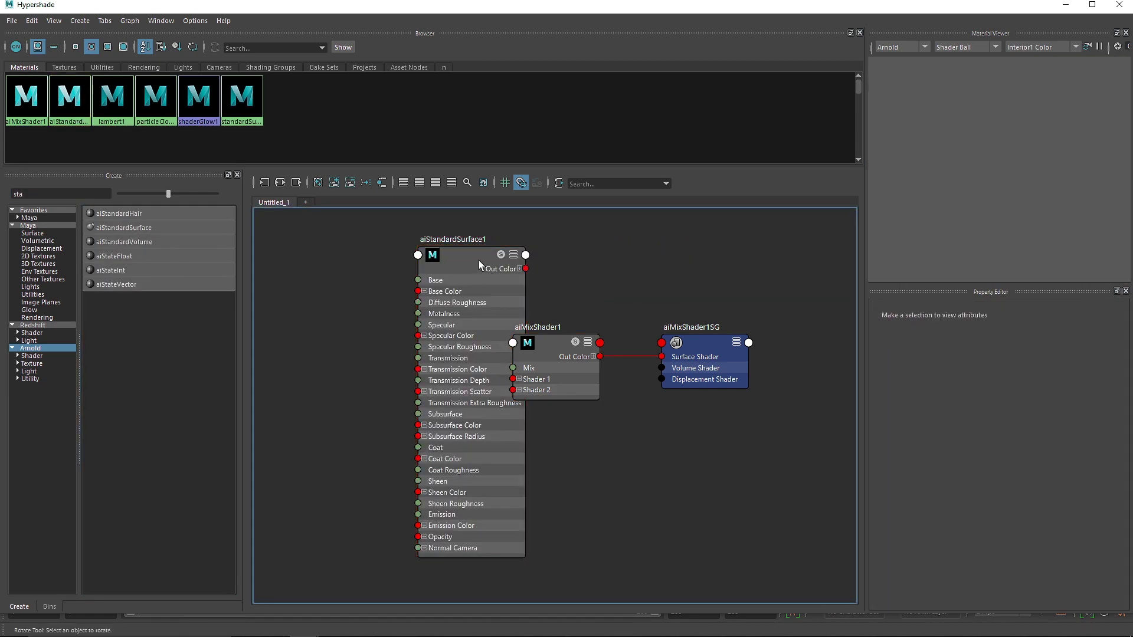
pyautogui.moveTo(482, 263); pyautogui.dragTo(392, 275)
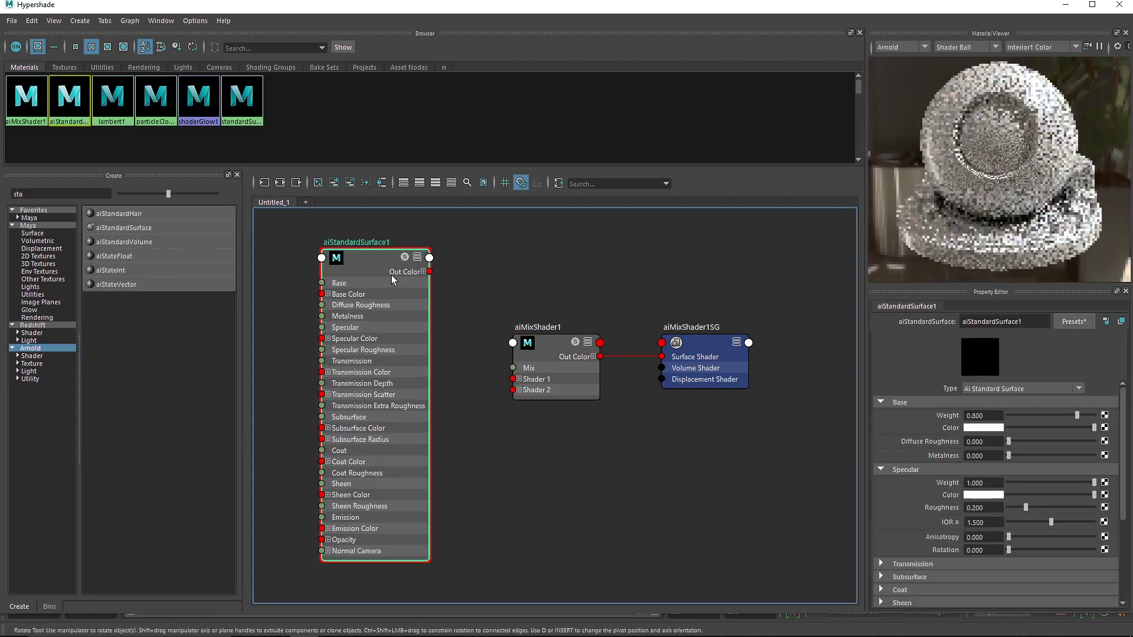
# Replace the standard surface's settings with the Gold preset.
pyautogui.click(1071, 319)
pyautogui.moveTo(1009, 203)
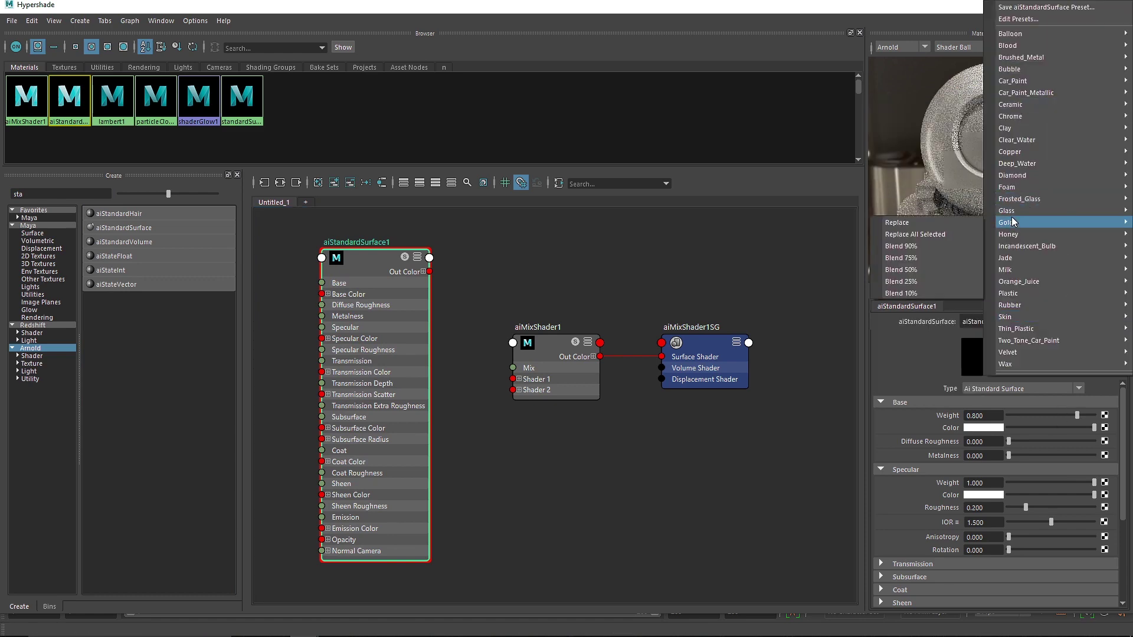
pyautogui.click(898, 223)
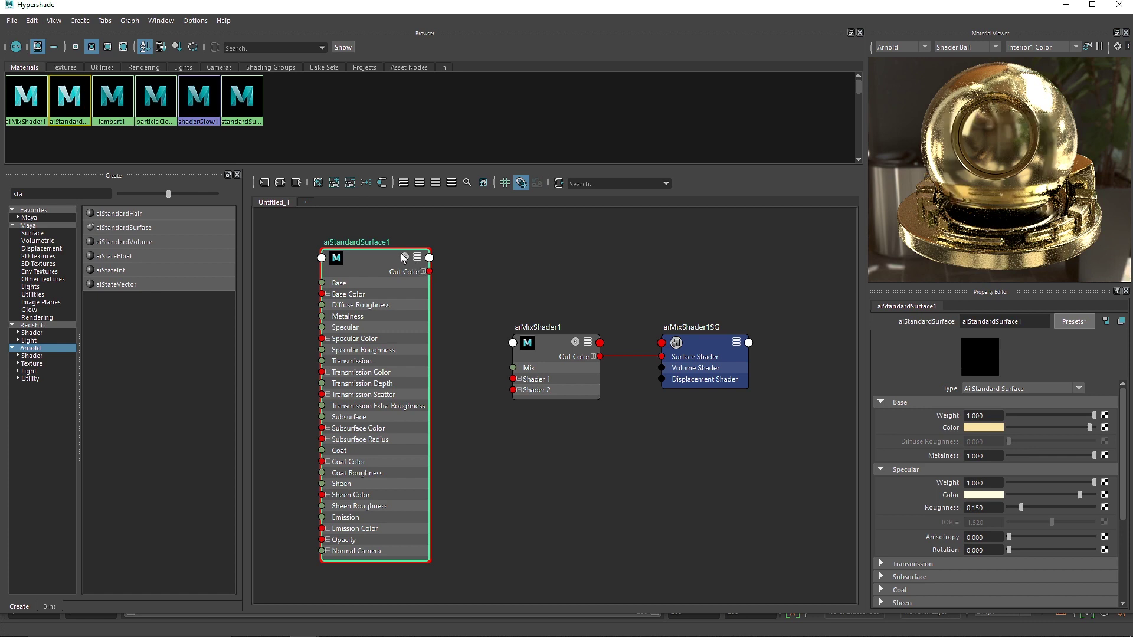
# Condense the gold surface node and connect its Out Color to Shader 1 of the mix shader.
pyautogui.click(403, 182)
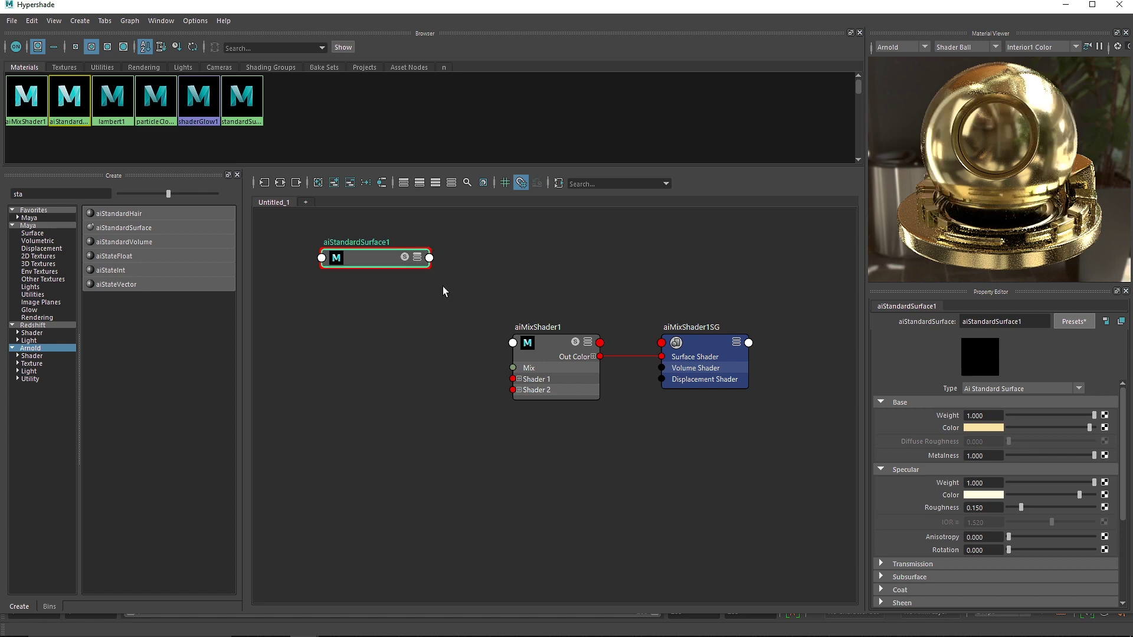
pyautogui.click(418, 183)
pyautogui.moveTo(429, 295); pyautogui.dragTo(530, 380)
pyautogui.click(553, 344)
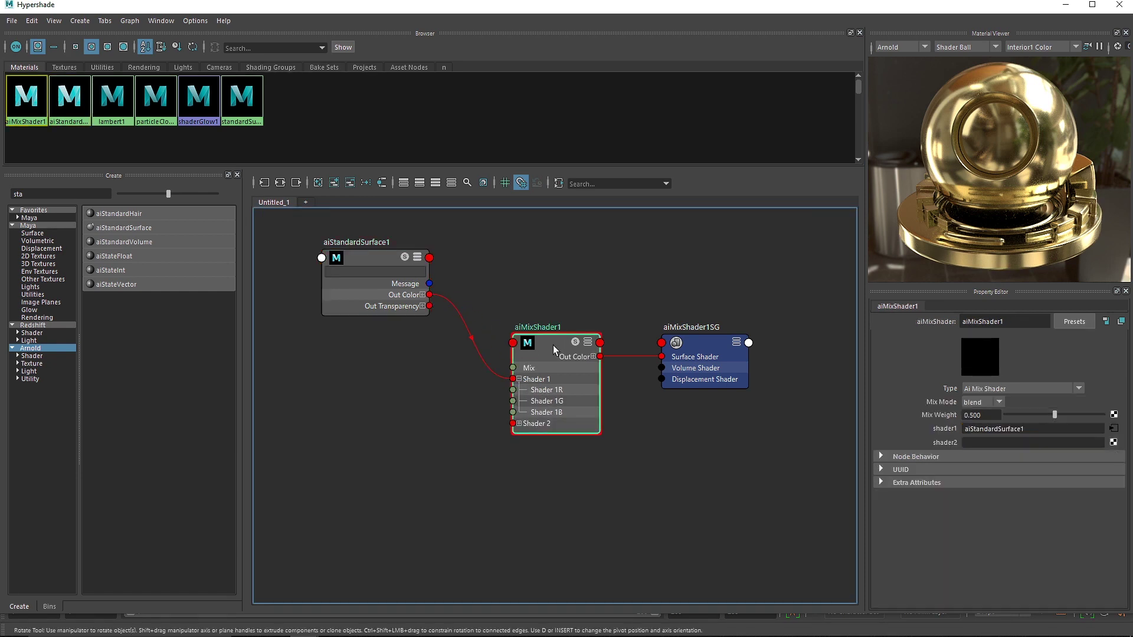
pyautogui.click(519, 379)
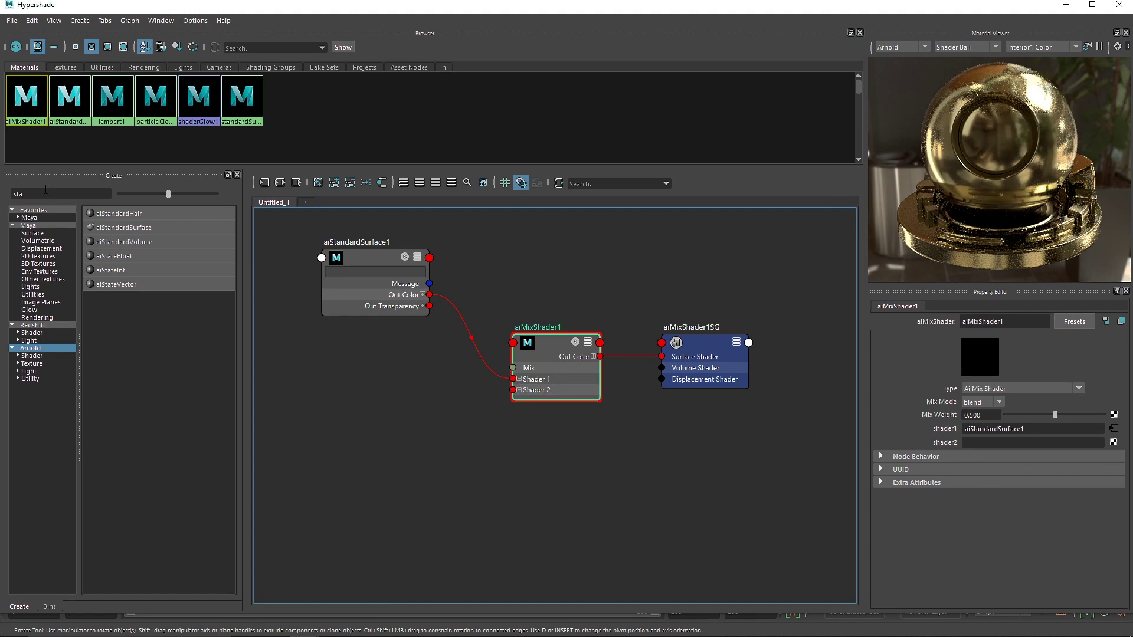
# Create a second aiStandardSurface, delete its shading group, and place the node below the gold one.
pyautogui.click(135, 228)
pyautogui.click(642, 268)
pyautogui.press('Delete')
pyautogui.moveTo(478, 255); pyautogui.dragTo(384, 415)
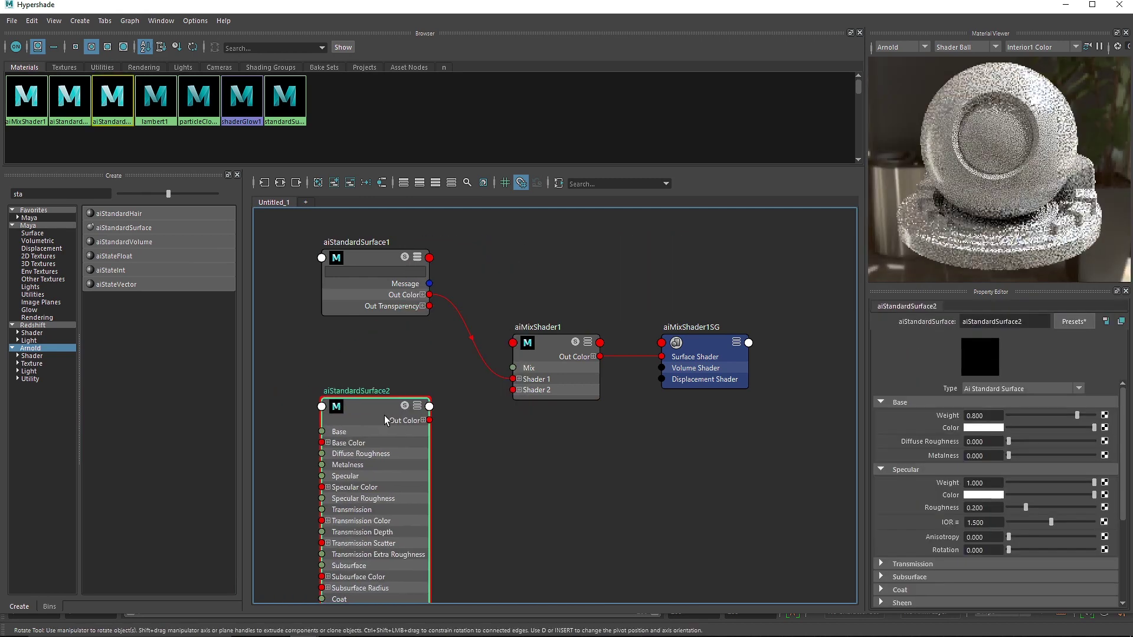
# Give the second surface a base weight of 1, a near-black base color and a metalness of 0.5.
pyautogui.moveTo(1076, 415); pyautogui.dragTo(1096, 415)
pyautogui.moveTo(1027, 427); pyautogui.dragTo(907, 455)
pyautogui.write('.5')
pyautogui.press('Return')
# Try specular roughness values of 0.5 and 0.4 on the second surface and settle on 0.3.
pyautogui.click(989, 506)
pyautogui.moveTo(988, 506); pyautogui.dragTo(944, 506)
pyautogui.write('.5')
pyautogui.press('Return')
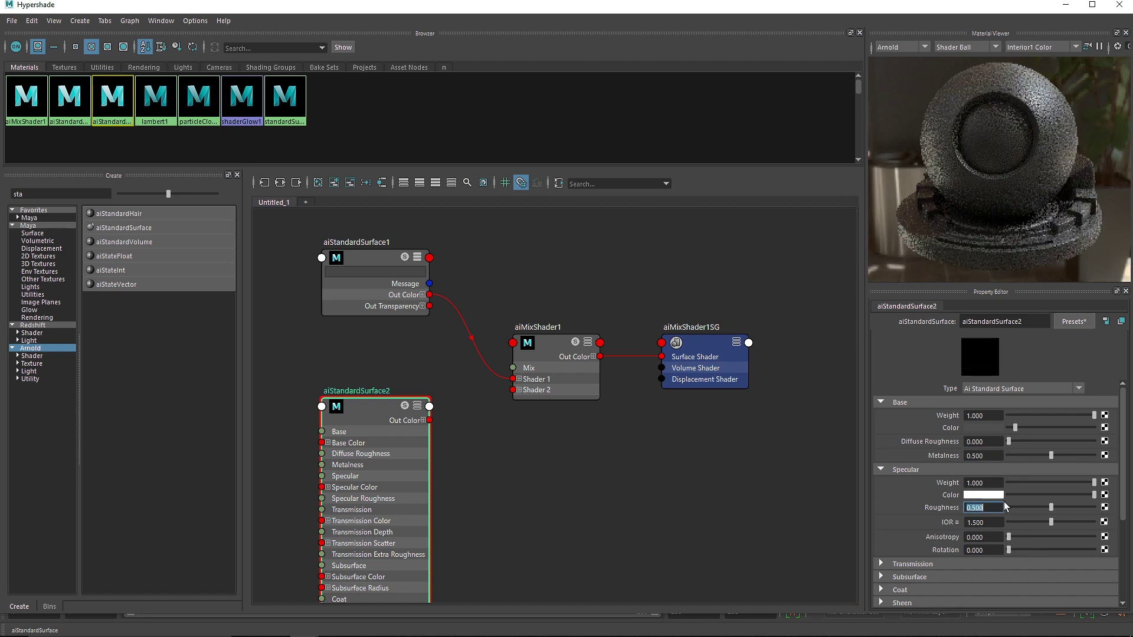
pyautogui.write('.4')
pyautogui.press('Return')
pyautogui.write('0.3')
pyautogui.press('Return')
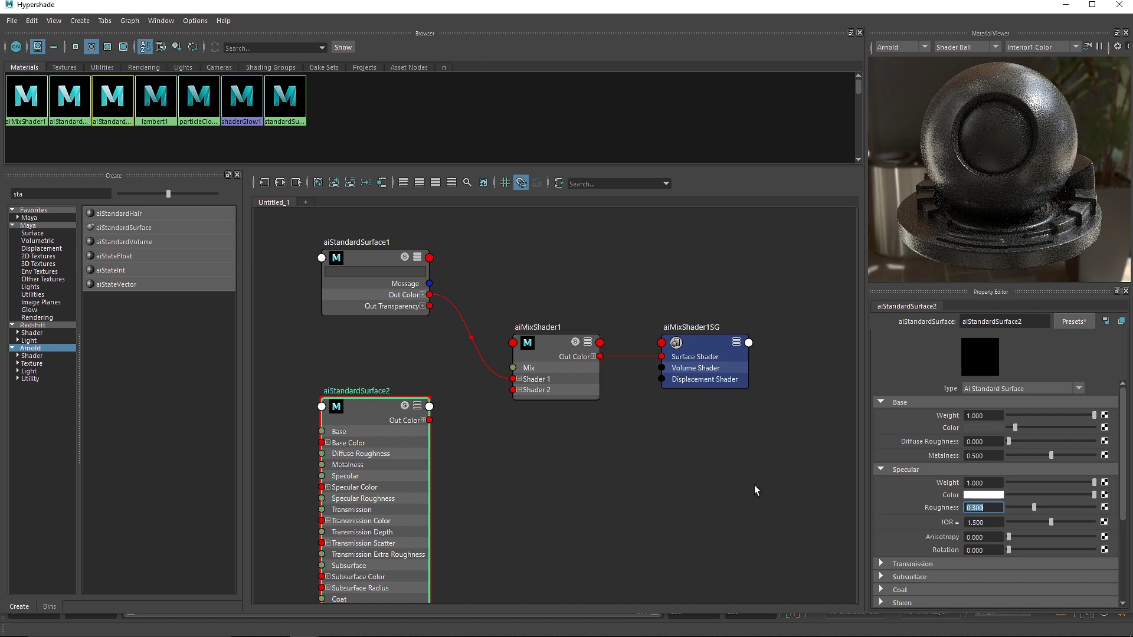
# Rename the gold aiStandardSurface1 material to Gold.
pyautogui.click(374, 242)
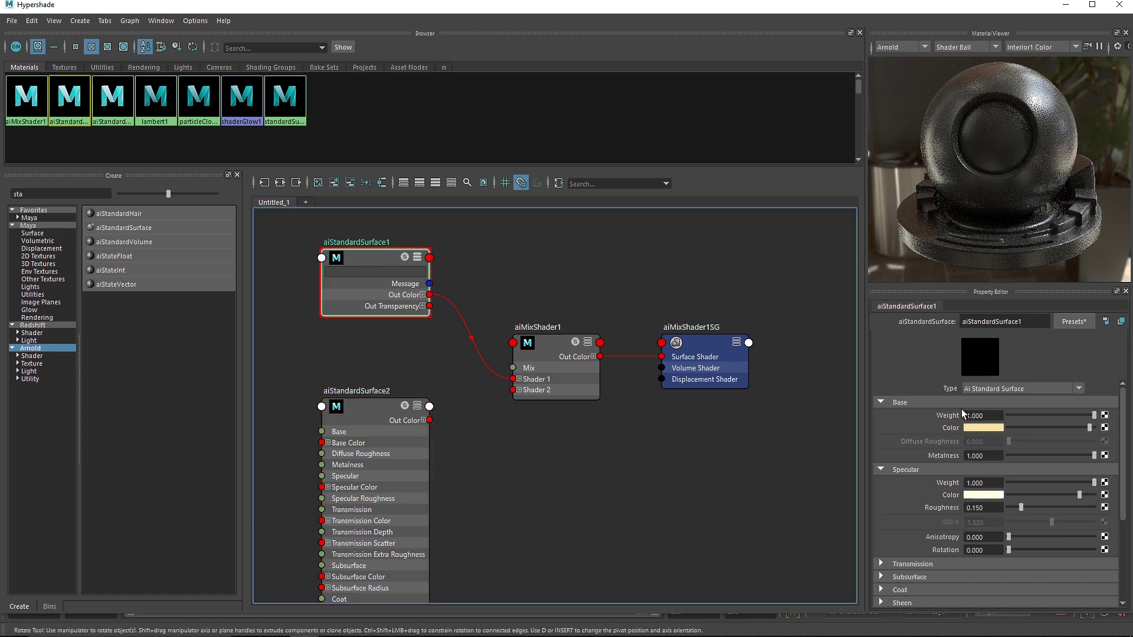
pyautogui.doubleClick(1003, 321)
pyautogui.write('Gold')
pyautogui.press('Return')
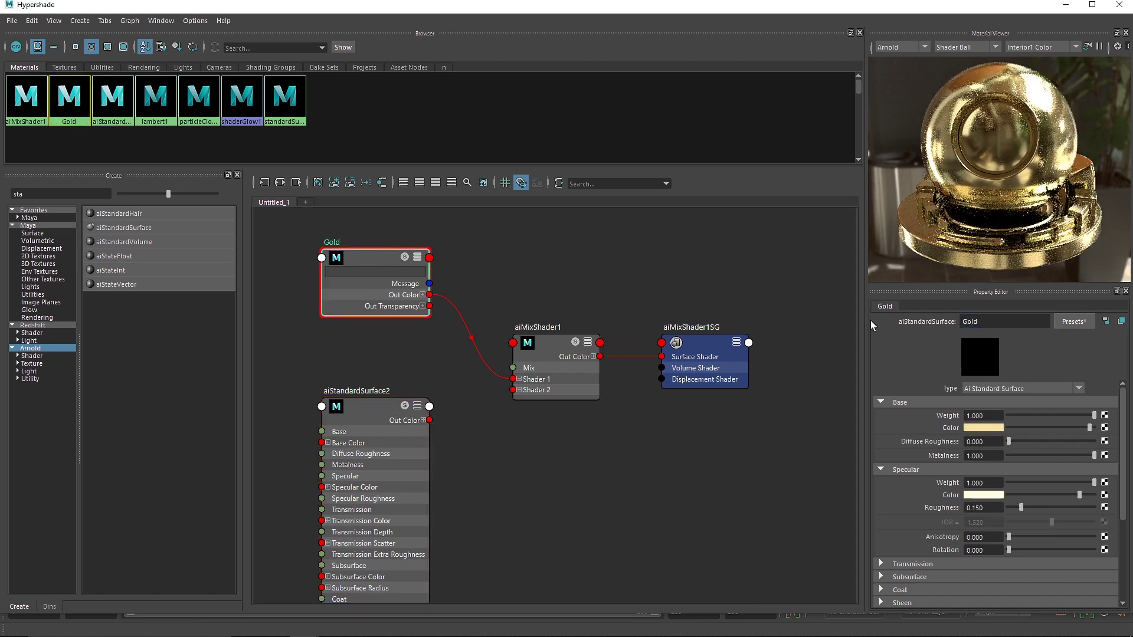
# Rename the dark aiStandardSurface2 material to Matte and connect its Out Color to the mix shader's Shader 2.
pyautogui.click(376, 414)
pyautogui.doubleClick(1003, 321)
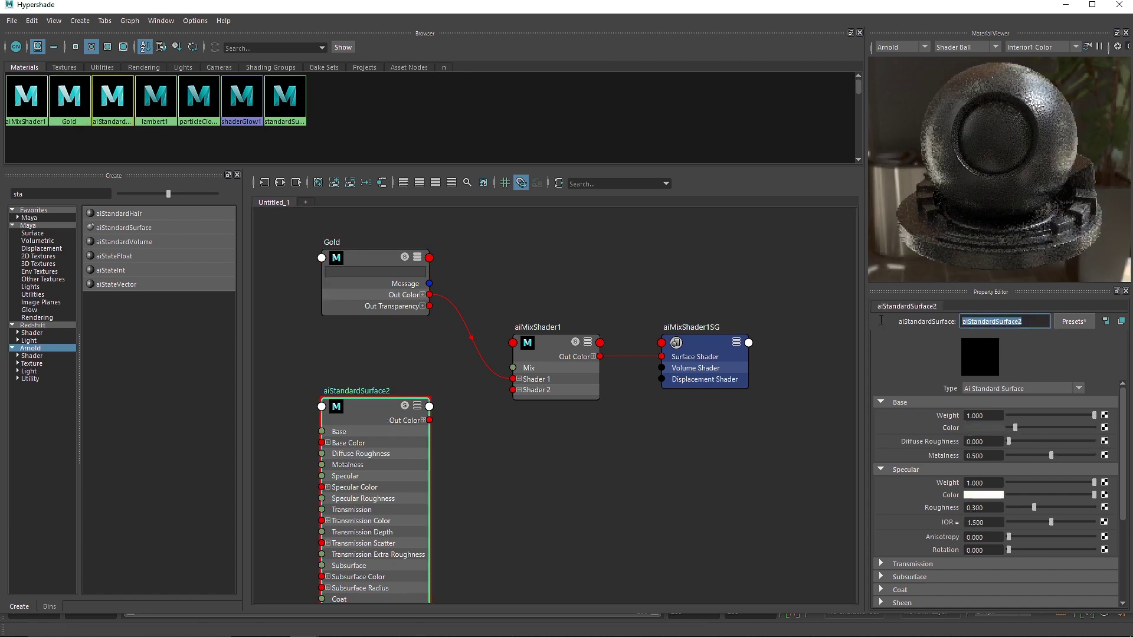
pyautogui.write('Matte')
pyautogui.press('Return')
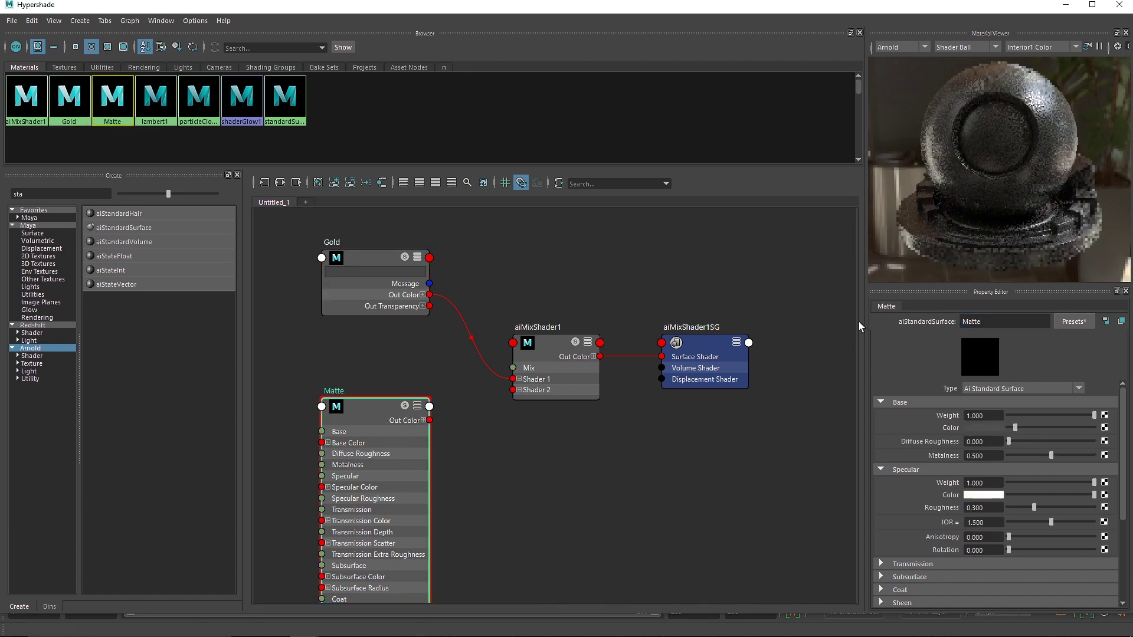
pyautogui.moveTo(429, 420); pyautogui.dragTo(519, 394)
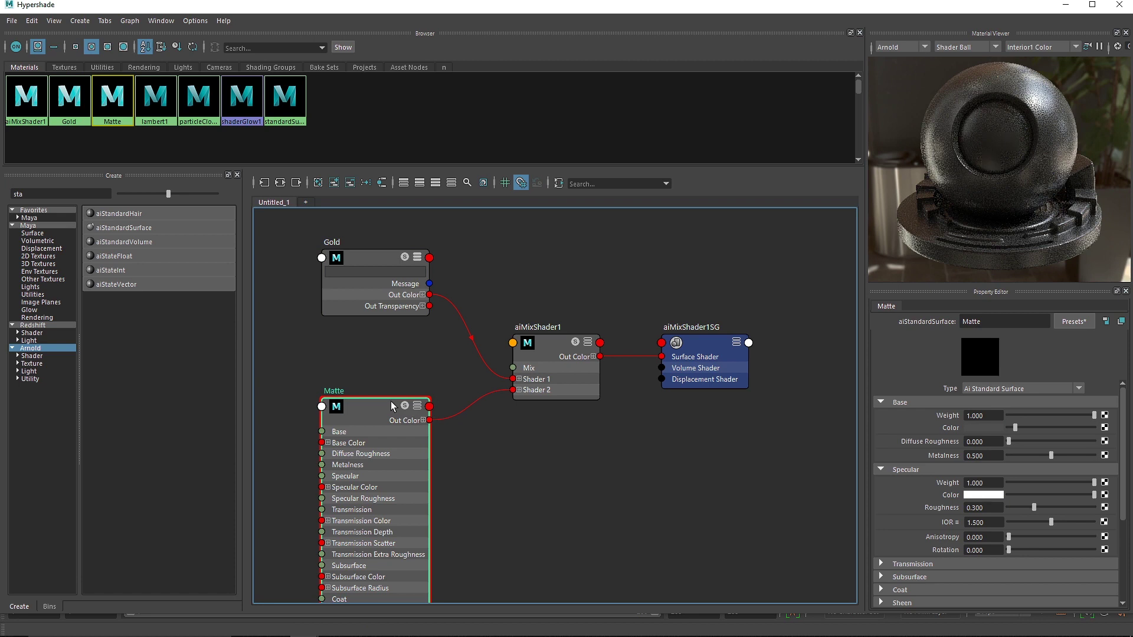
# Collapse the Matte node to its basic connections and move it further below the Gold node.
pyautogui.click(435, 183)
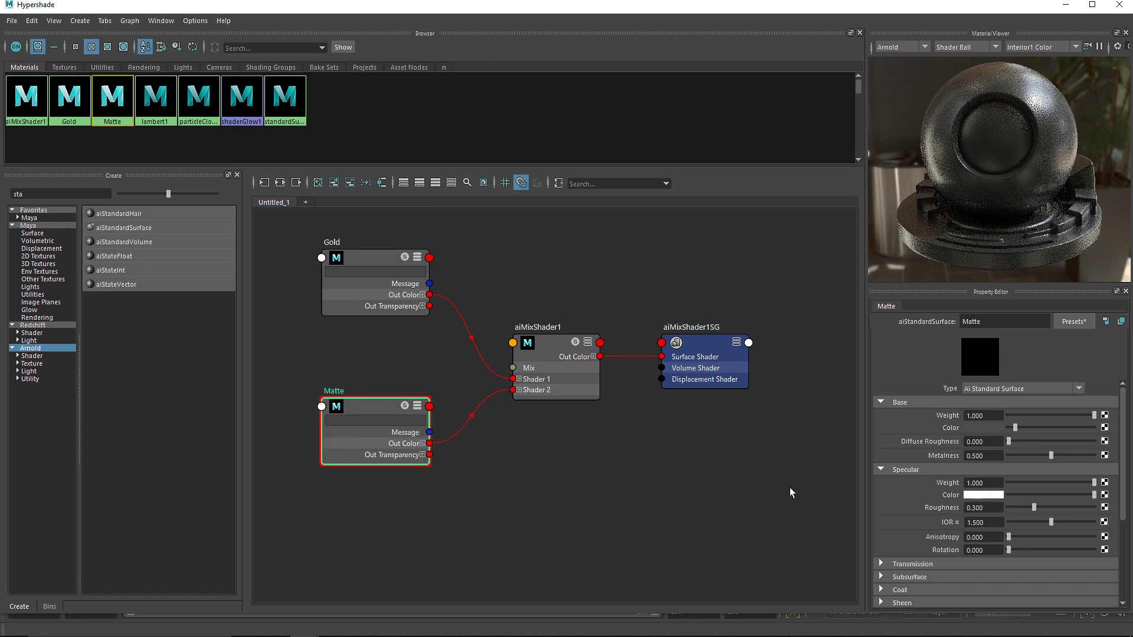
pyautogui.moveTo(546, 255); pyautogui.dragTo(552, 579)
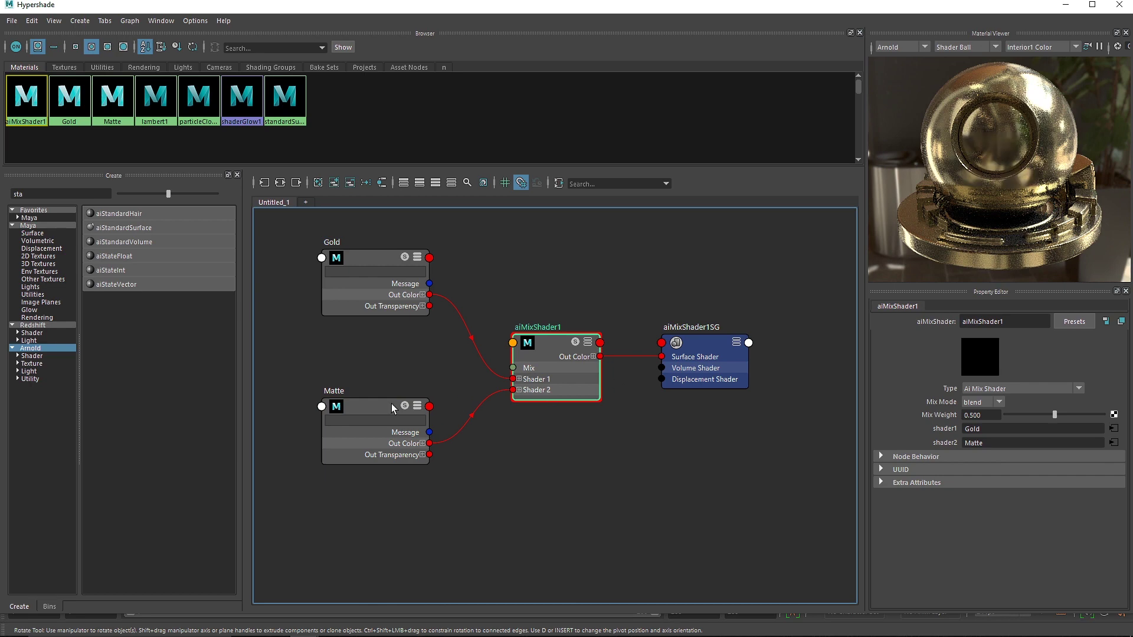
pyautogui.click(383, 420)
pyautogui.keyDown('alt'); pyautogui.moveTo(589, 453); pyautogui.dragTo(718, 430, button='middle'); pyautogui.keyUp('alt')
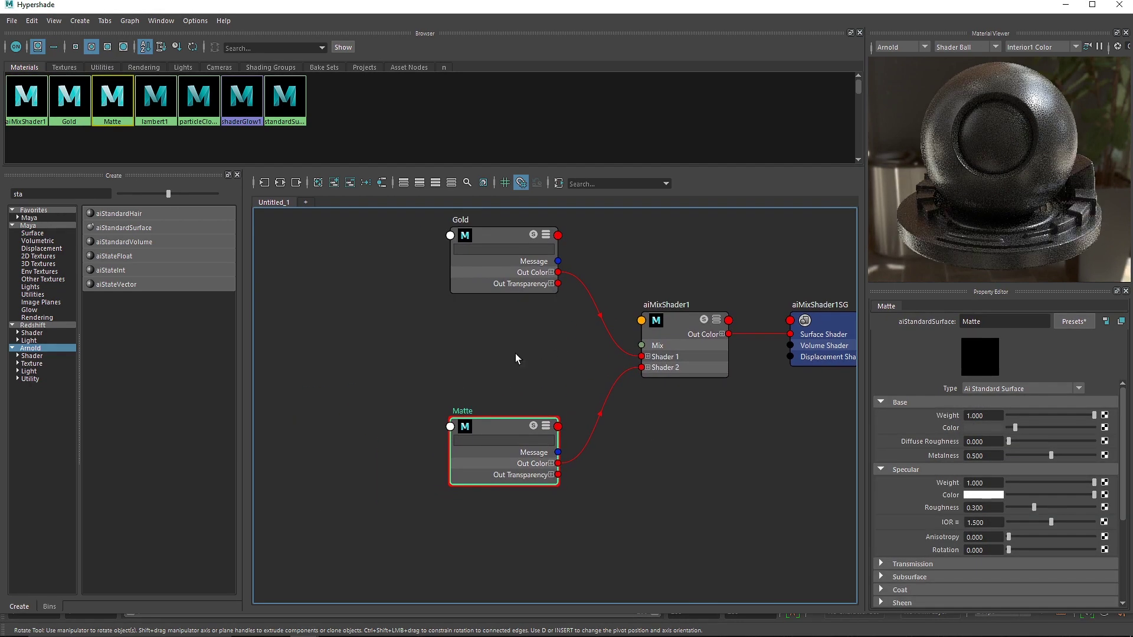
# Create a Maya Checker texture and place its node between the Gold and Matte nodes.
pyautogui.moveTo(38, 194); pyautogui.dragTo(1, 197)
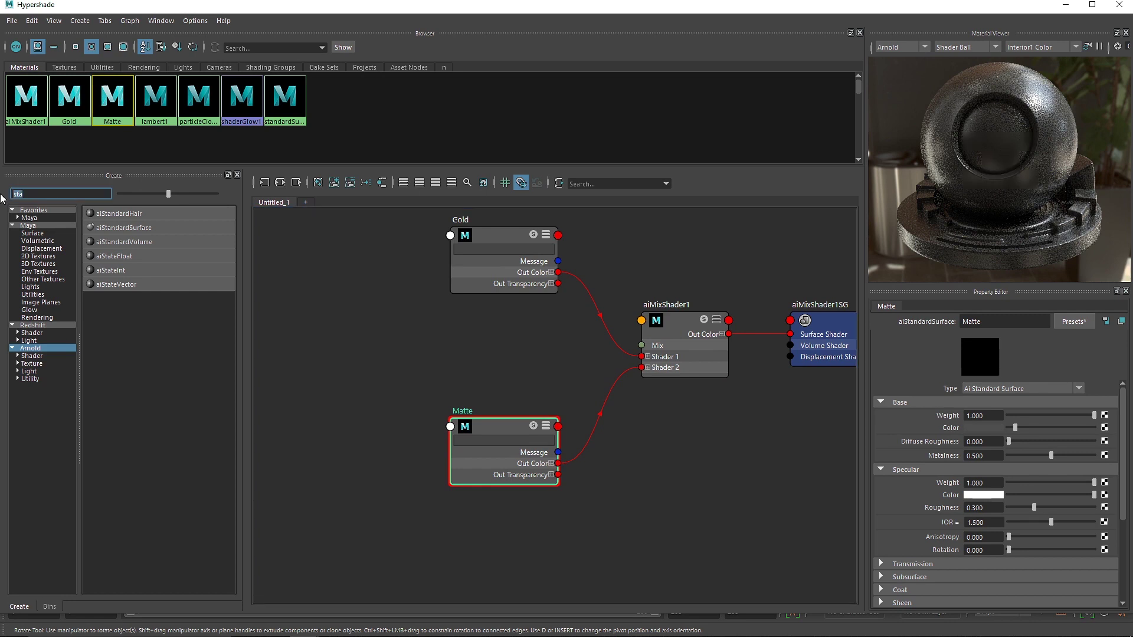
pyautogui.write('check')
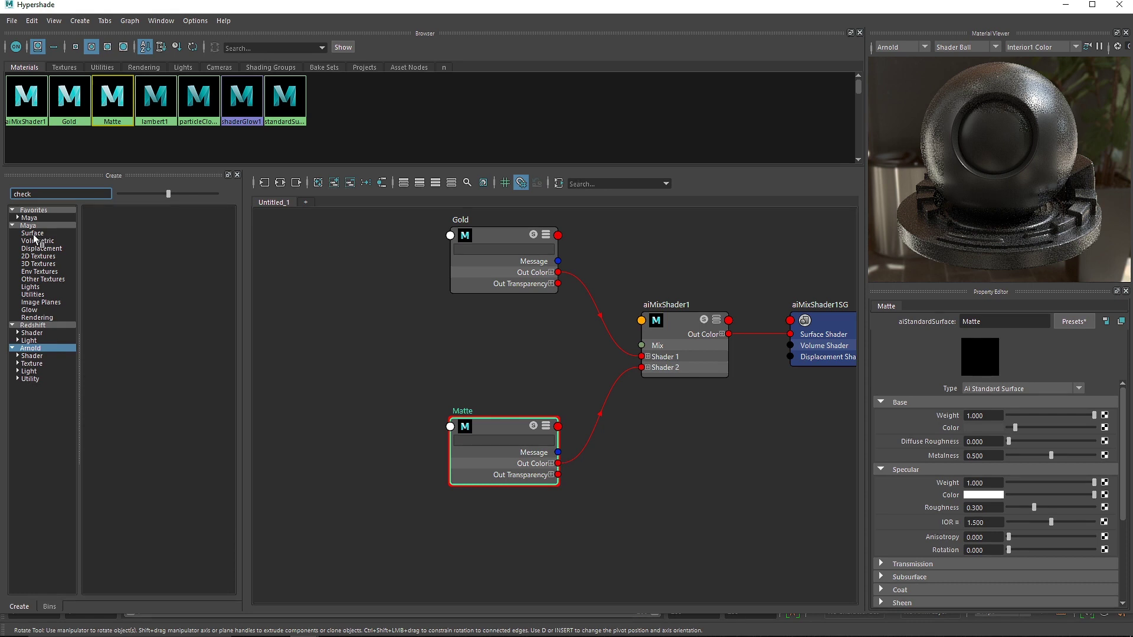
pyautogui.click(27, 225)
pyautogui.click(101, 213)
pyautogui.moveTo(577, 442); pyautogui.dragTo(767, 536)
pyautogui.moveTo(767, 485); pyautogui.dragTo(415, 362)
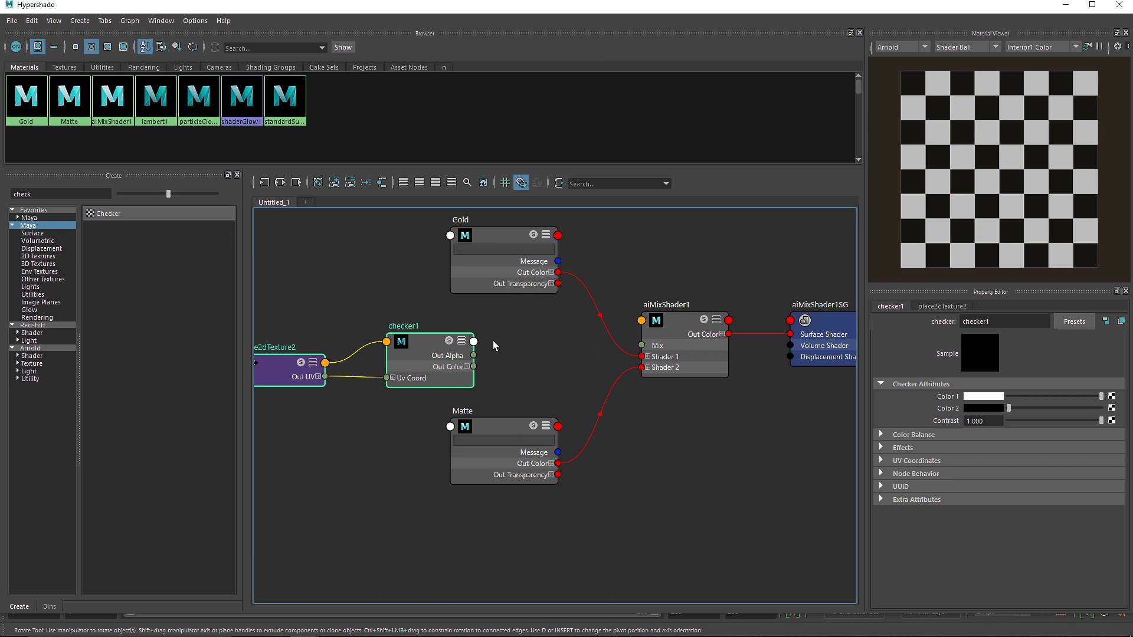
# Set the checker placement's Repeat UV to 8 and 0 to turn the checks into stripes.
pyautogui.click(942, 305)
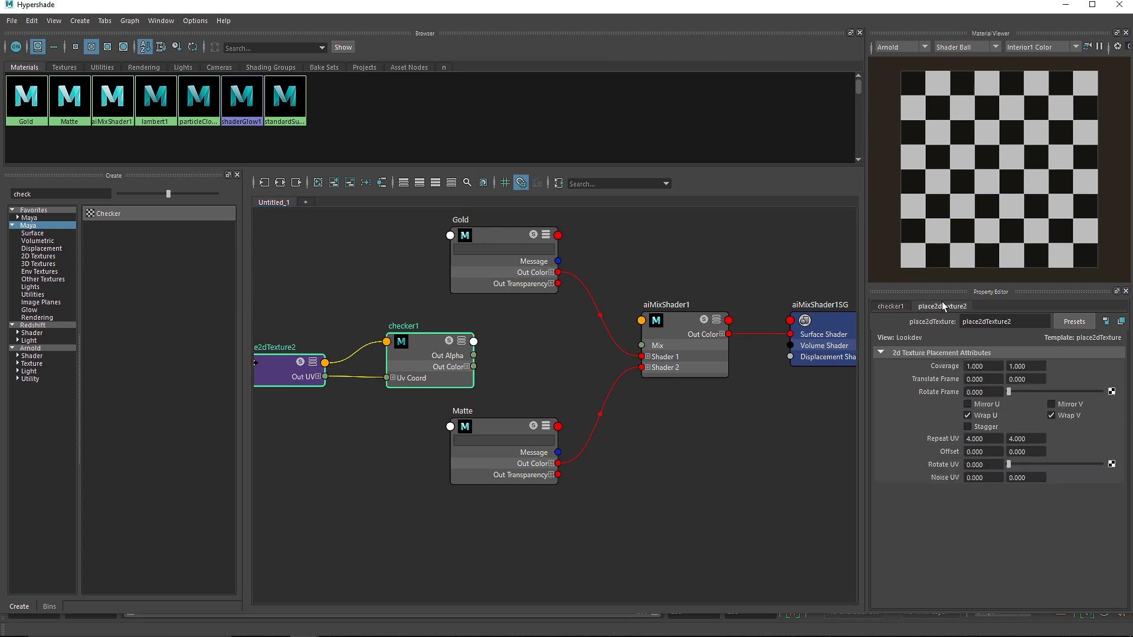
pyautogui.moveTo(985, 439); pyautogui.dragTo(969, 440)
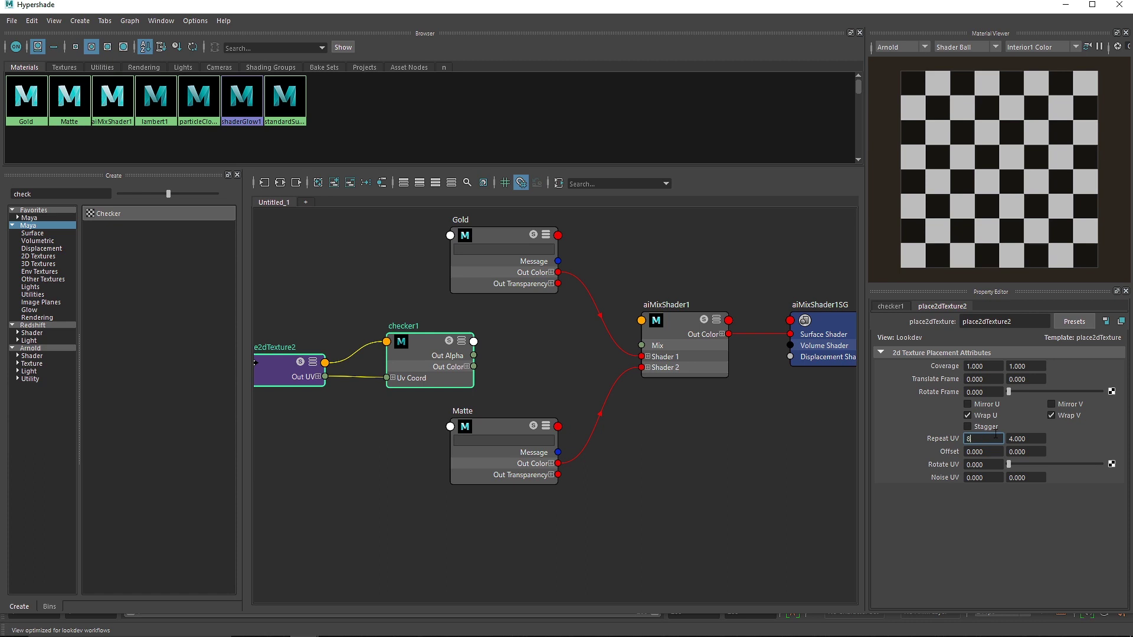
pyautogui.write('8')
pyautogui.press('Return')
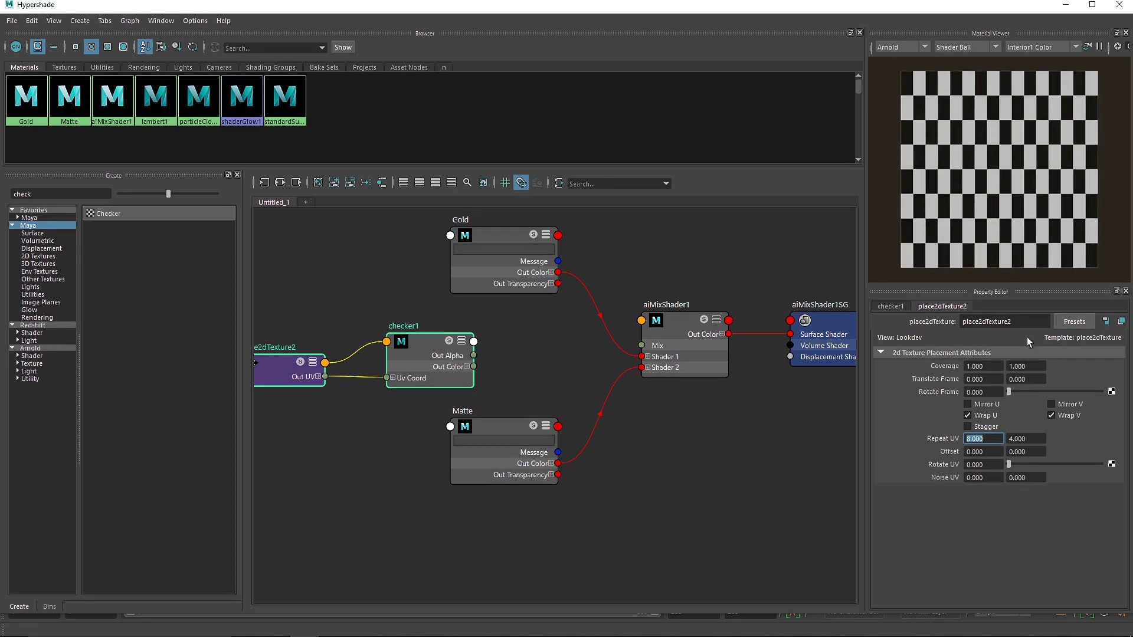
pyautogui.click(1028, 439)
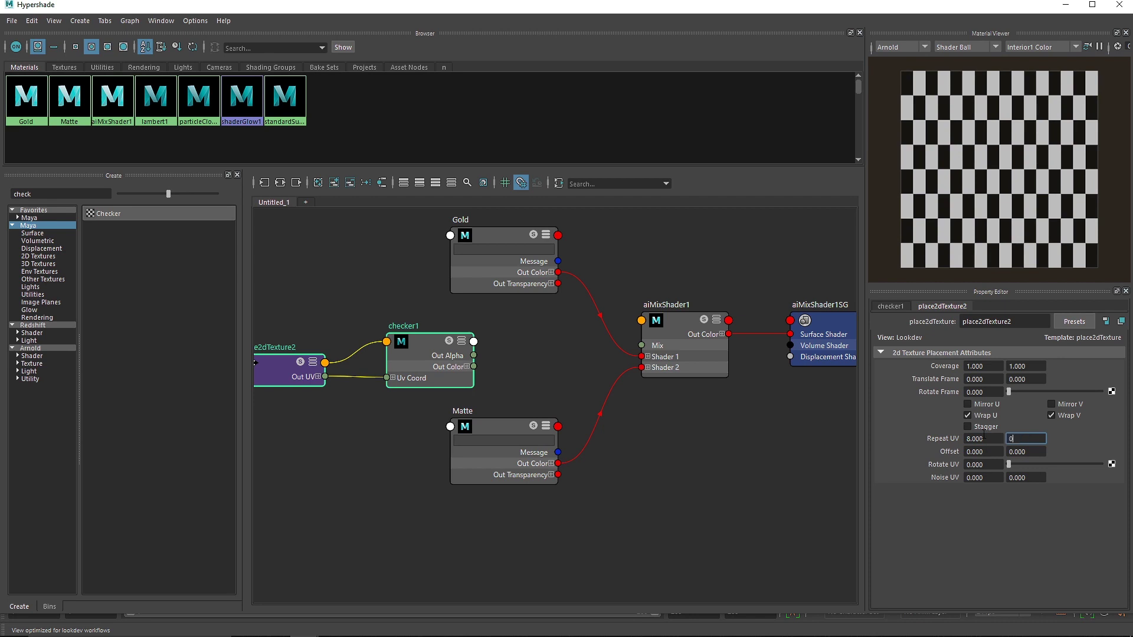
pyautogui.write('0')
pyautogui.press('Return')
# Increase the stripe density by setting the first Repeat UV value to 14.
pyautogui.hotkey('shift', 'Tab')
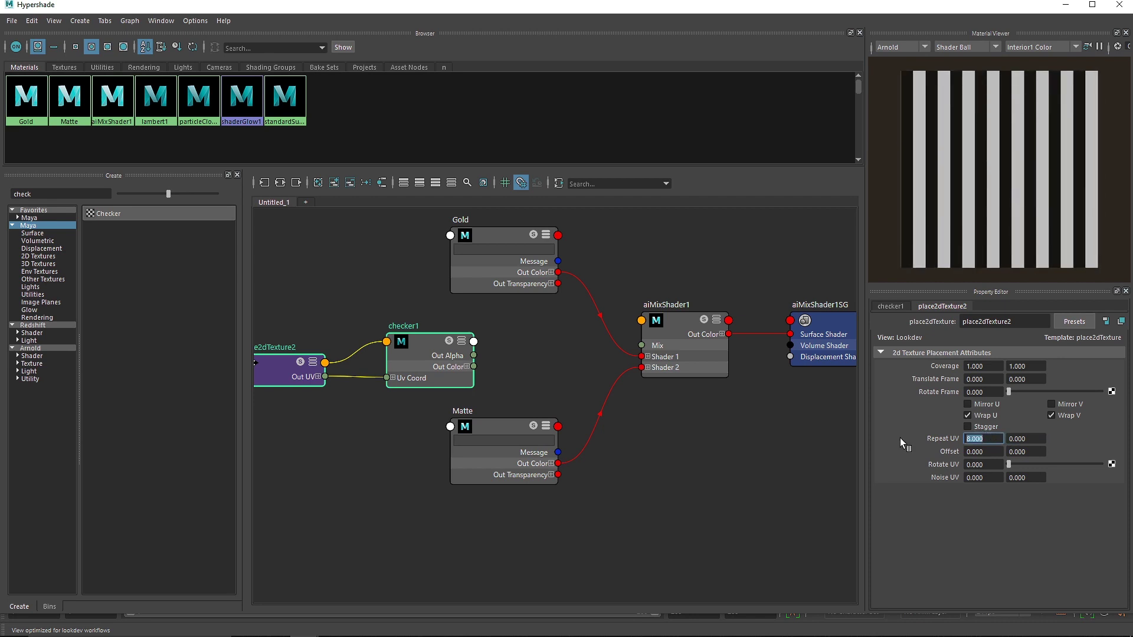
pyautogui.write('14')
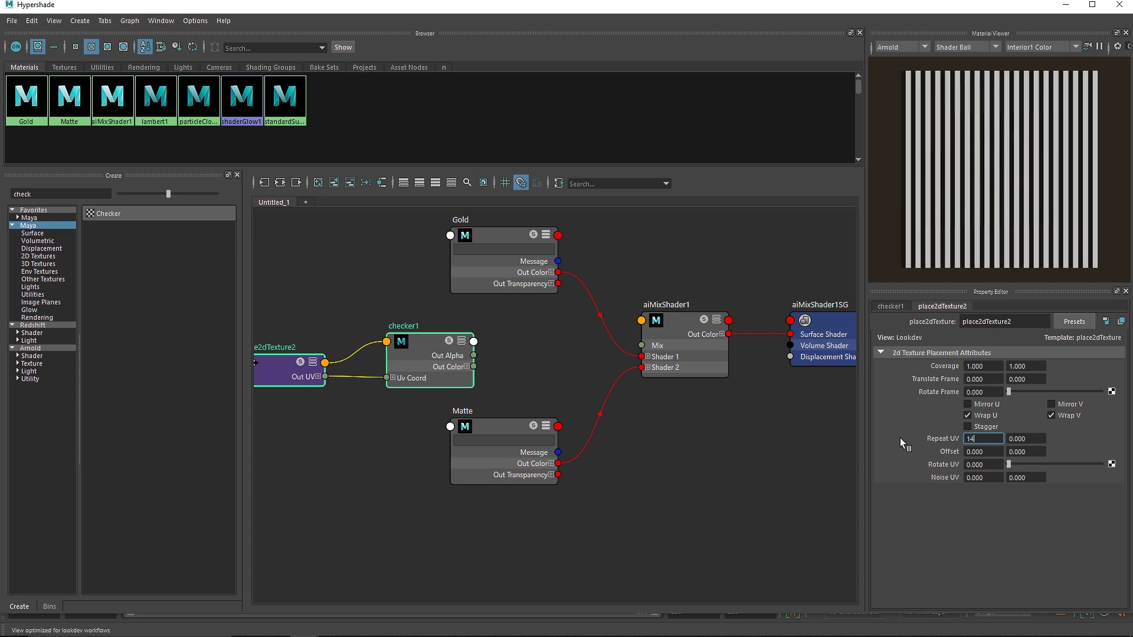
pyautogui.press('Return')
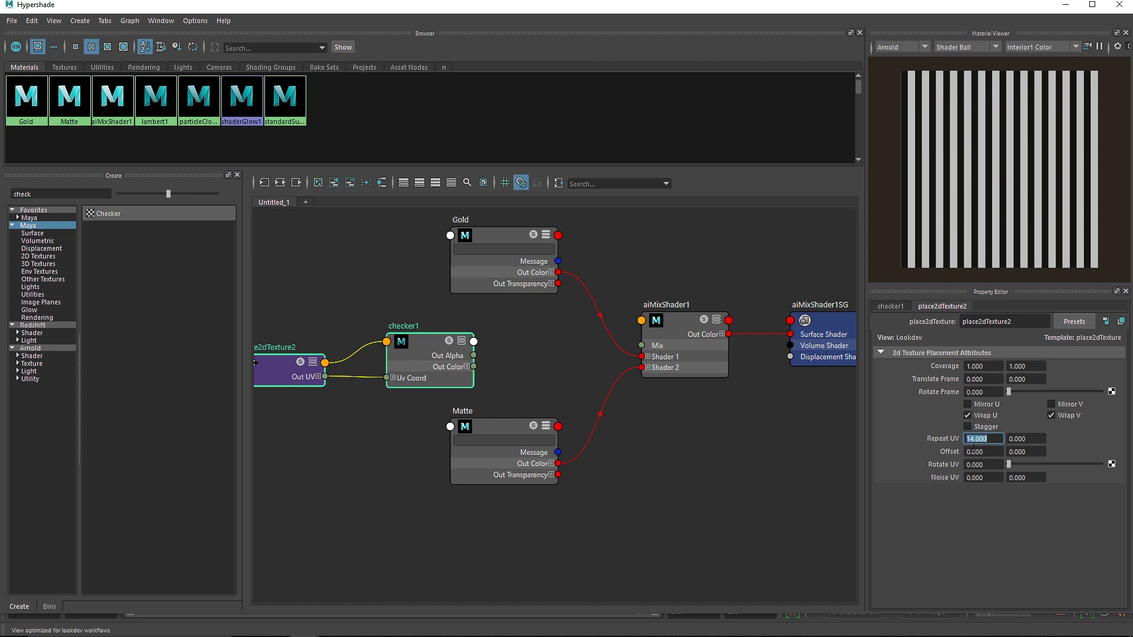
# Connect the checker's Out Alpha to the Mix input of the mix shader and preview the striped result.
pyautogui.click(475, 370)
pyautogui.moveTo(494, 369); pyautogui.dragTo(643, 345)
pyautogui.click(659, 347)
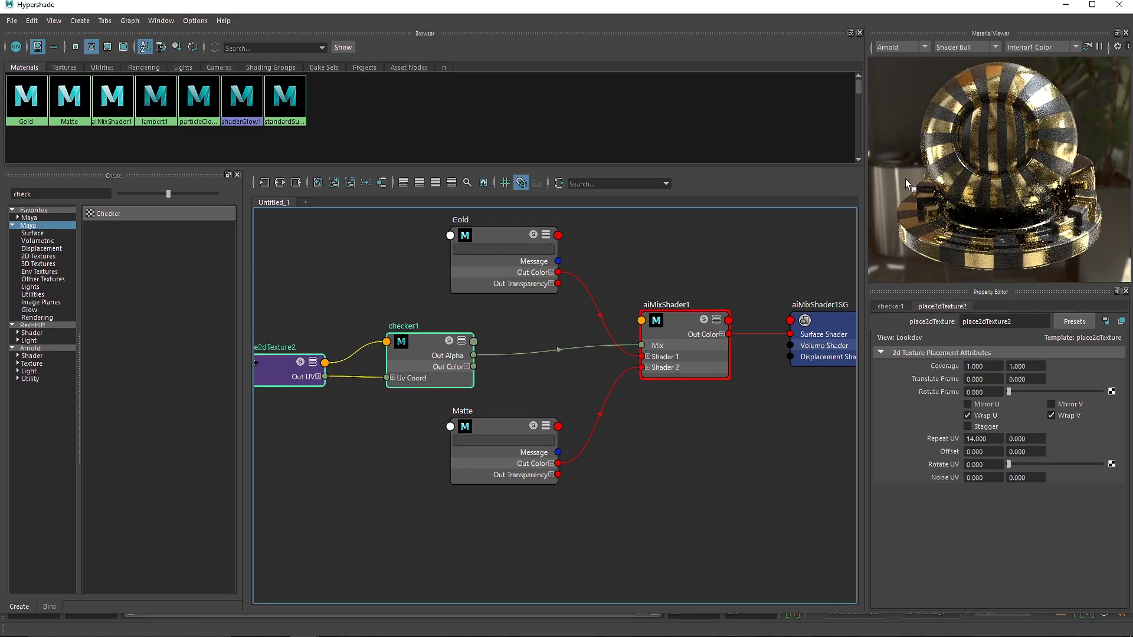
pyautogui.click(685, 321)
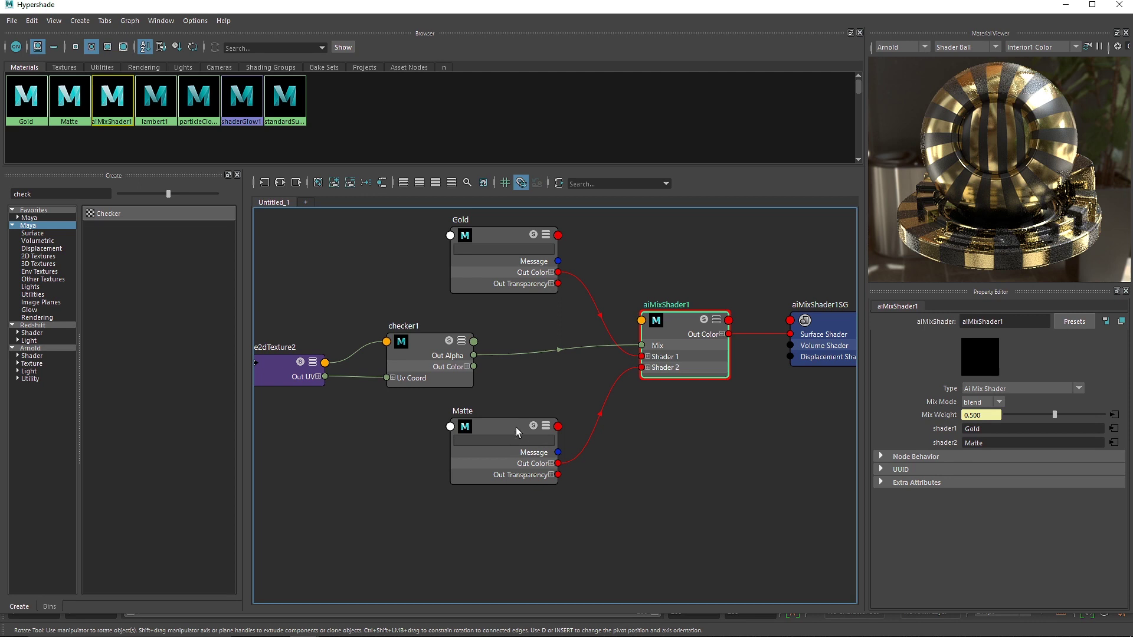
# Shift the Matte node slightly down and away from the mix shader, and preview the mix shader again.
pyautogui.click(498, 430)
pyautogui.moveTo(497, 430); pyautogui.dragTo(487, 447)
pyautogui.moveTo(382, 426); pyautogui.dragTo(594, 536)
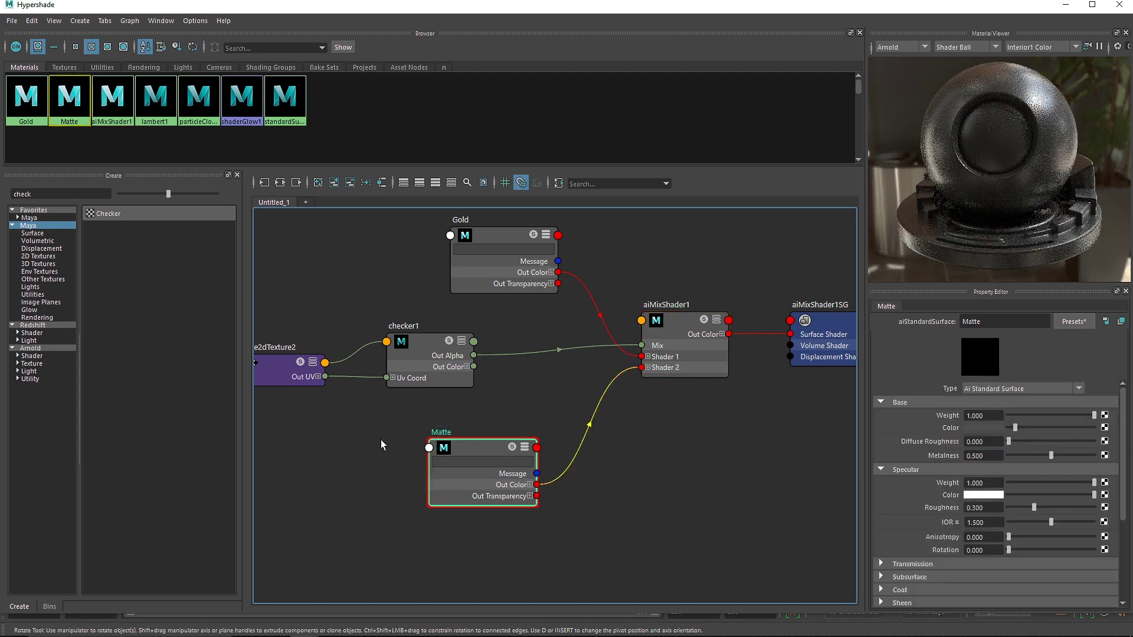
pyautogui.click(687, 321)
pyautogui.click(484, 231)
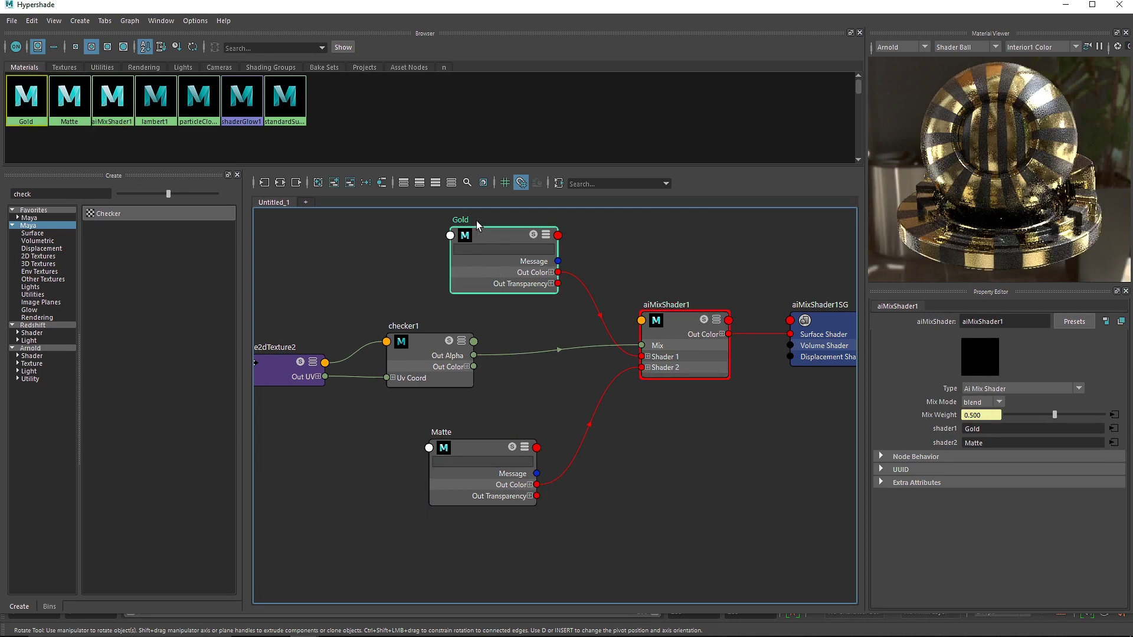
# Rename the aiMixShader1 material to Strips.
pyautogui.click(696, 367)
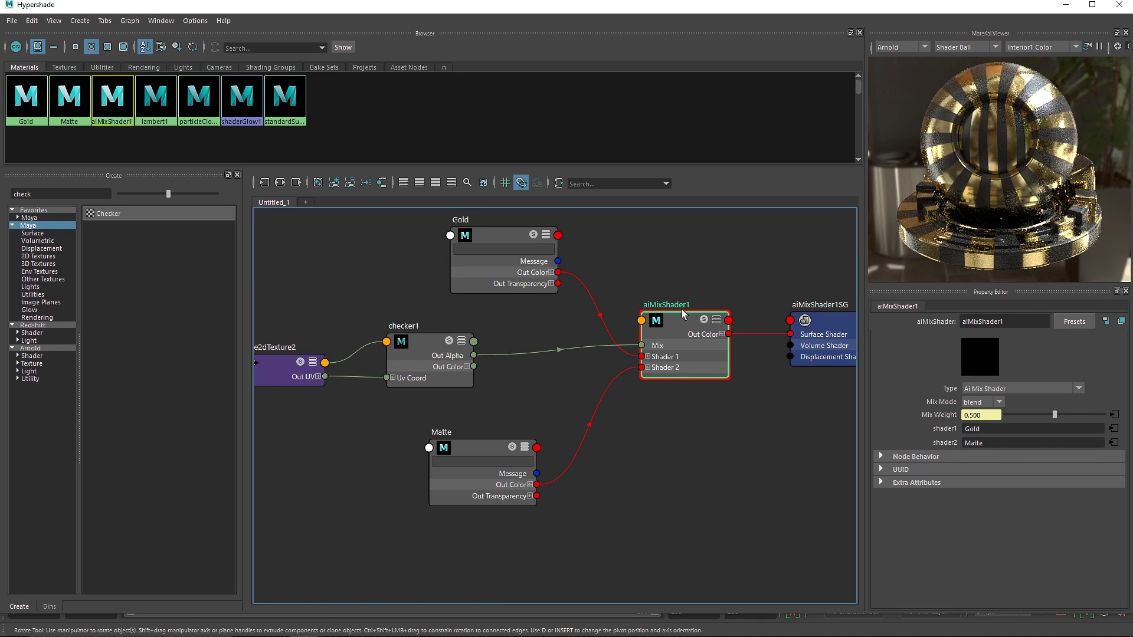
pyautogui.click(1013, 322)
pyautogui.doubleClick(1013, 321)
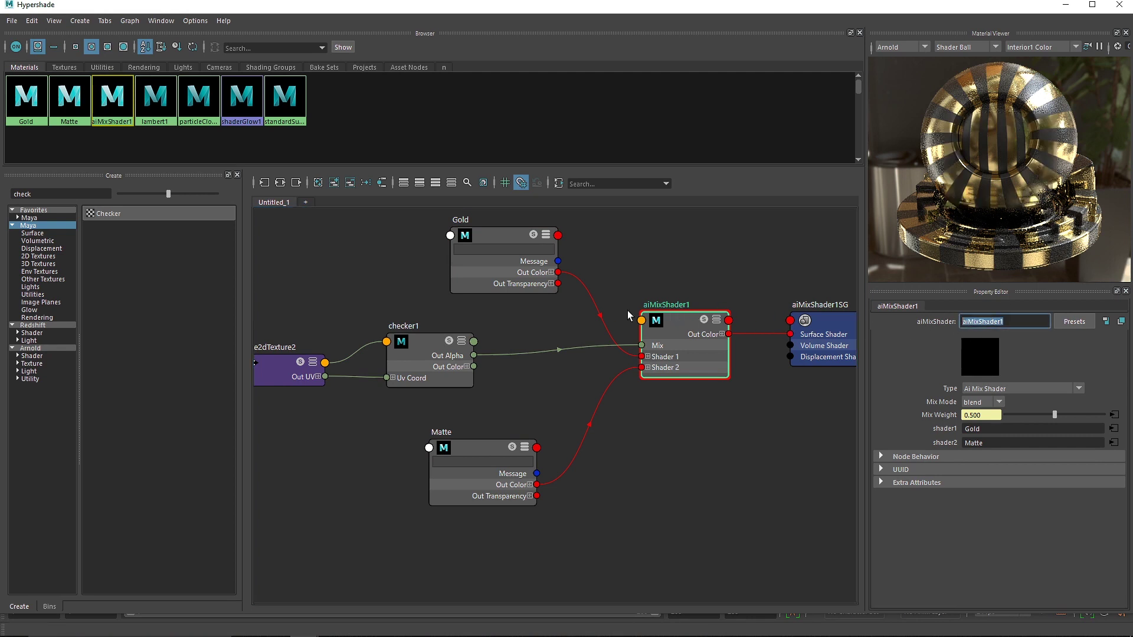
pyautogui.write('Strips')
pyautogui.press('Return')
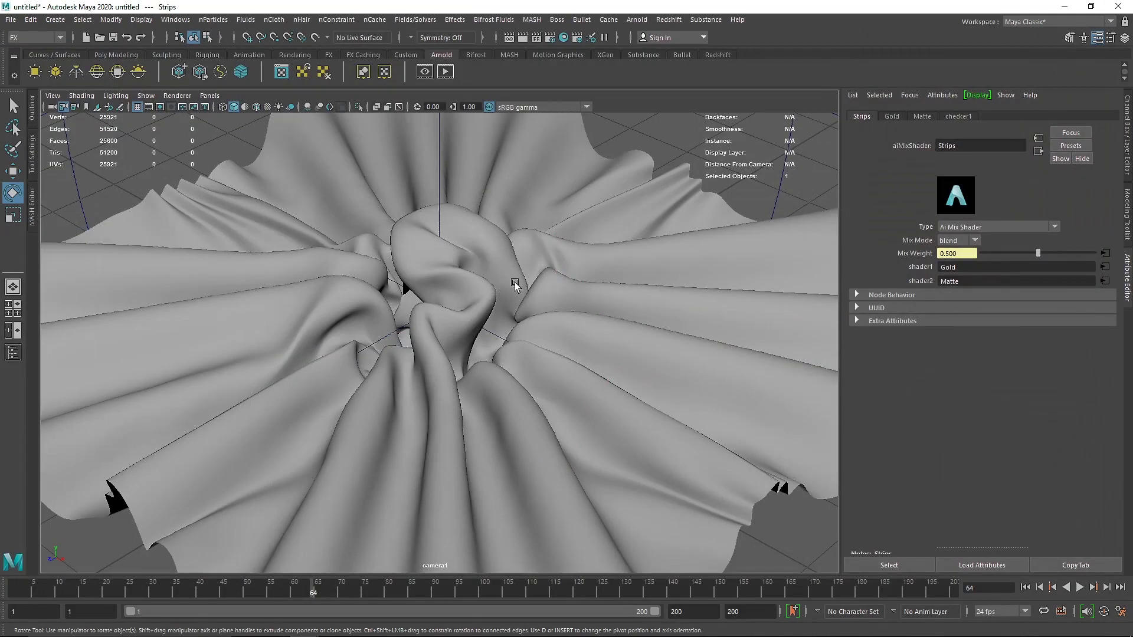
# Assign the Strips material to the cloth plane and start an Arnold render through camera1.
pyautogui.click(460, 301)
pyautogui.moveTo(495, 232); pyautogui.dragTo(570, 558, button='right')
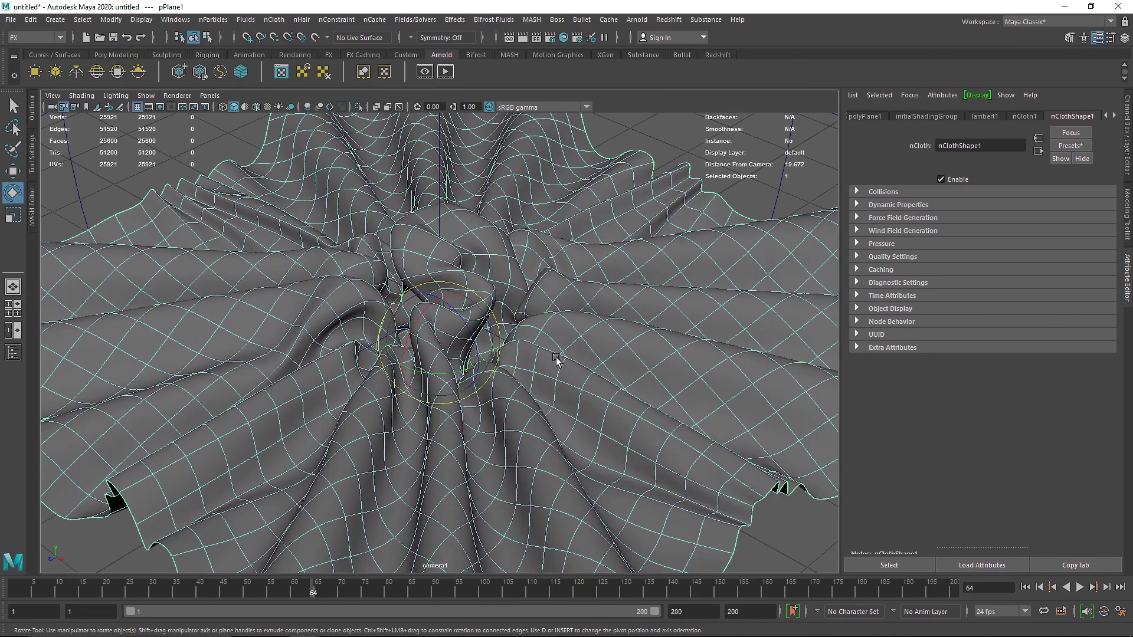
pyautogui.click(445, 77)
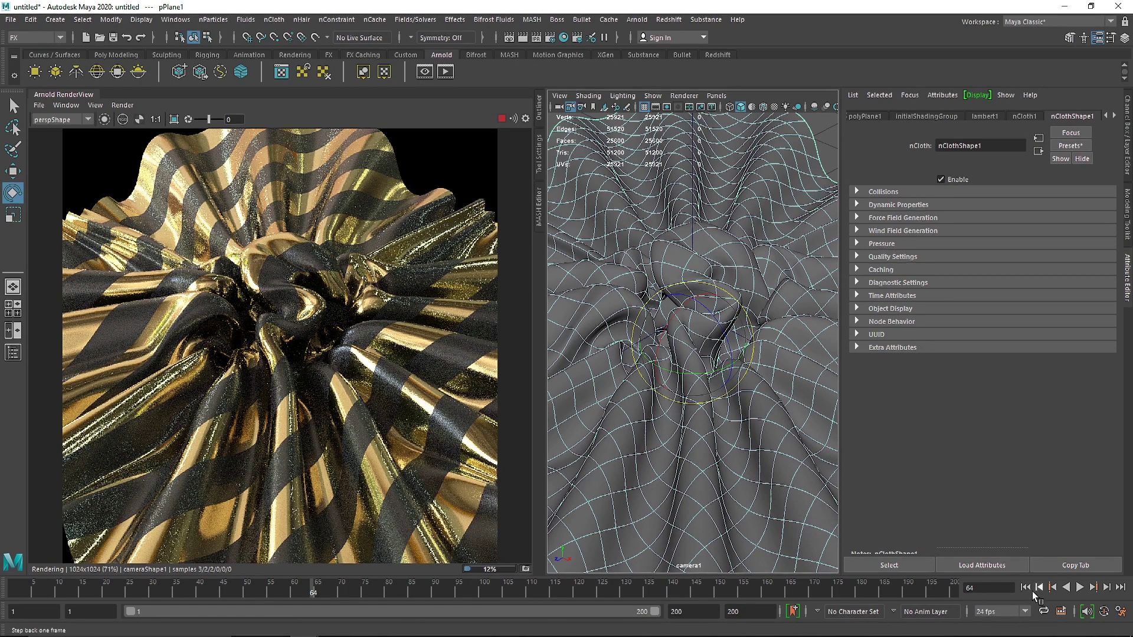
# Return to frame 1, then unlock camera1 and zoom it out to show more of the flat plane.
pyautogui.hotkey('alt', 'shift', 'v')
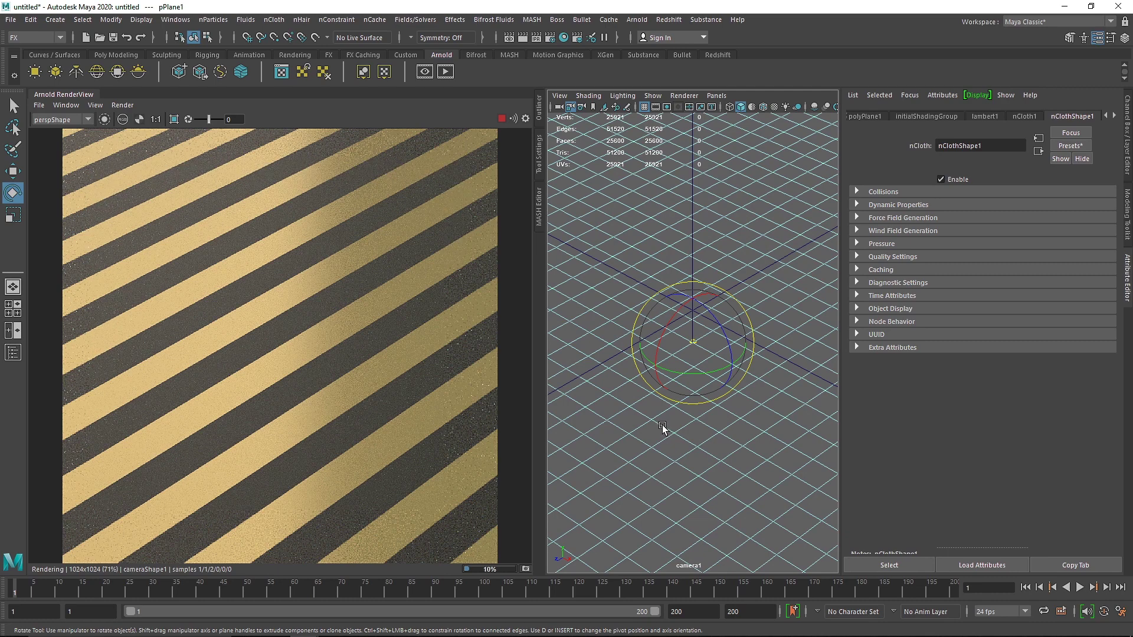
pyautogui.click(572, 109)
pyautogui.scroll(-5, 695, 330)
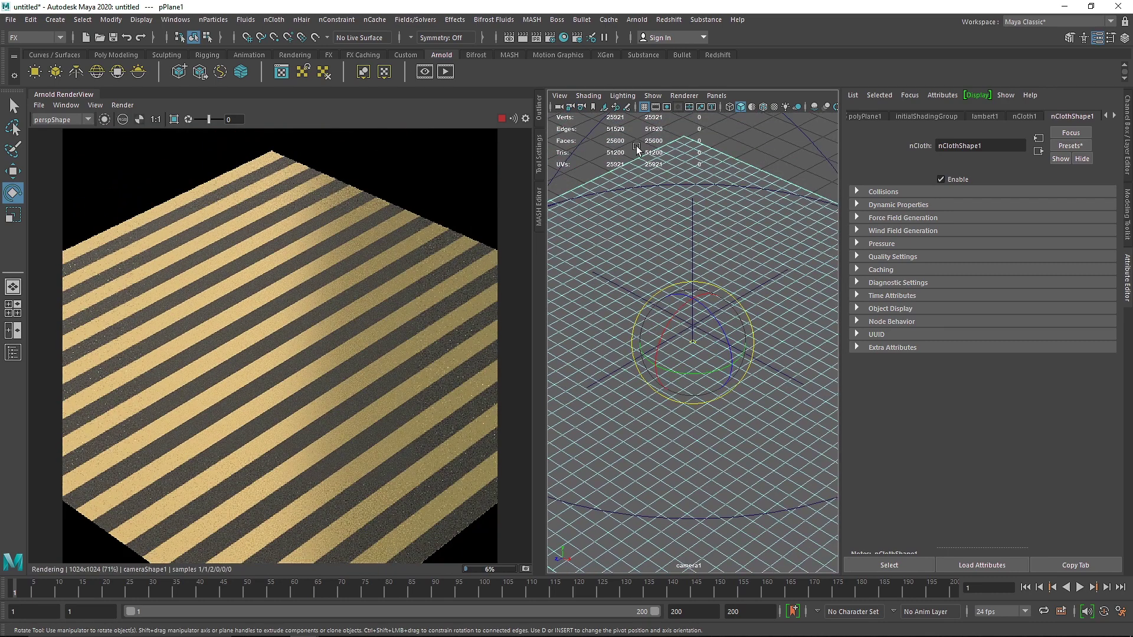
pyautogui.scroll(-2, 1067, 115)
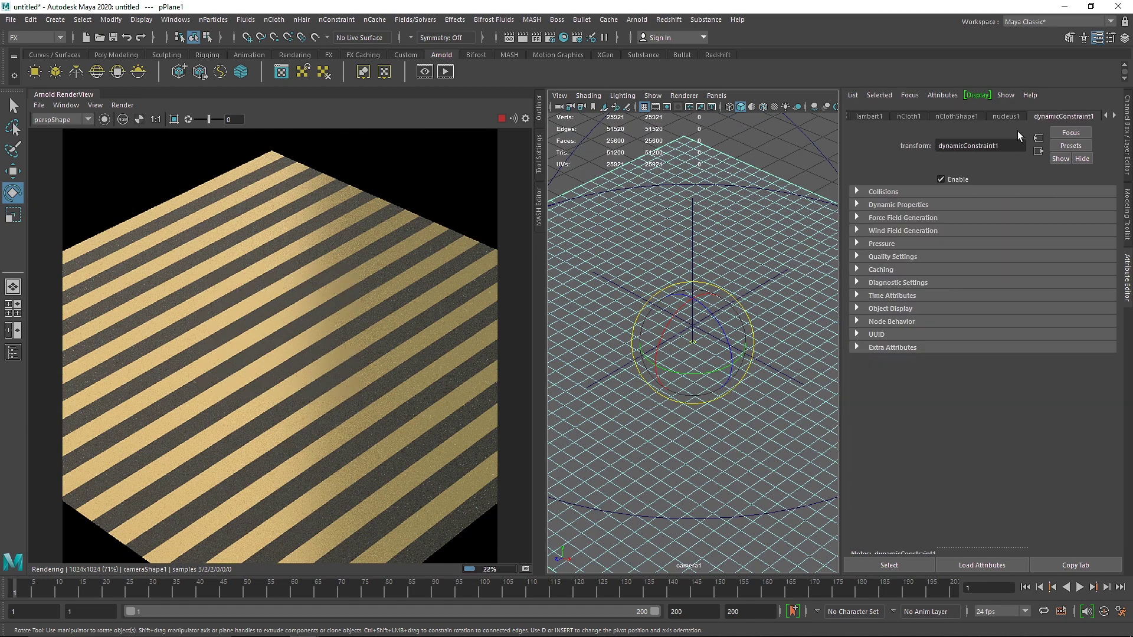
# Stop the render and open the checker's place2dTexture2 attributes through aiMixShader1SG and the Strips mix weight.
pyautogui.click(1016, 116)
pyautogui.click(501, 120)
pyautogui.scroll(10, 947, 114)
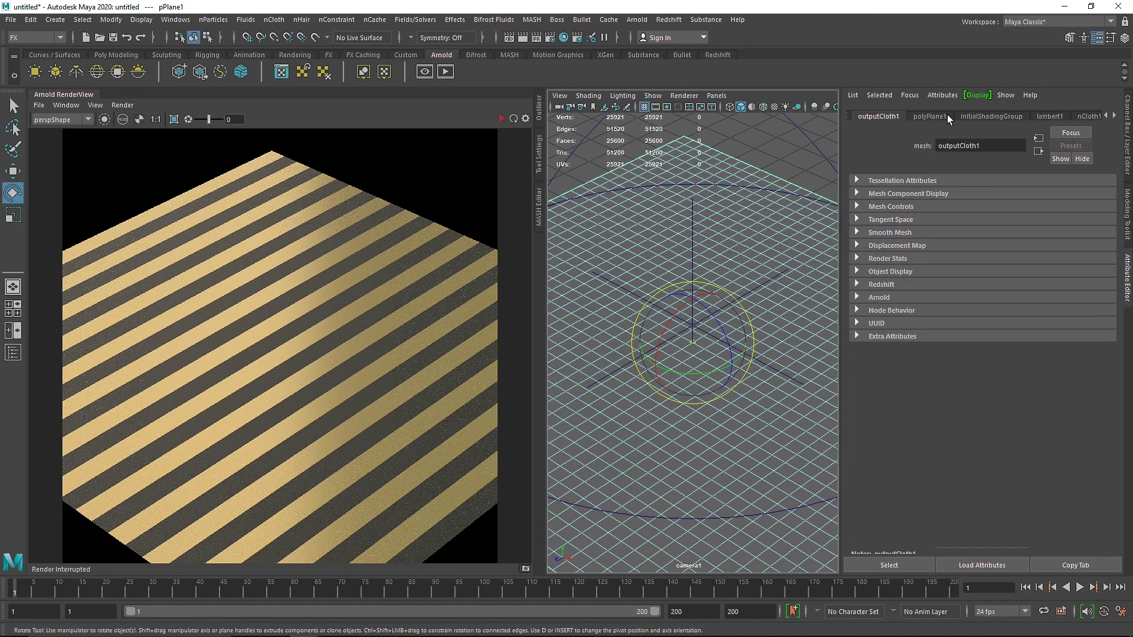
pyautogui.click(909, 95)
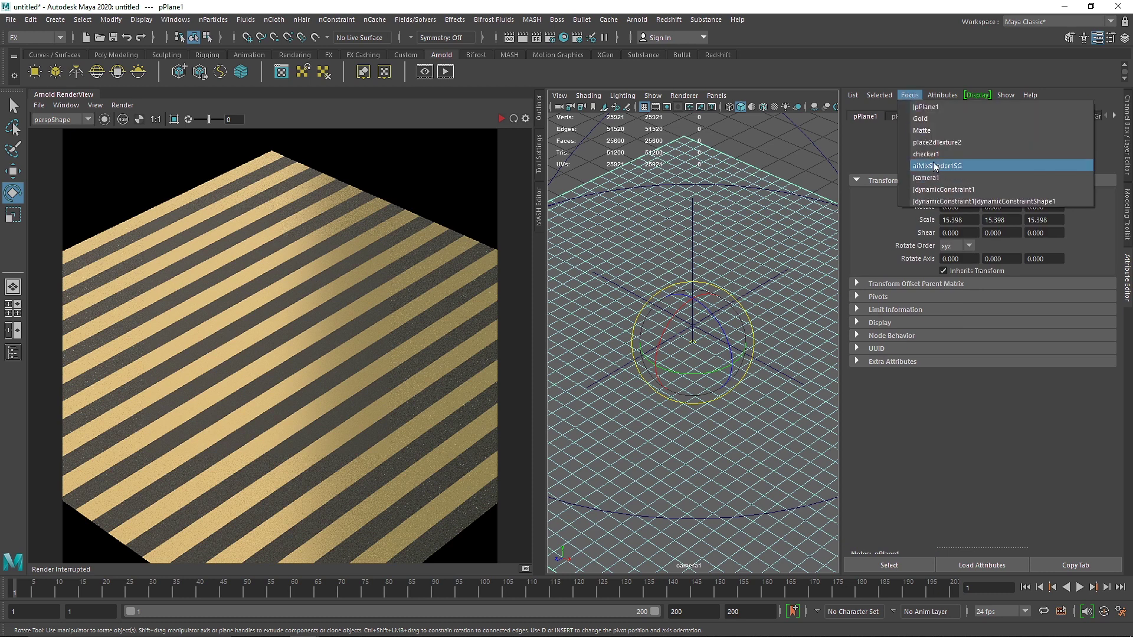
pyautogui.click(938, 166)
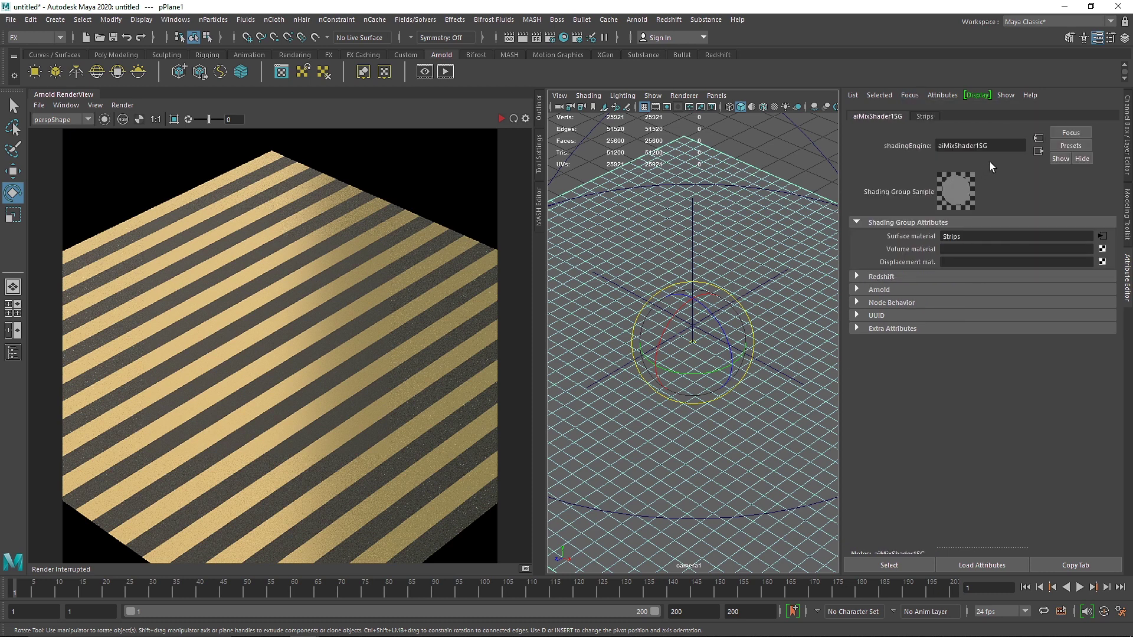
pyautogui.click(924, 116)
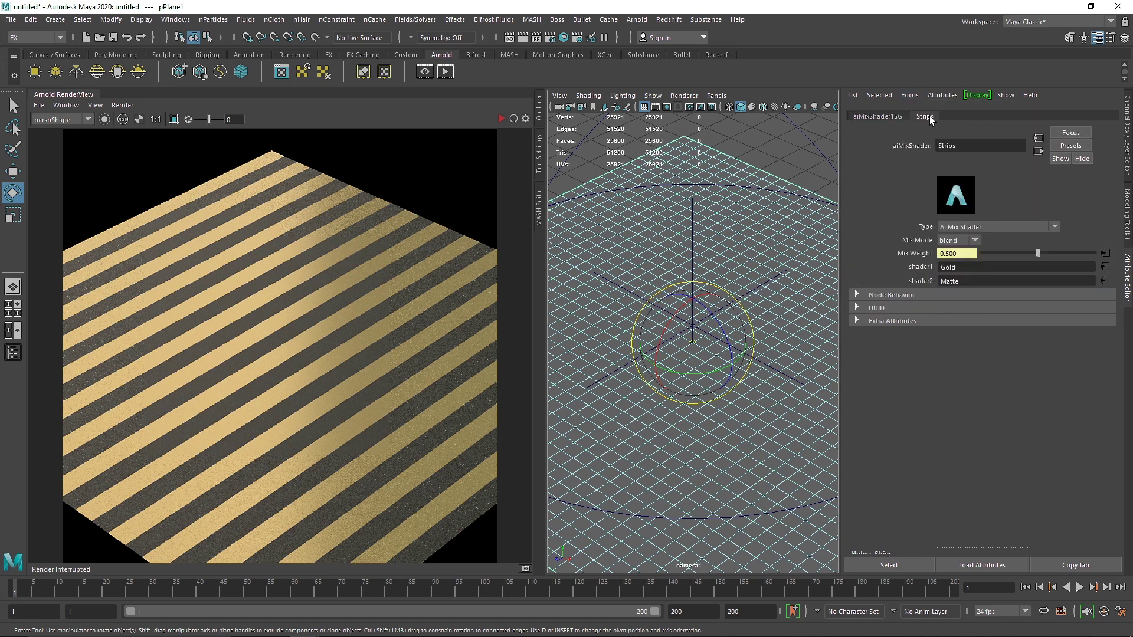
pyautogui.click(1105, 254)
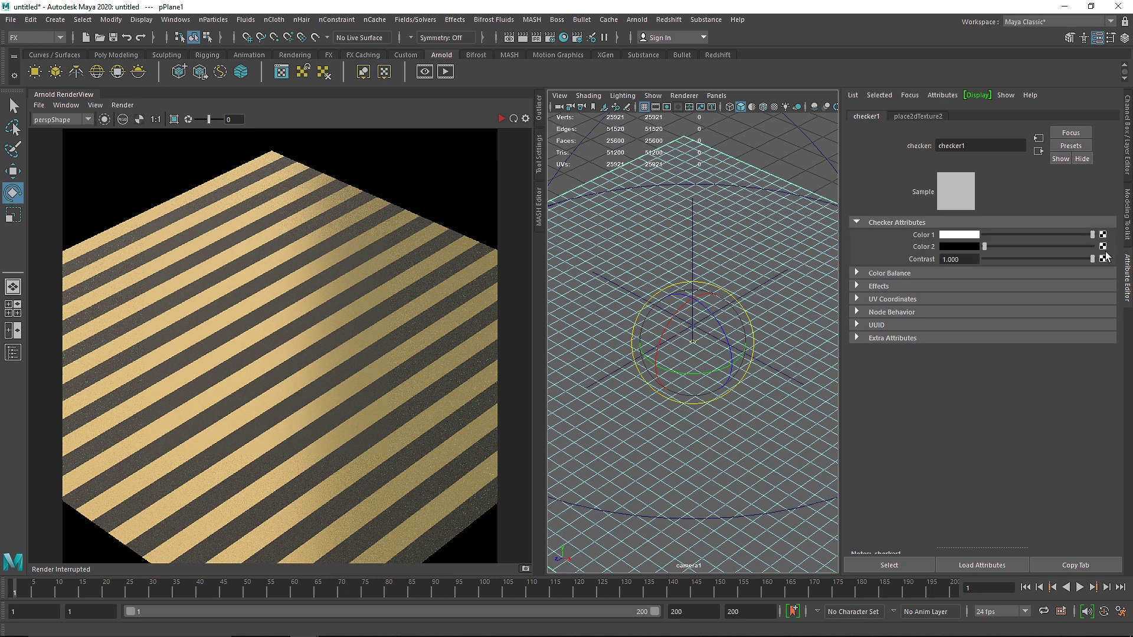
pyautogui.click(916, 117)
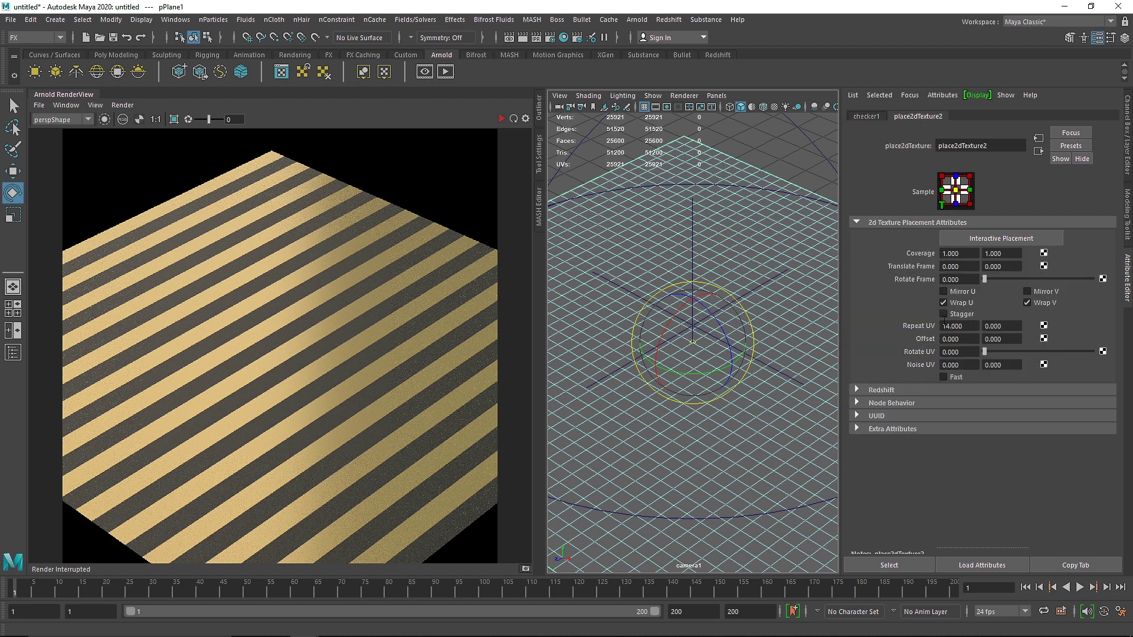
# Try Repeat UV values of 14 in V and 10 in U on the checker placement, and restore 14 by 0.
pyautogui.click(1001, 326)
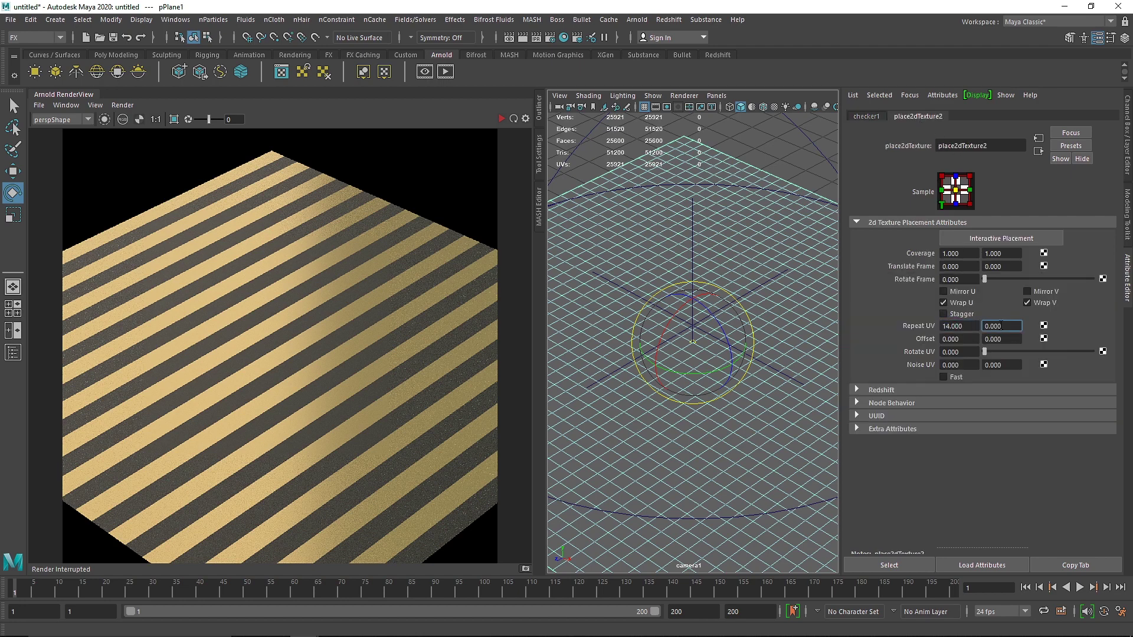
pyautogui.click(959, 325)
pyautogui.press('Return')
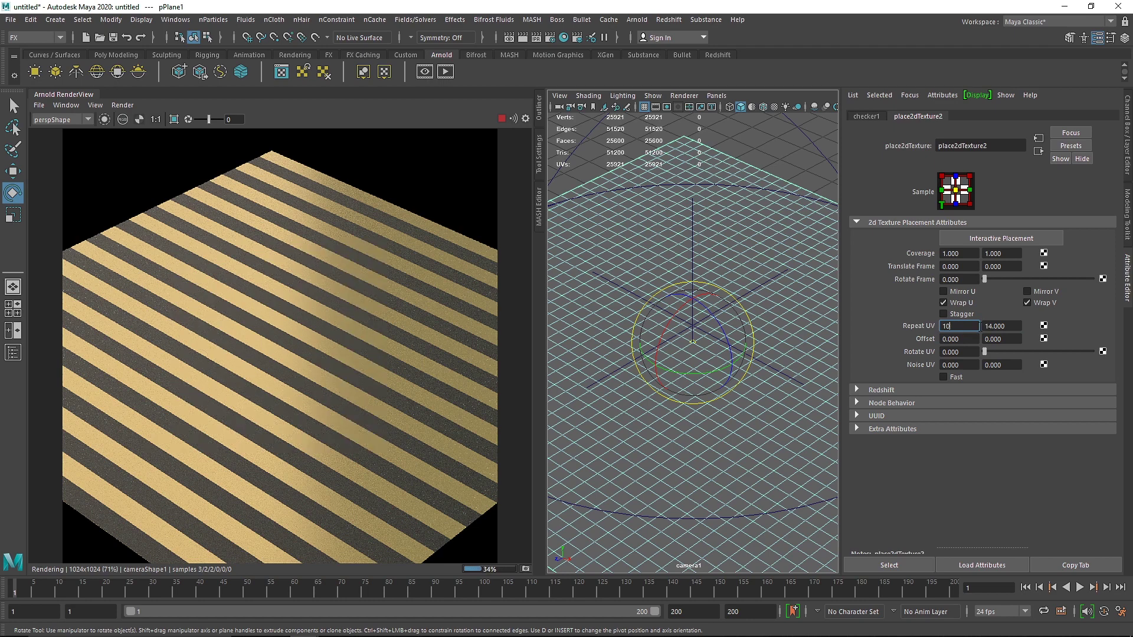
pyautogui.write('10')
pyautogui.press('Return')
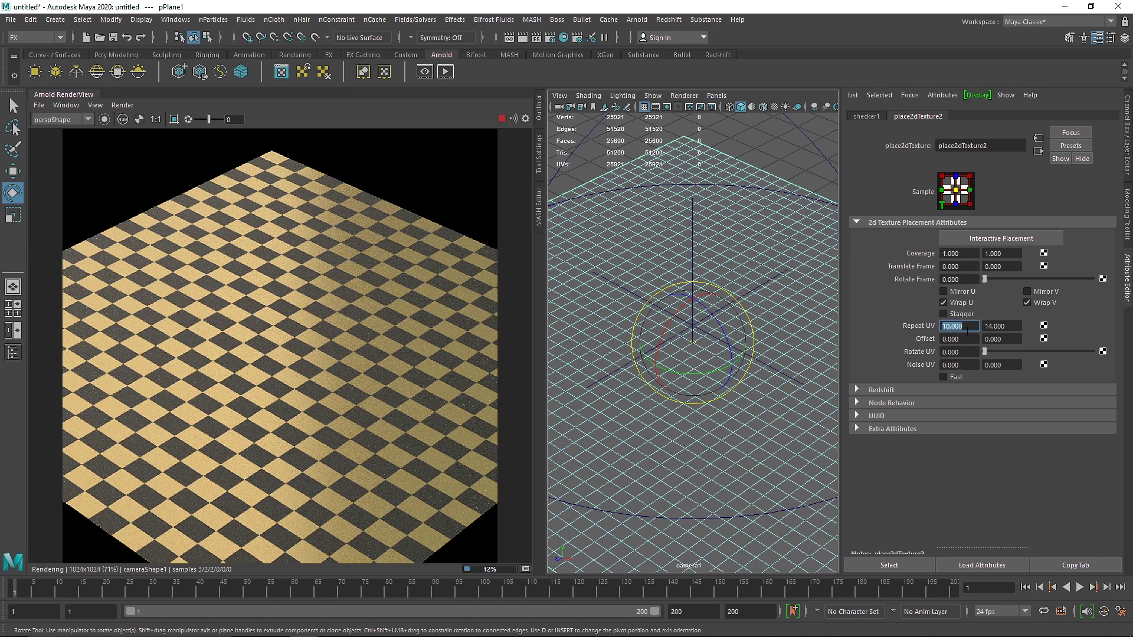
pyautogui.press('Tab')
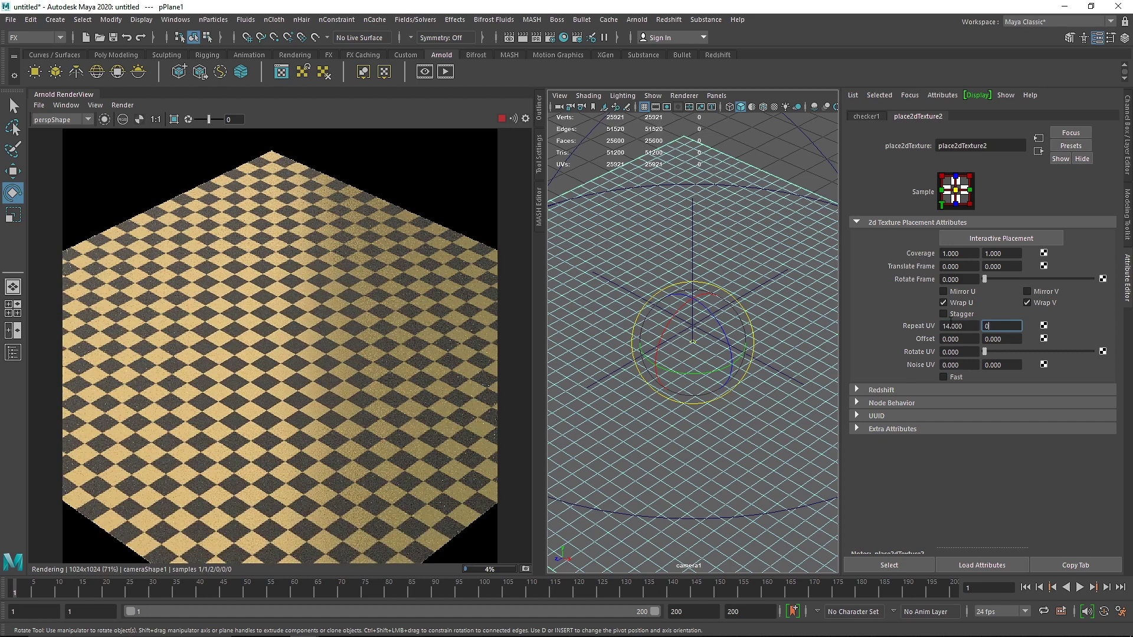
pyautogui.write('0')
pyautogui.press('Return')
# Set the checker placement's Repeat U to 40 to make the stripes narrower.
pyautogui.click(940, 327)
pyautogui.write('20')
pyautogui.press('Return')
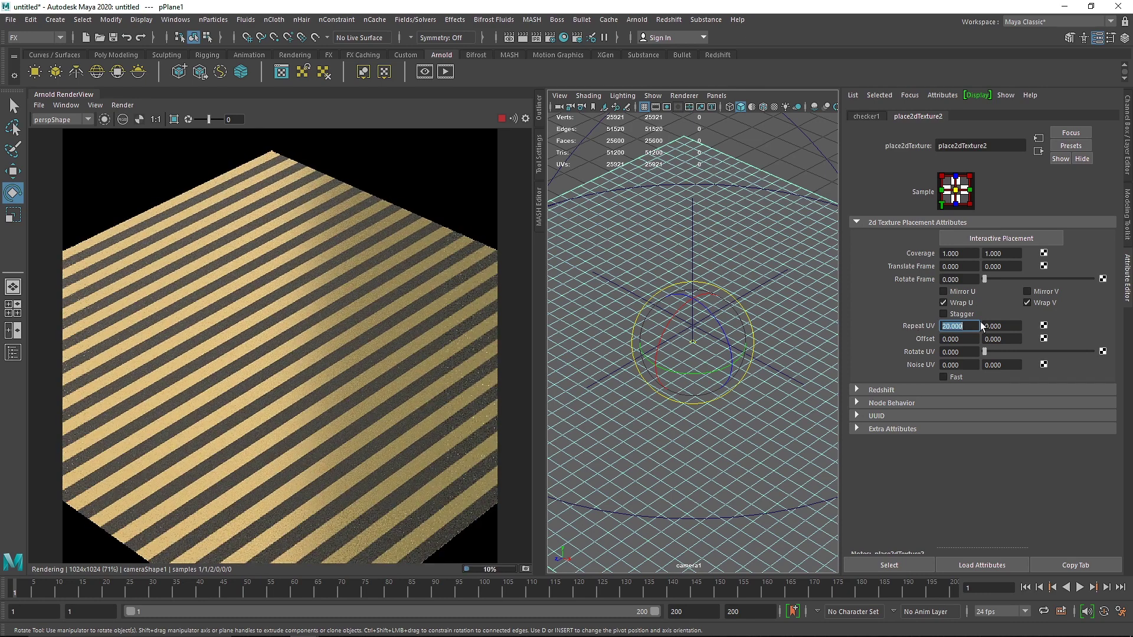
pyautogui.write('40')
pyautogui.press('Return')
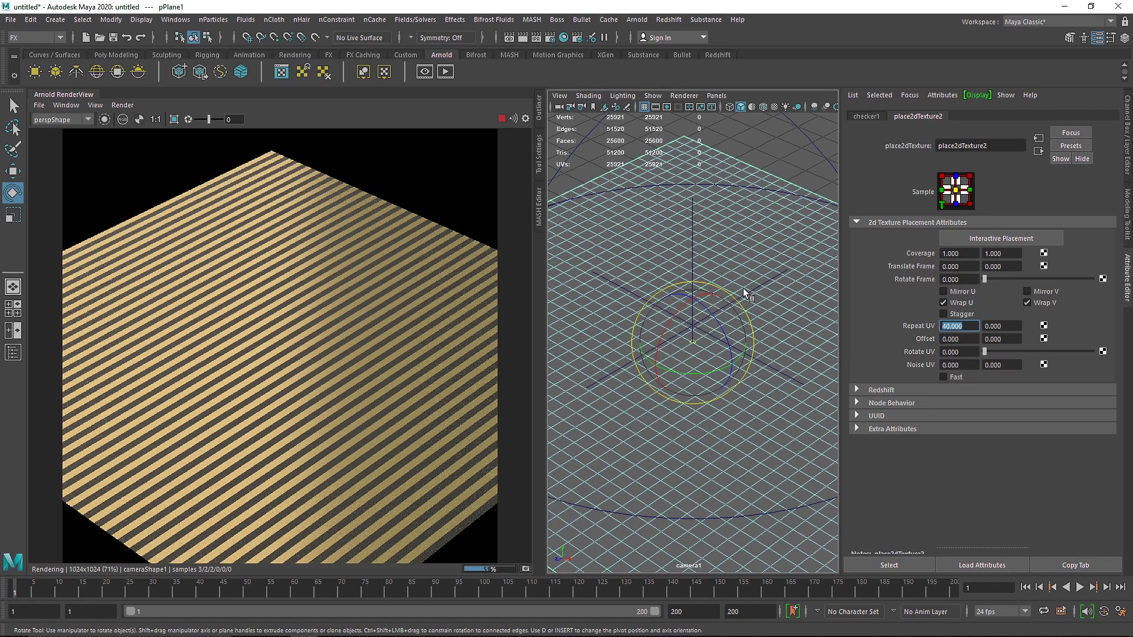
# Select the cloth plane, stop the render and show the attributes of its Strips material.
pyautogui.click(764, 201)
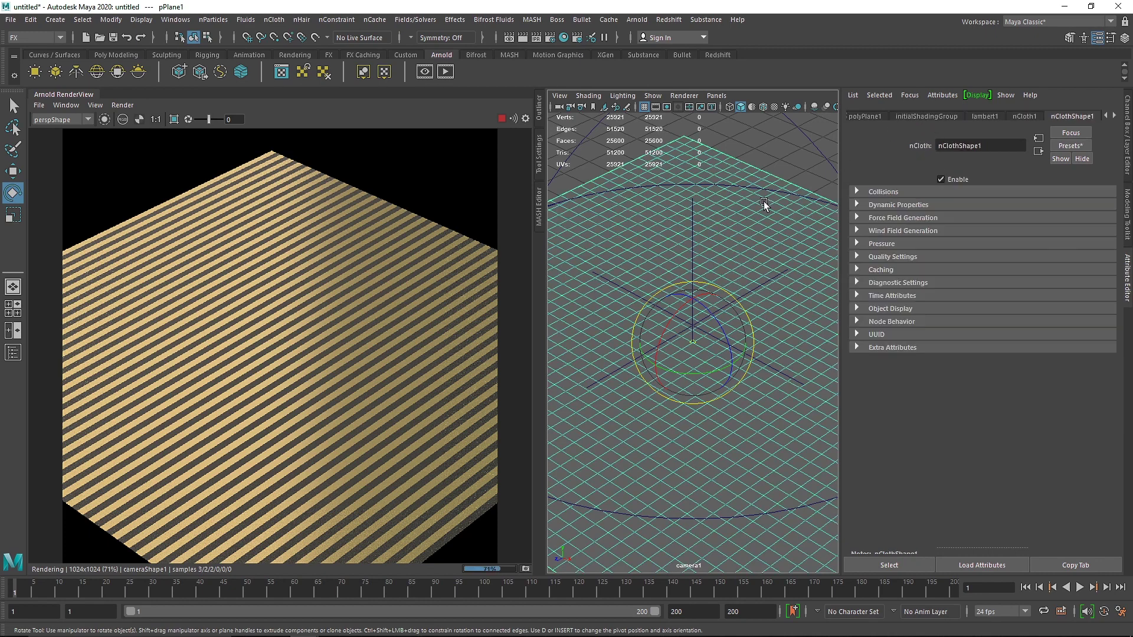
pyautogui.scroll(4, 918, 113)
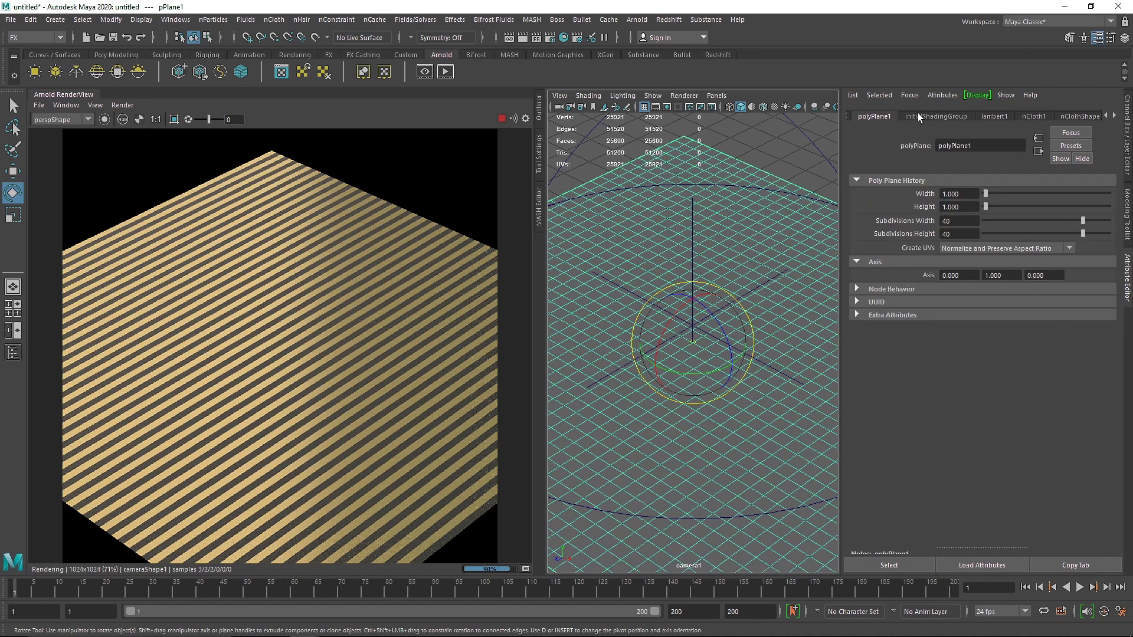
pyautogui.scroll(1, 918, 114)
pyautogui.click(505, 119)
pyautogui.scroll(-11, 878, 112)
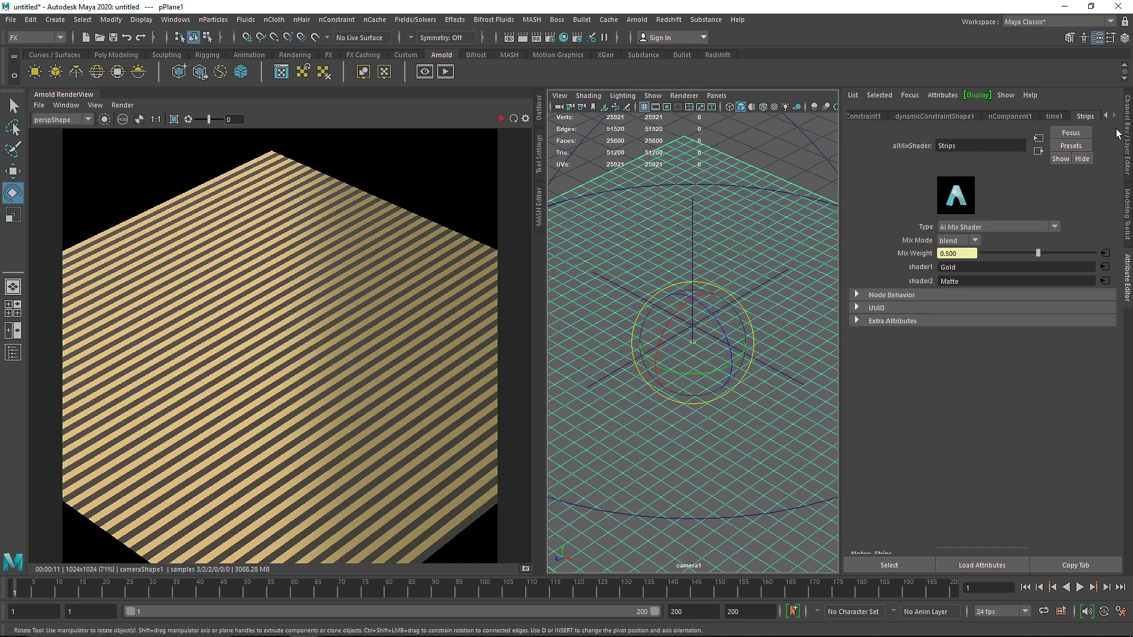
# Open the Gold shader, replace its settings with the Jade preset and restart the Arnold render.
pyautogui.click(1105, 267)
pyautogui.click(1071, 145)
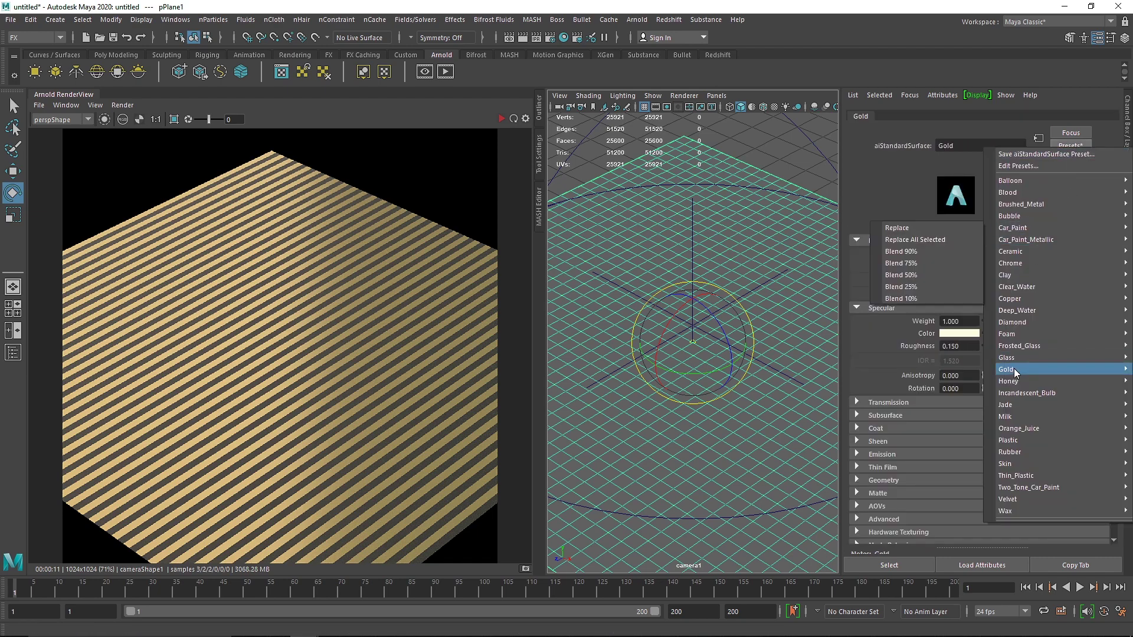
pyautogui.click(955, 405)
pyautogui.click(499, 119)
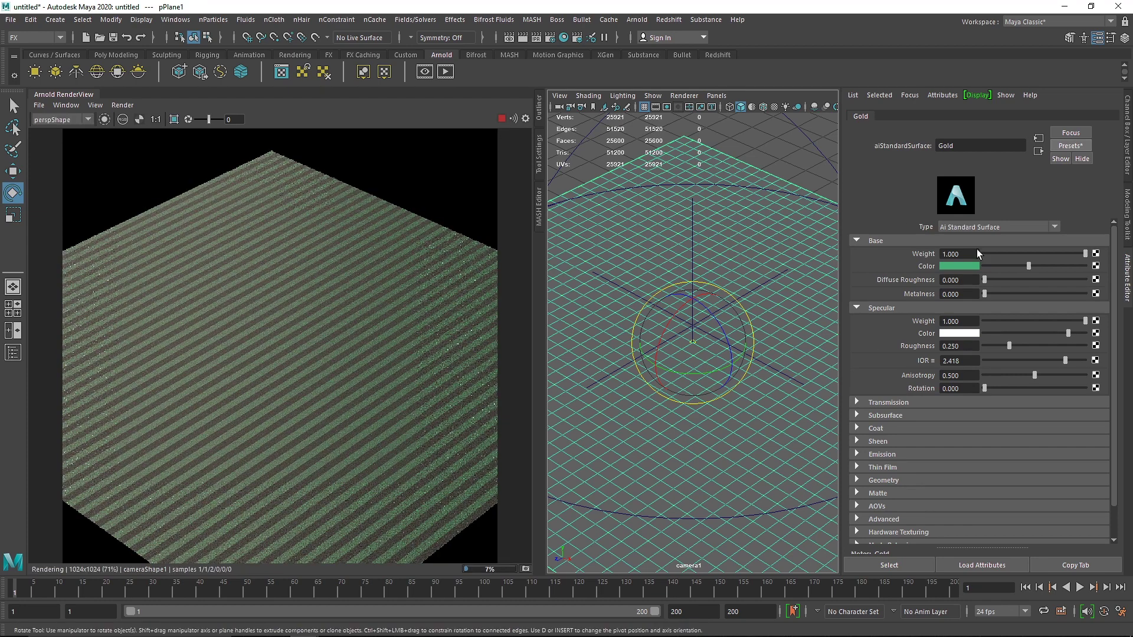
# Open the Matte shader through the Strips material and replace its settings with the Copper preset.
pyautogui.click(1039, 150)
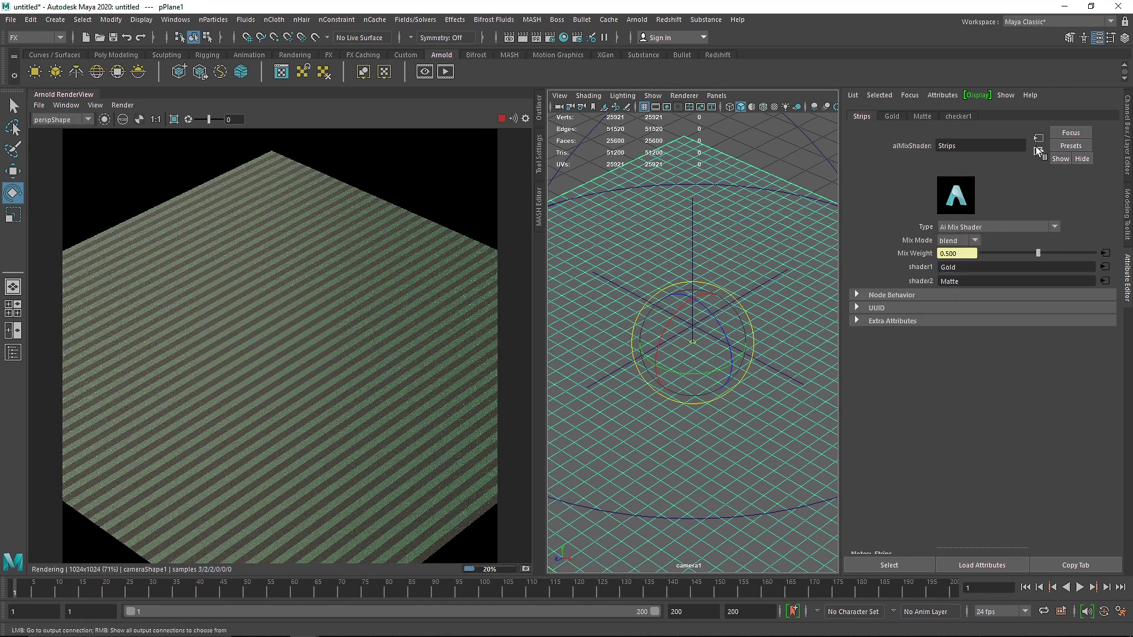
pyautogui.click(922, 116)
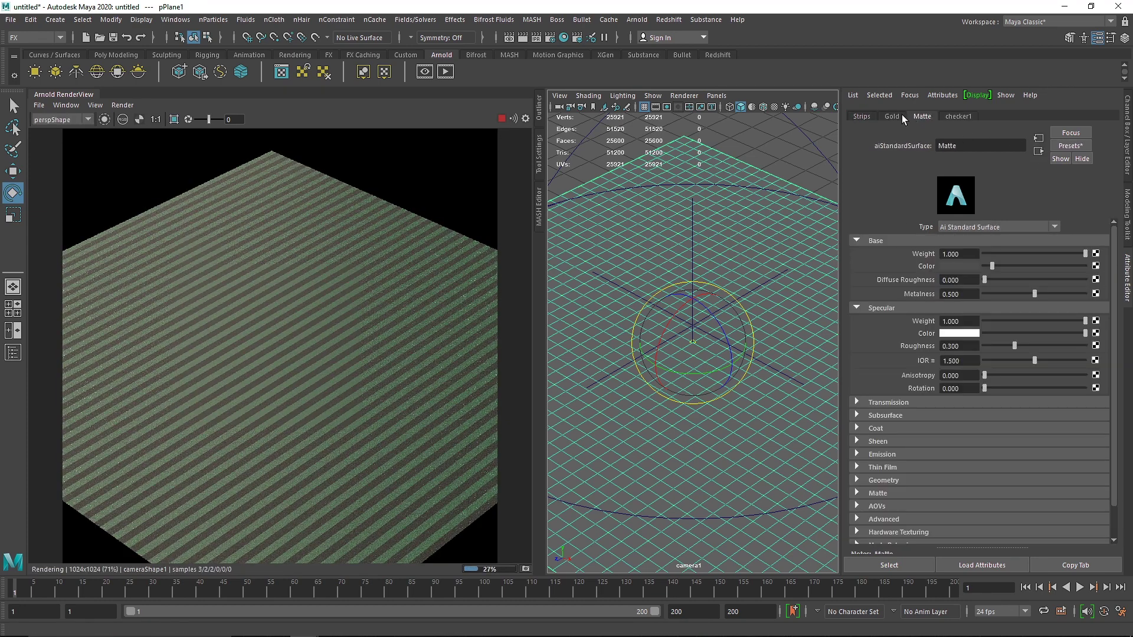
pyautogui.click(1070, 145)
pyautogui.moveTo(1014, 298)
pyautogui.click(897, 299)
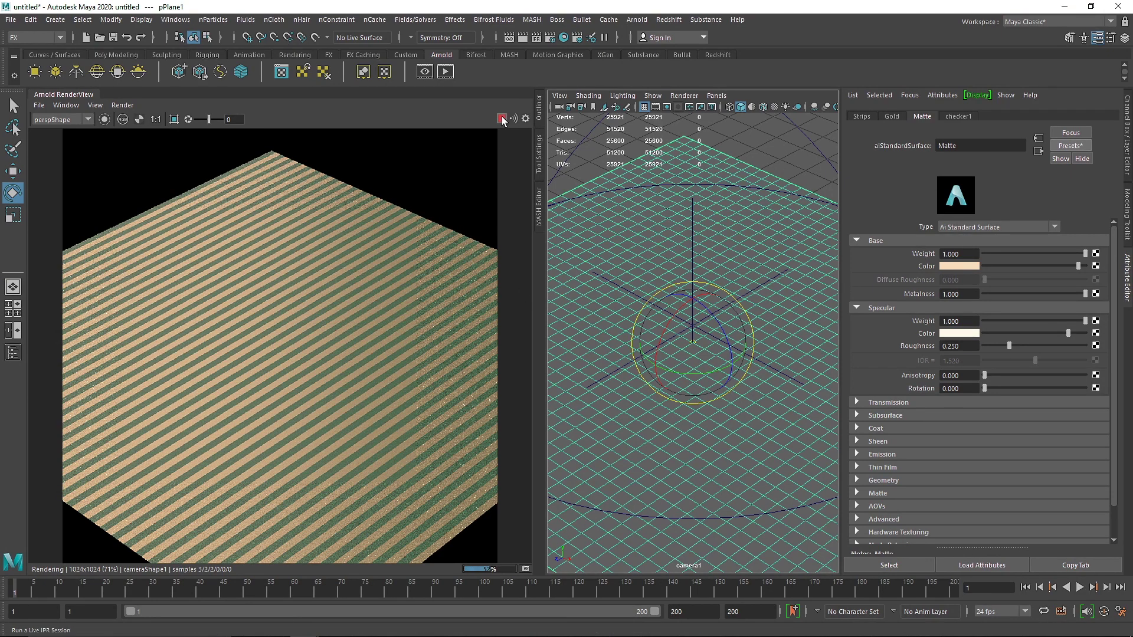
# Replace the Matte shader's settings with the Balloon preset.
pyautogui.click(1064, 146)
pyautogui.moveTo(1023, 187)
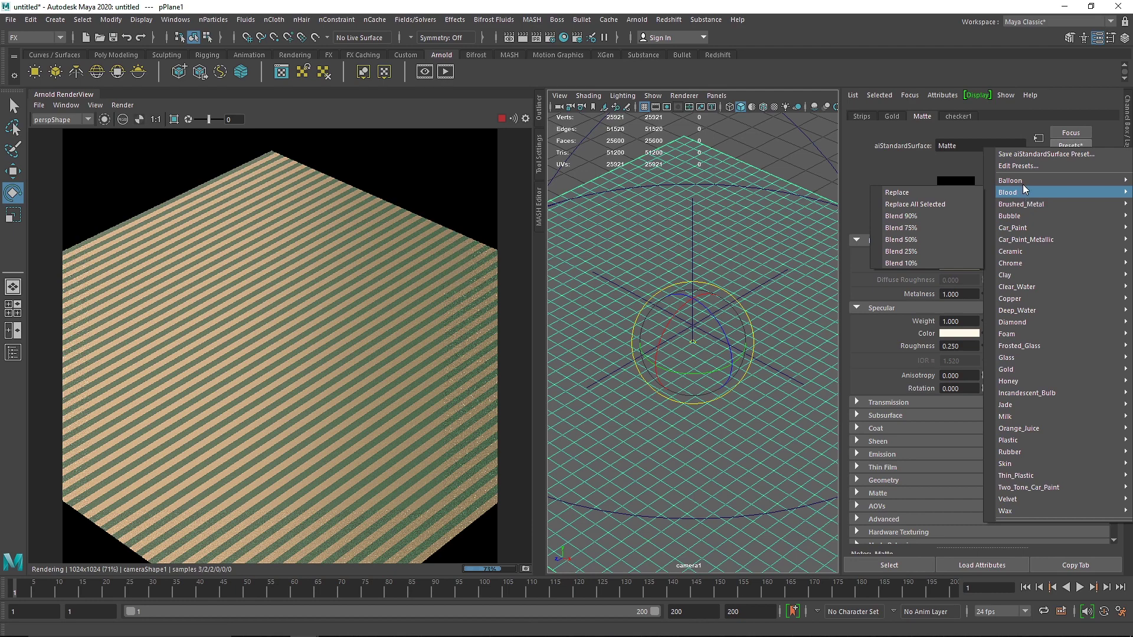
pyautogui.click(954, 178)
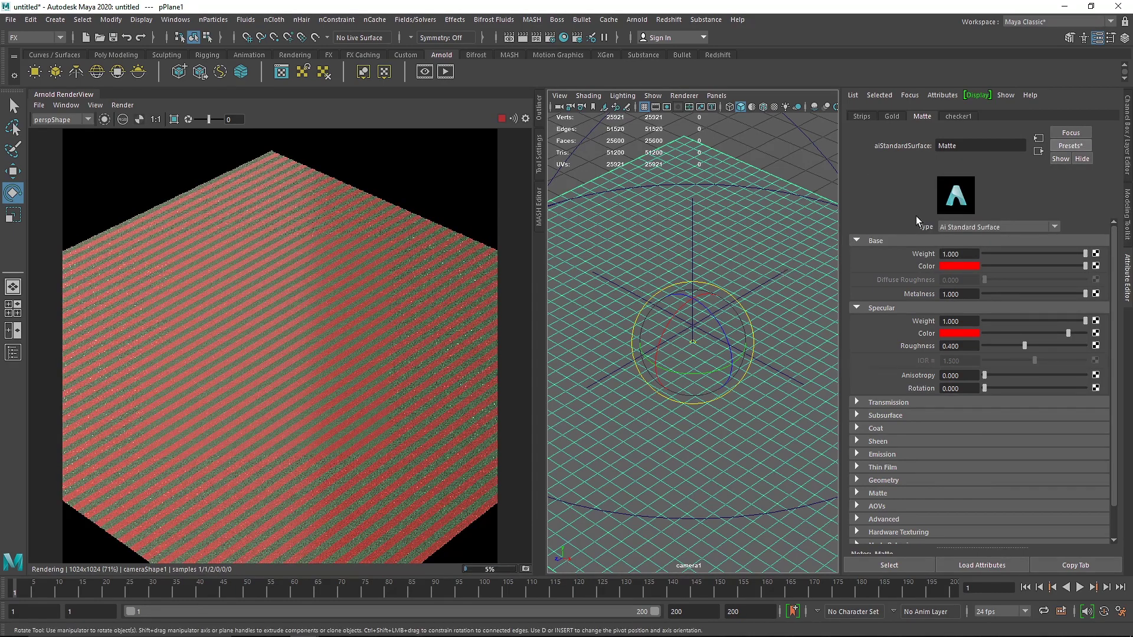
# Replace the Gold shader's settings with the Brushed_Metal preset.
pyautogui.click(881, 116)
pyautogui.click(1065, 147)
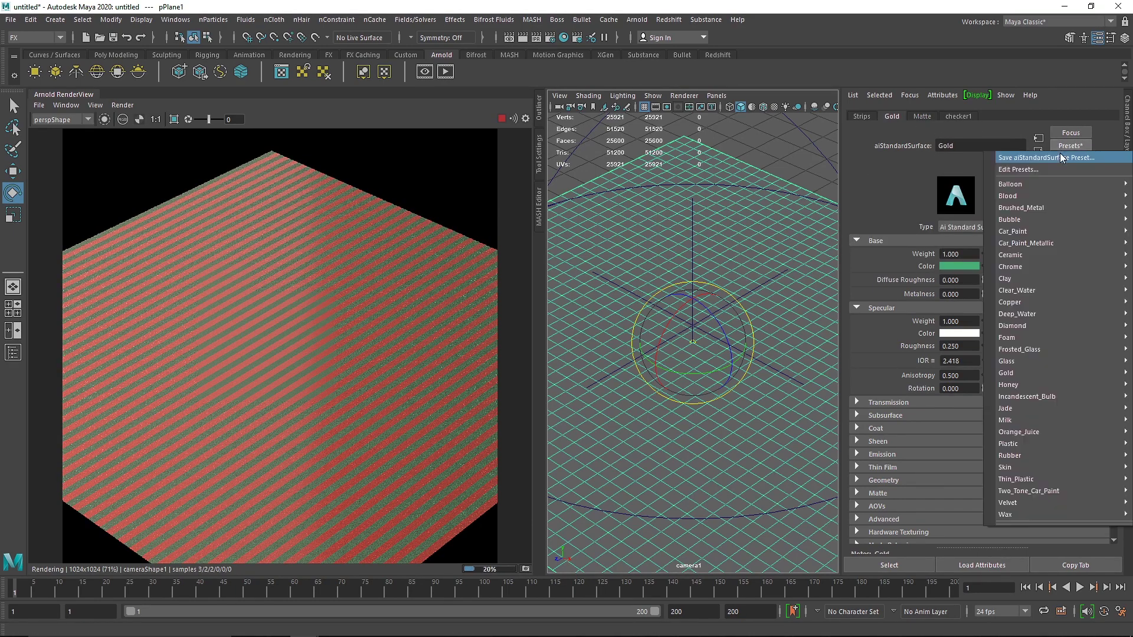
pyautogui.moveTo(1016, 224)
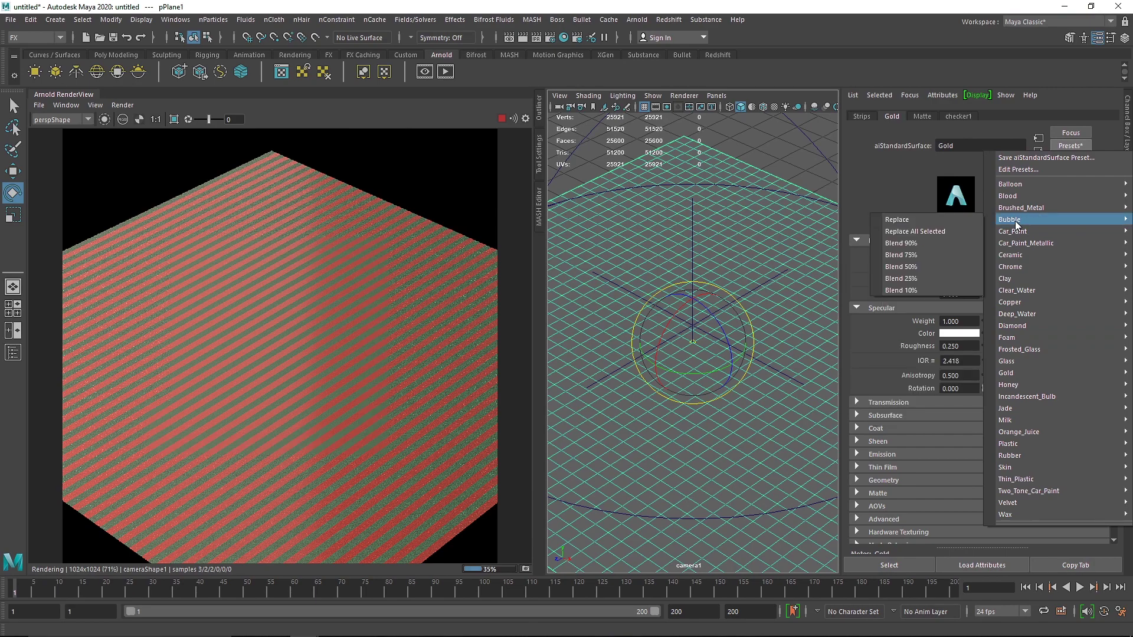
pyautogui.moveTo(994, 205)
pyautogui.click(898, 208)
# Stop the render, play the cloth simulation to frame 57 and render the gathered fabric close up through camera1.
pyautogui.moveTo(691, 378)
pyautogui.keyDown('alt'); pyautogui.mouseDown()
pyautogui.moveTo(724, 398)
pyautogui.moveTo(681, 391)
pyautogui.moveTo(614, 295)
pyautogui.mouseUp(); pyautogui.keyUp('alt')
pyautogui.click(503, 119)
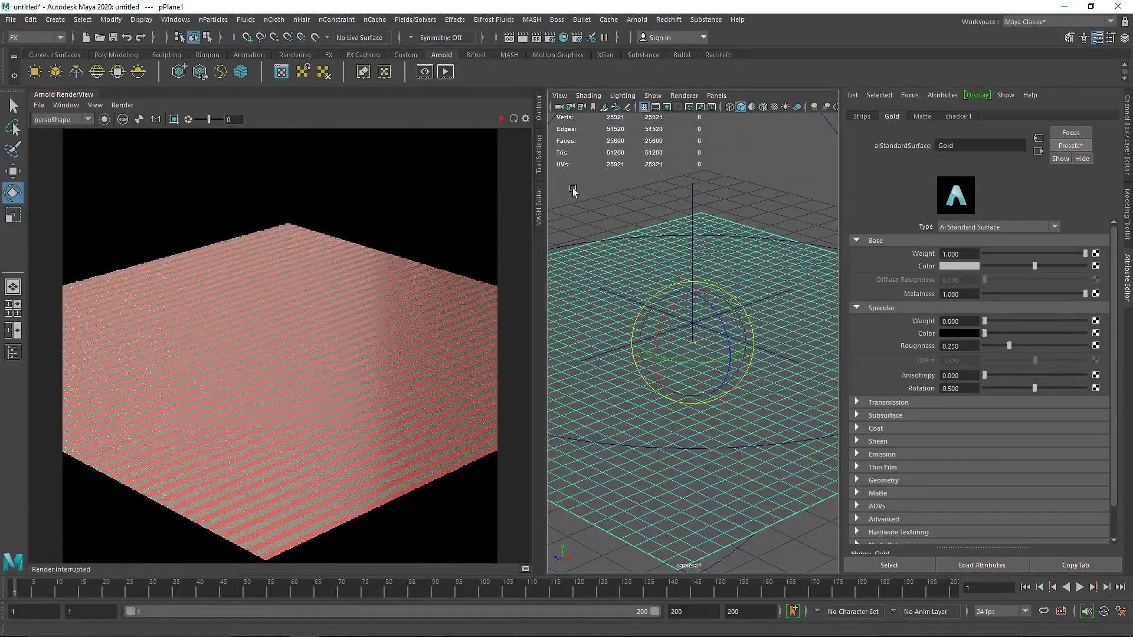
pyautogui.click(1079, 588)
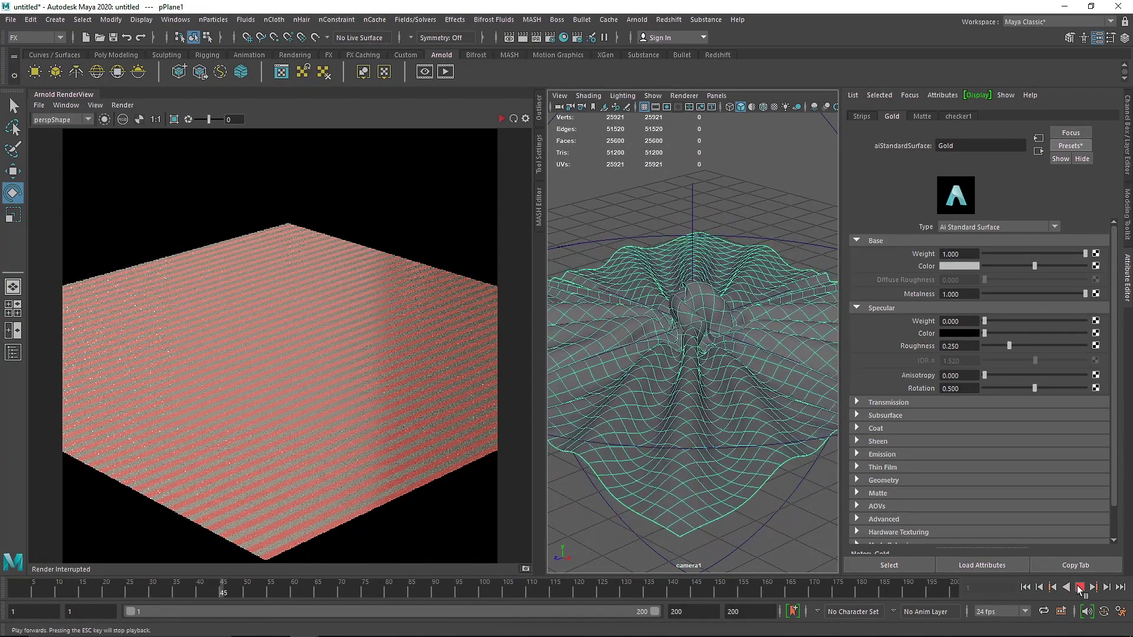
pyautogui.press('Escape')
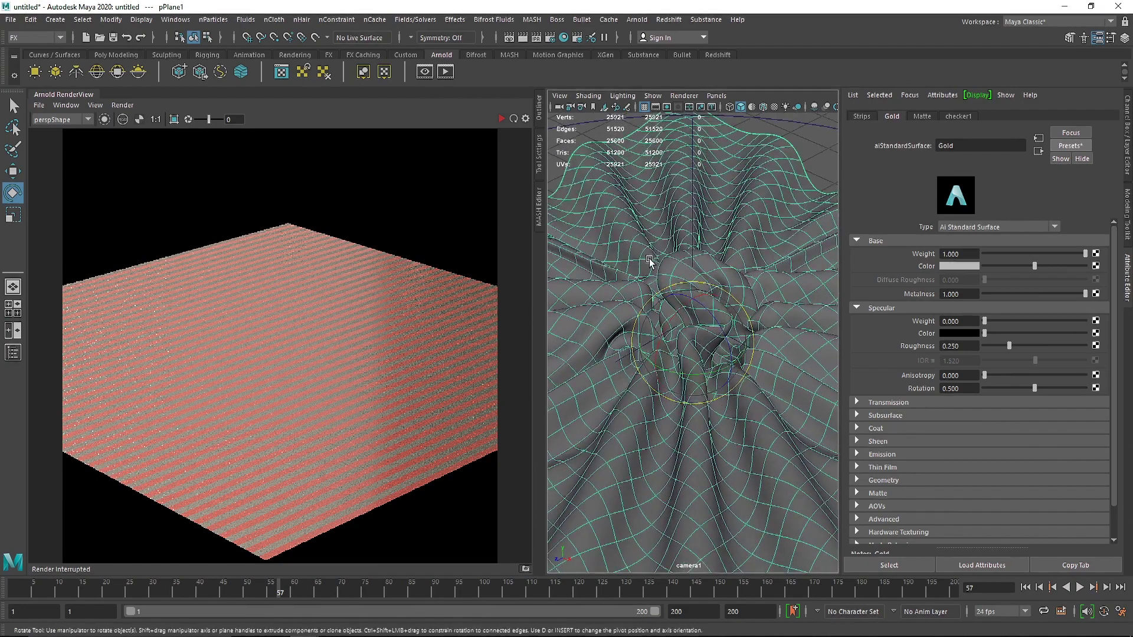
pyautogui.click(503, 118)
pyautogui.keyDown('alt'); pyautogui.moveTo(743, 300); pyautogui.dragTo(698, 293); pyautogui.keyUp('alt')
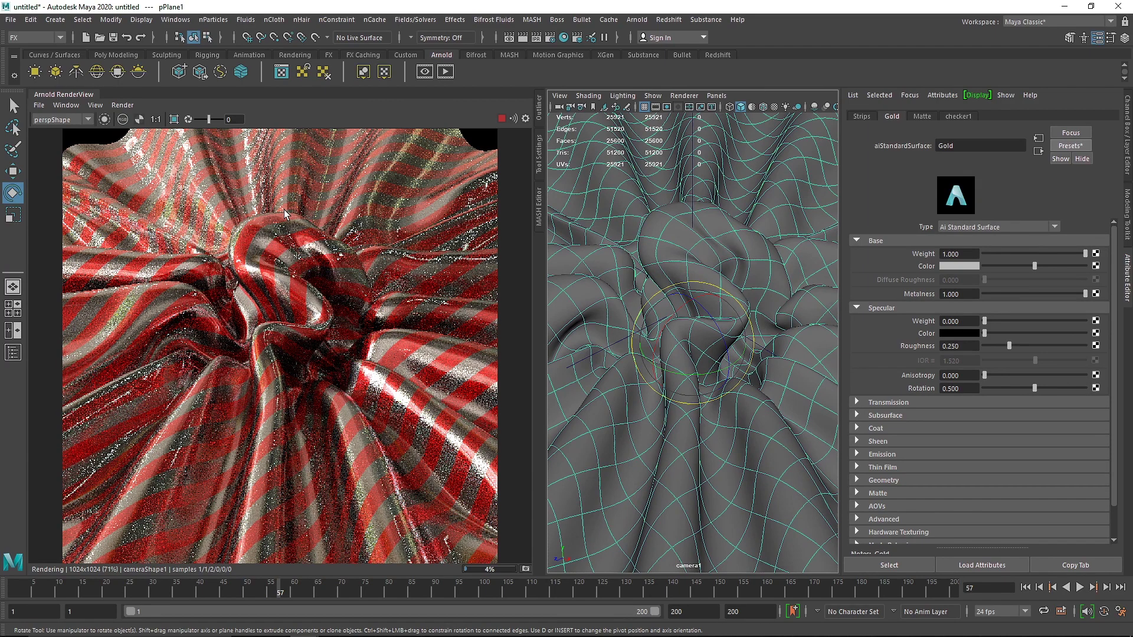
# Open the Hypershade and preview the Matte, Strips and Gold nodes of the stripe material.
pyautogui.rightClick(76, 97)
pyautogui.click(101, 148)
pyautogui.click(563, 37)
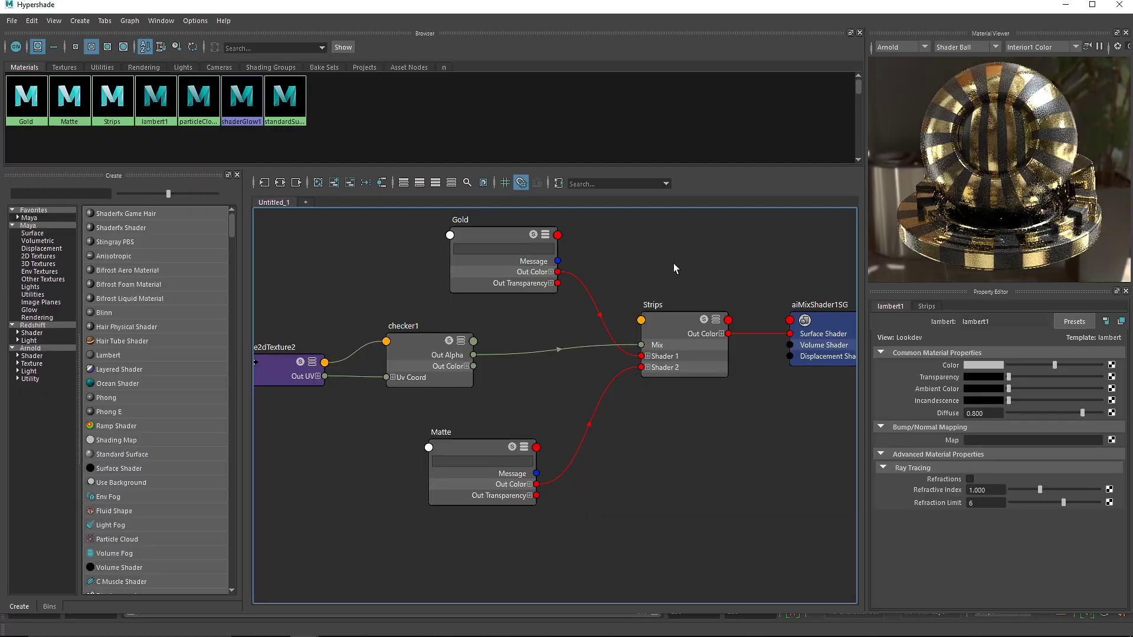
pyautogui.moveTo(548, 402); pyautogui.dragTo(603, 417, button='middle')
pyautogui.click(536, 466)
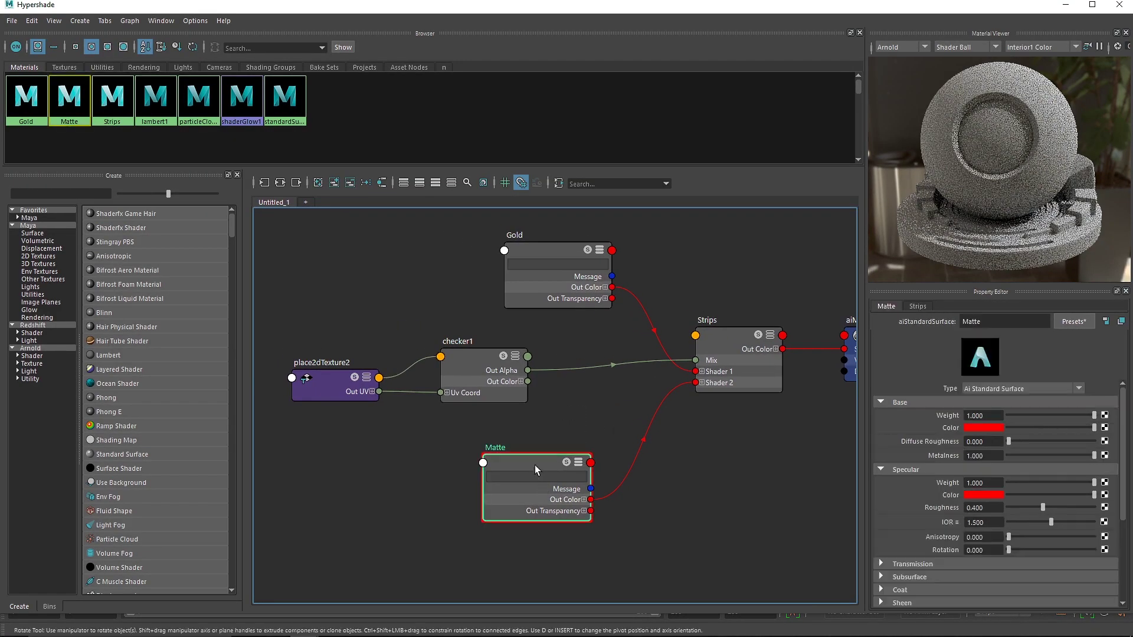
pyautogui.click(728, 348)
pyautogui.click(551, 265)
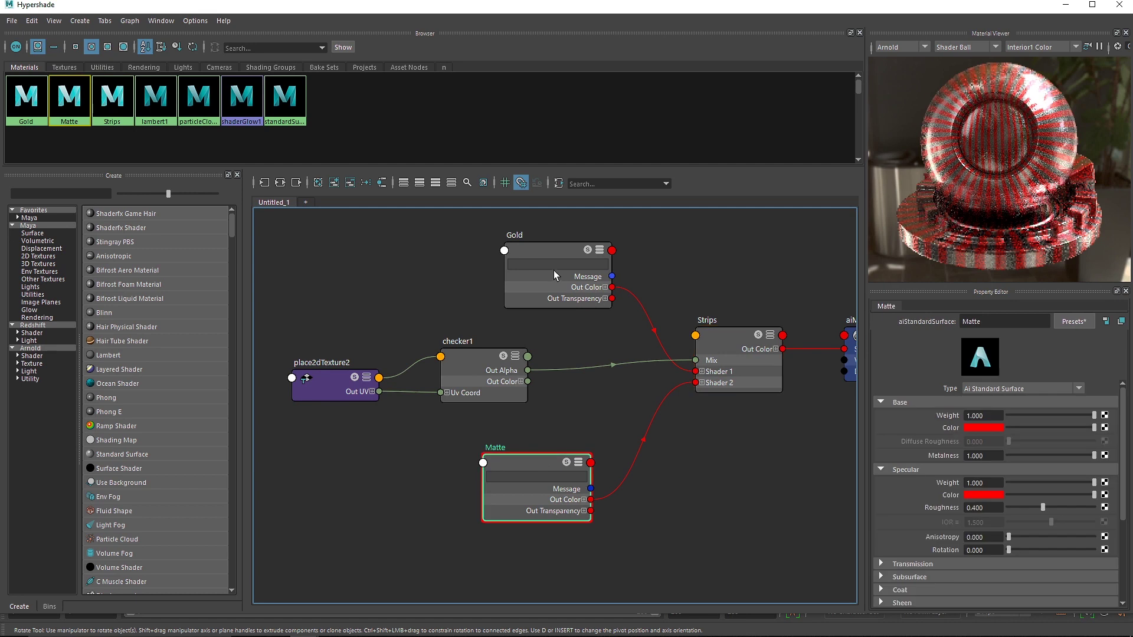
pyautogui.click(547, 251)
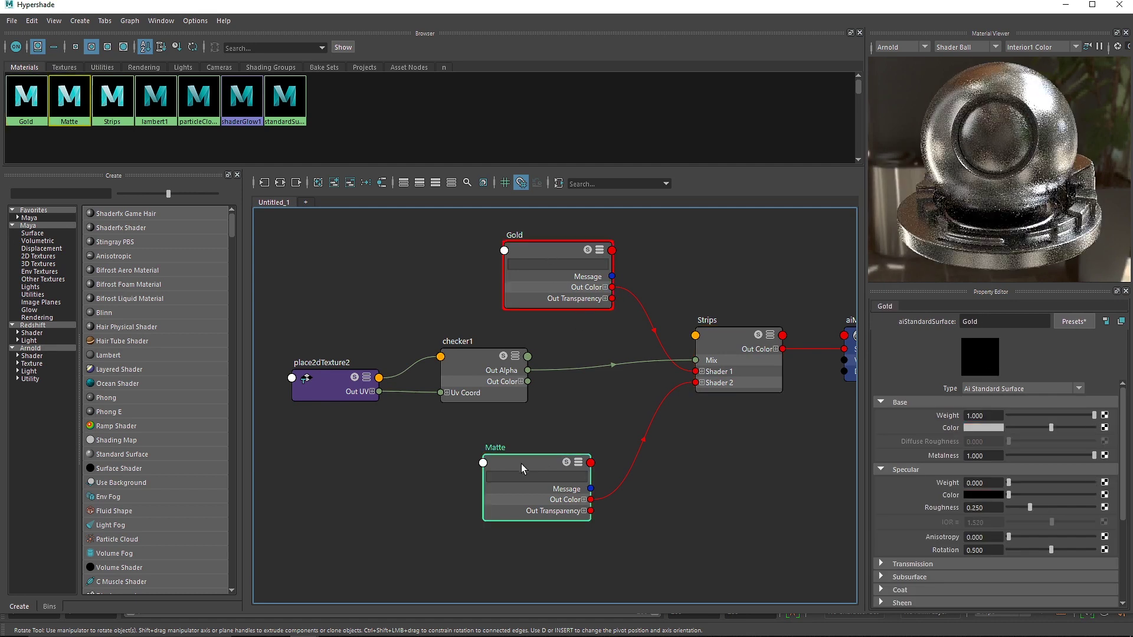
# Expand the Matte node to show its input attributes and create a Bulge texture node.
pyautogui.moveTo(520, 462); pyautogui.dragTo(562, 483)
pyautogui.click(450, 183)
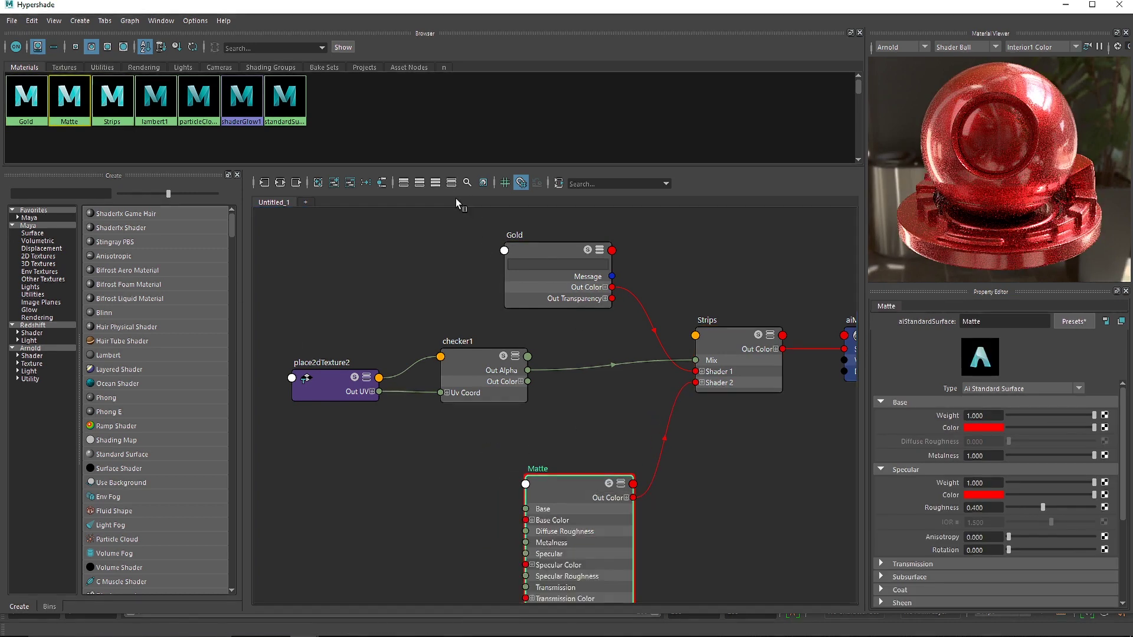
pyautogui.click(44, 225)
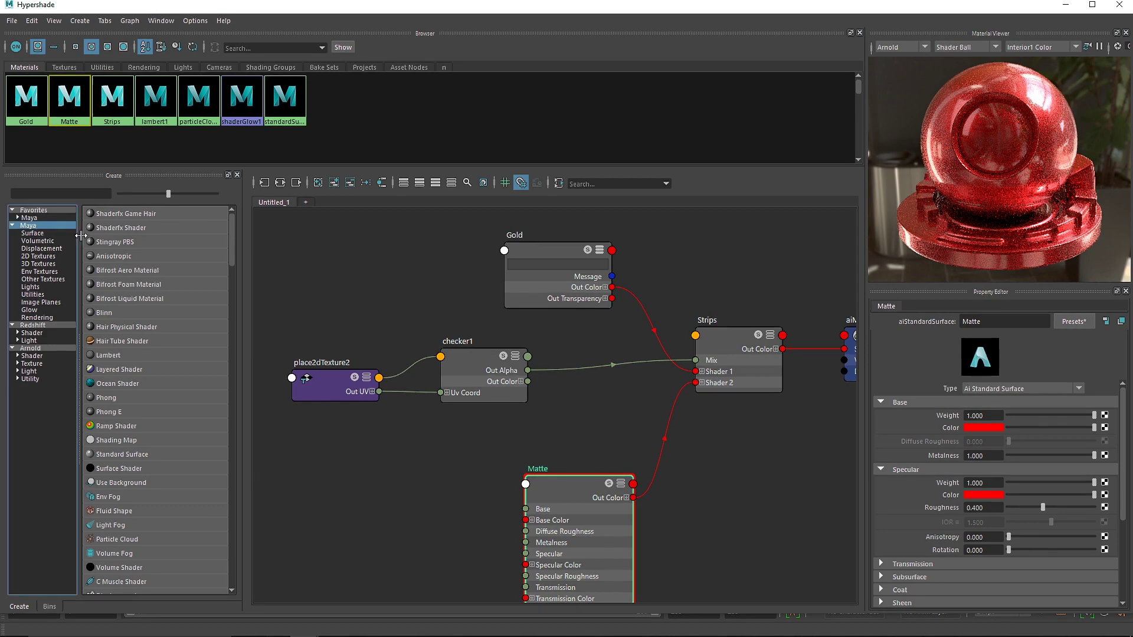
pyautogui.scroll(-4, 146, 416)
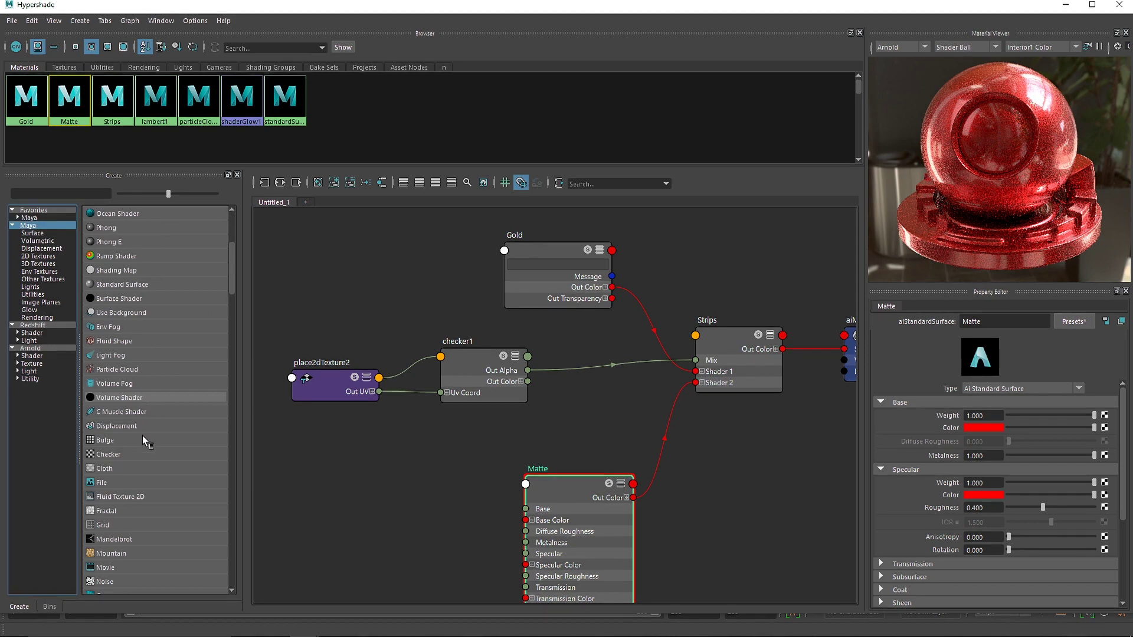
pyautogui.click(108, 439)
# Move the bulge1 and place2dTexture3 nodes into free space beside the expanded Matte node.
pyautogui.keyDown('alt'); pyautogui.moveTo(544, 460); pyautogui.dragTo(623, 365, button='middle'); pyautogui.keyUp('alt')
pyautogui.moveTo(348, 381); pyautogui.dragTo(449, 426)
pyautogui.moveTo(332, 339); pyautogui.dragTo(512, 438)
pyautogui.moveTo(524, 405); pyautogui.dragTo(427, 514)
pyautogui.keyDown('alt'); pyautogui.moveTo(568, 488); pyautogui.dragTo(596, 380, button='middle'); pyautogui.keyUp('alt')
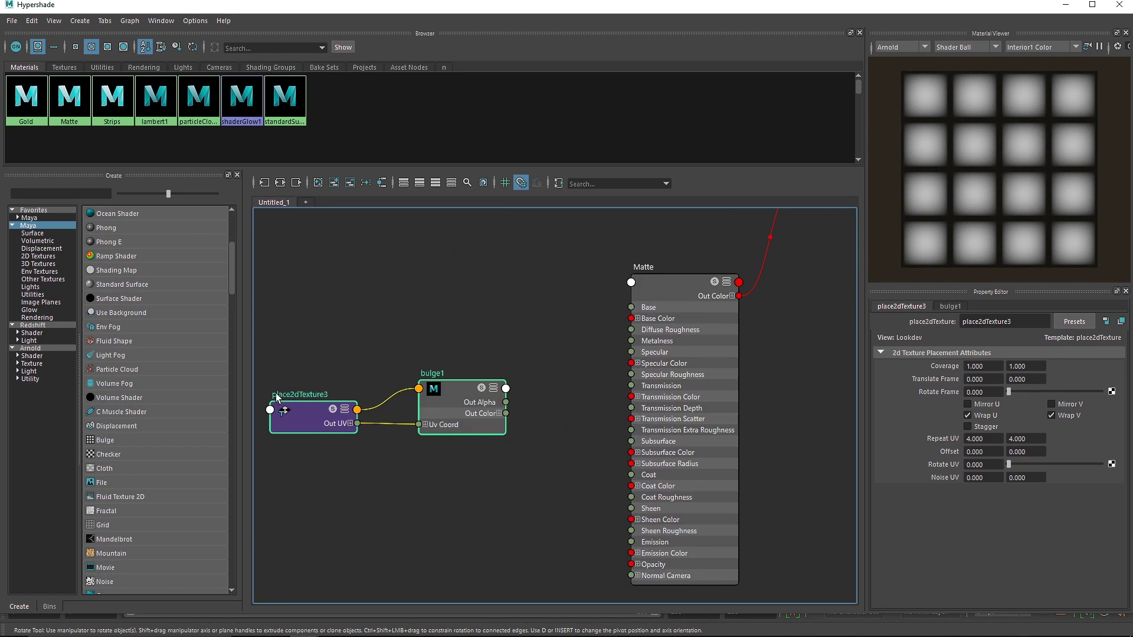
pyautogui.moveTo(340, 365); pyautogui.dragTo(450, 422)
pyautogui.moveTo(450, 422); pyautogui.dragTo(419, 418)
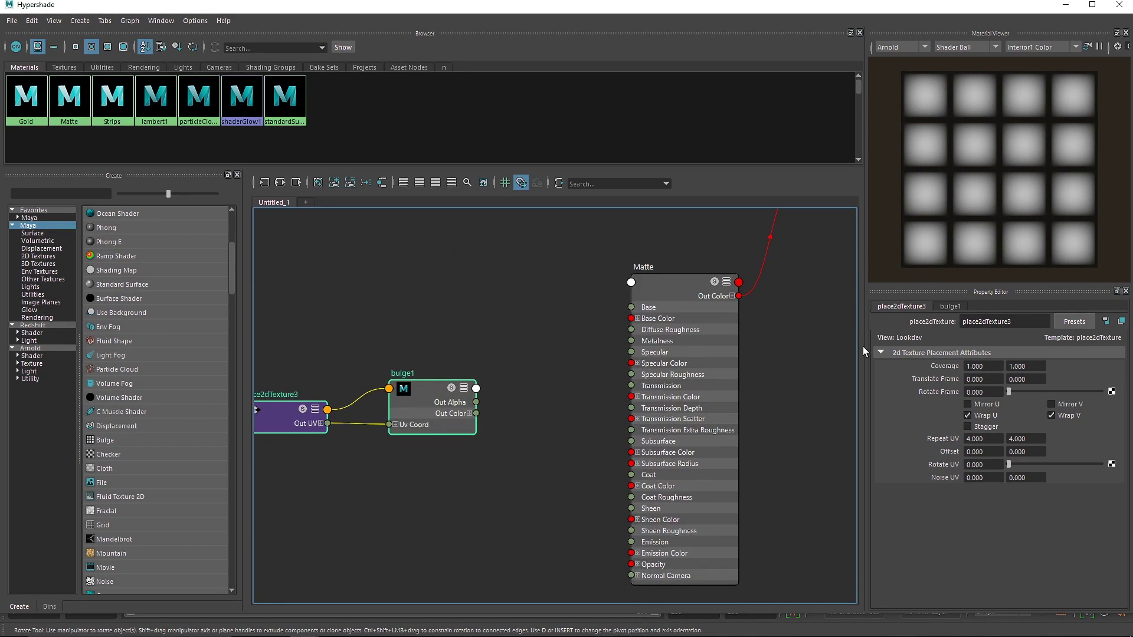
# Set the bulge1 texture's U Width and V Width to 0.2.
pyautogui.click(434, 413)
pyautogui.moveTo(1017, 399); pyautogui.dragTo(1027, 397)
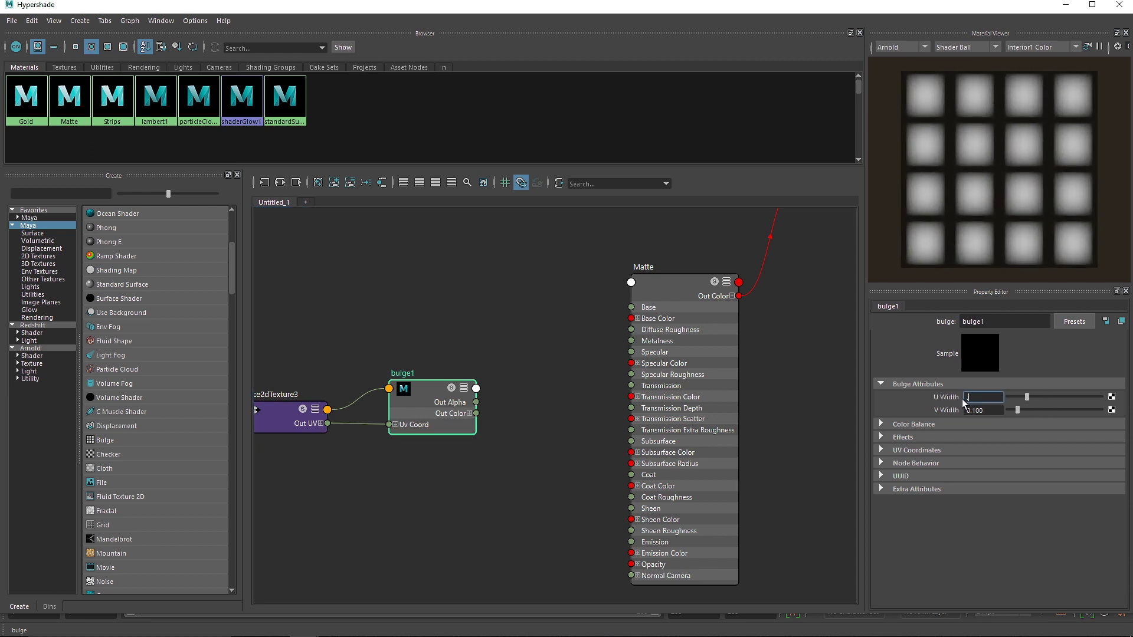
pyautogui.press('Tab')
pyautogui.write('.2')
pyautogui.press('Tab')
# Select bulge1 with its placement node and shift both farther from Matte to make room between them.
pyautogui.click(405, 483)
pyautogui.moveTo(316, 327); pyautogui.dragTo(485, 447)
pyautogui.keyDown('alt'); pyautogui.moveTo(521, 451); pyautogui.dragTo(531, 450, button='middle'); pyautogui.keyUp('alt')
pyautogui.keyDown('alt'); pyautogui.moveTo(622, 427); pyautogui.dragTo(688, 409, button='middle'); pyautogui.keyUp('alt')
pyautogui.scroll(2, 688, 410)
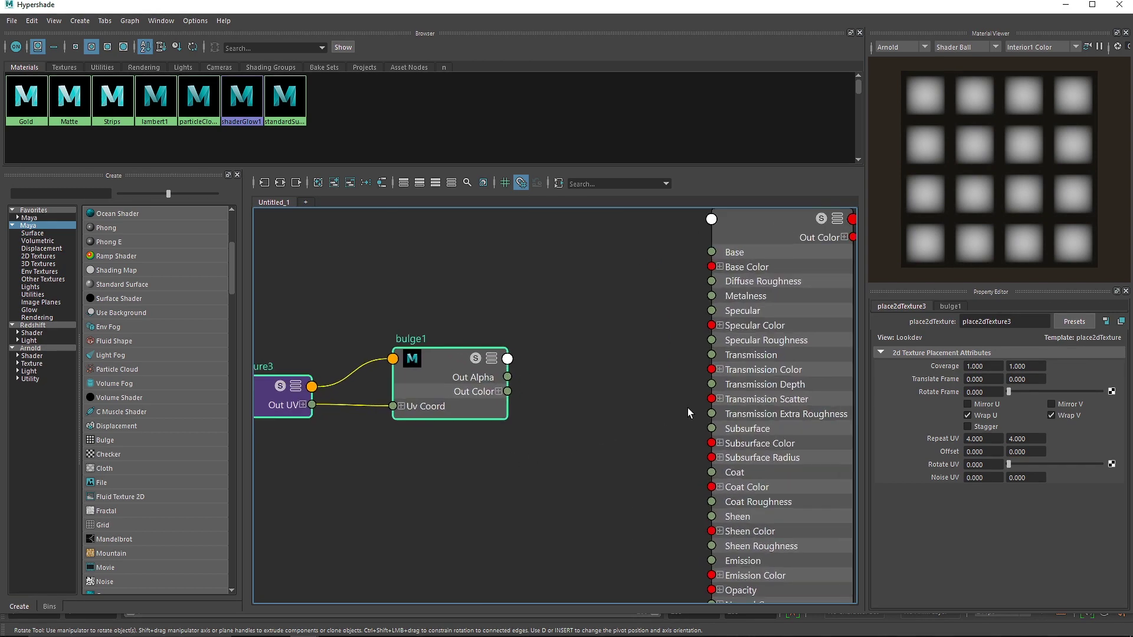
pyautogui.moveTo(433, 362); pyautogui.dragTo(383, 362)
# Create an aiColorCorrect node between bulge1 and Matte and connect bulge1's Out Color to its Input.
pyautogui.click(50, 195)
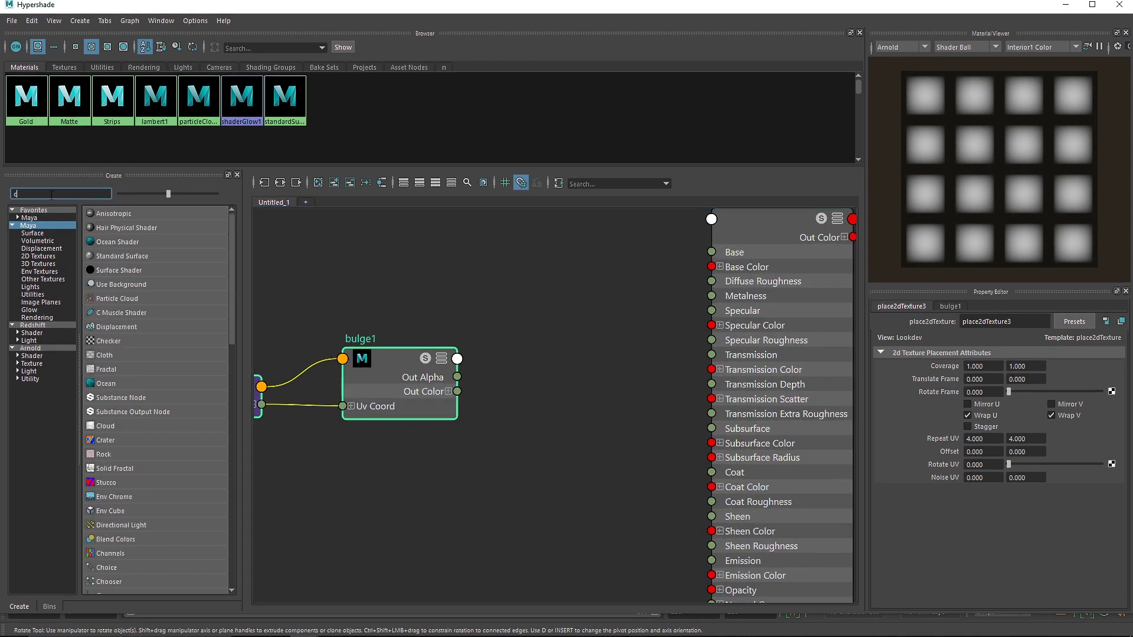
pyautogui.write('colo')
pyautogui.click(31, 348)
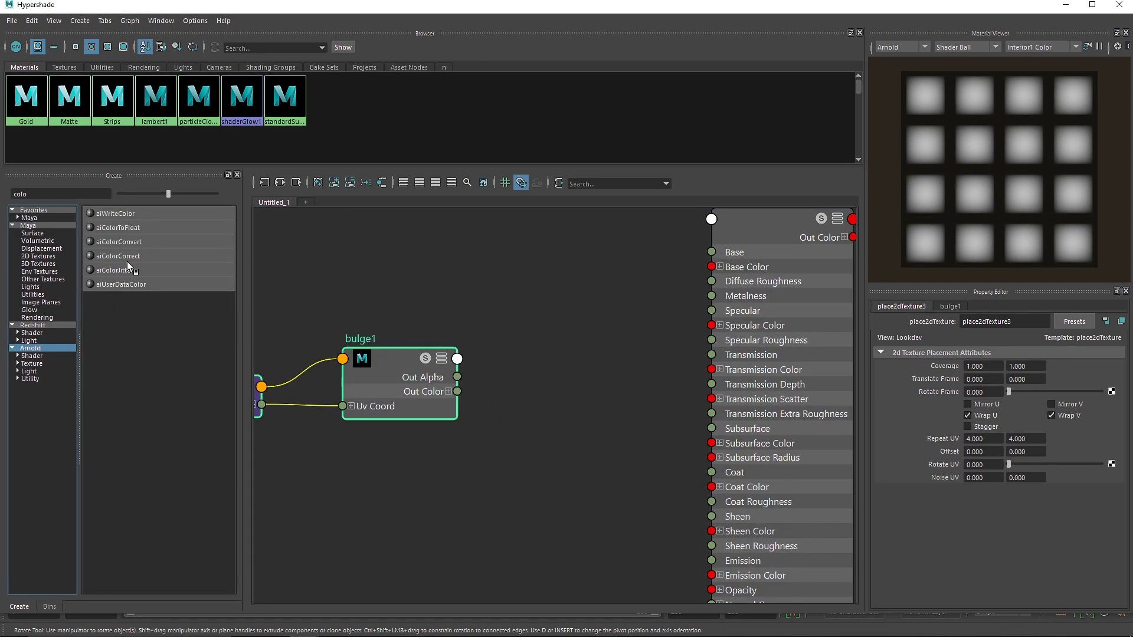
pyautogui.moveTo(130, 257); pyautogui.dragTo(560, 330)
pyautogui.moveTo(458, 391); pyautogui.dragTo(547, 430)
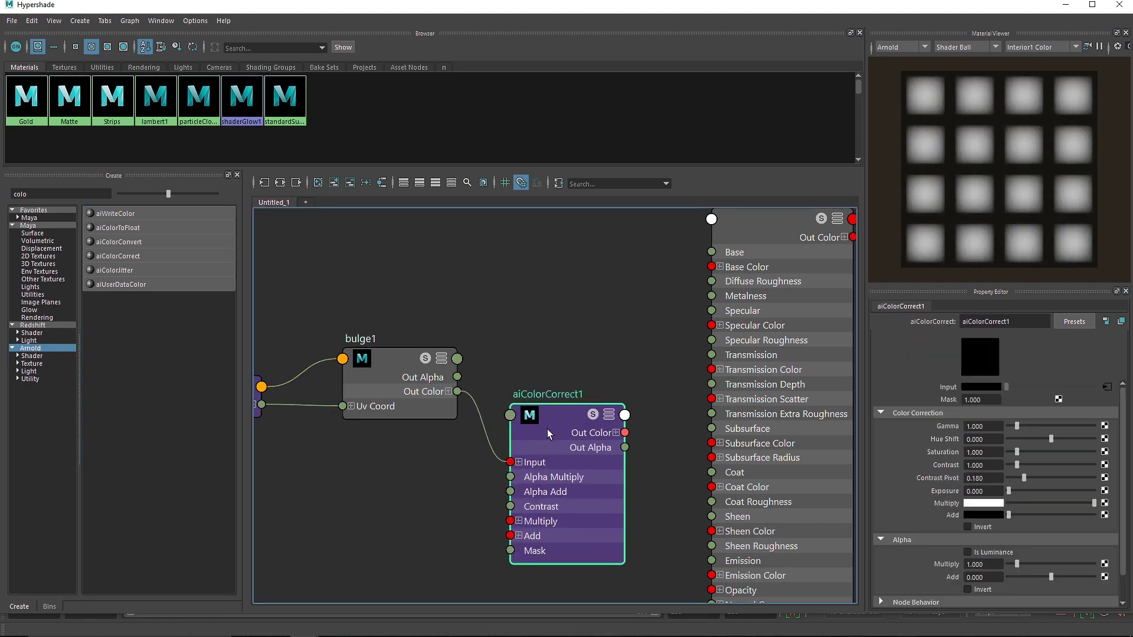
# Adjust aiColorCorrect1's Gamma to about 0.21 and its Contrast to about 4.965.
pyautogui.doubleClick(983, 426)
pyautogui.write('2')
pyautogui.press('Return')
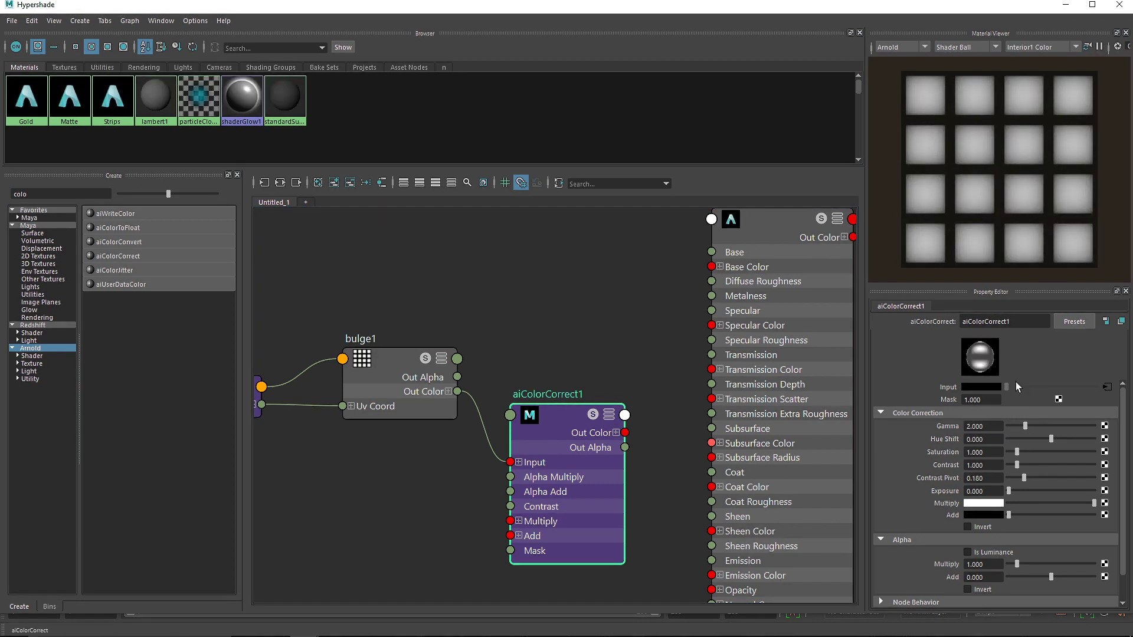
pyautogui.click(1029, 425)
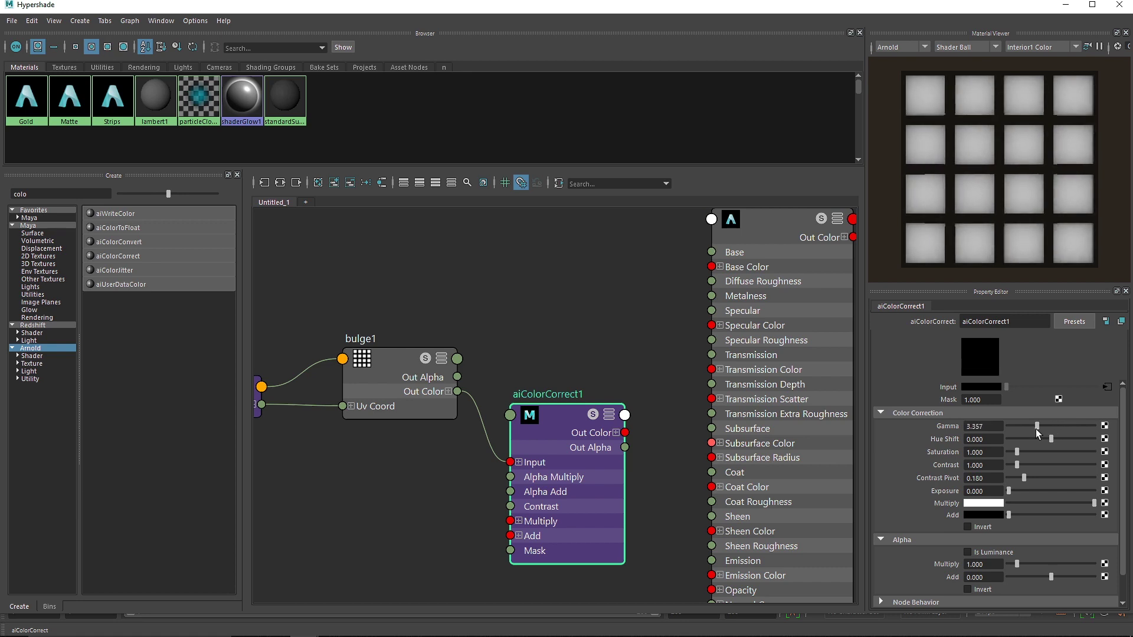
pyautogui.moveTo(1028, 430)
pyautogui.mouseDown()
pyautogui.moveTo(1025, 468)
pyautogui.moveTo(1053, 466)
pyautogui.moveTo(1023, 428)
pyautogui.moveTo(1011, 435)
pyautogui.mouseUp()
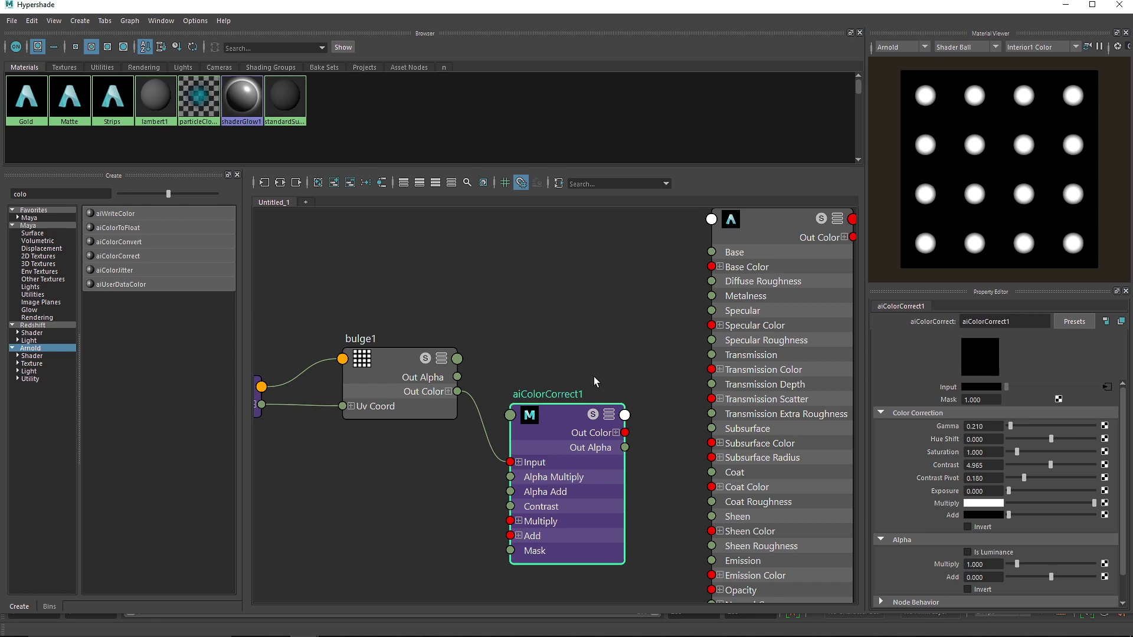
# Shift the bulge node chain farther from Matte, add an aiBump2d node and connect aiColorCorrect1's Out Alpha to its Bump Map.
pyautogui.scroll(-2, 594, 380)
pyautogui.moveTo(328, 299); pyautogui.dragTo(426, 422)
pyautogui.doubleClick(67, 194)
pyautogui.write('bump')
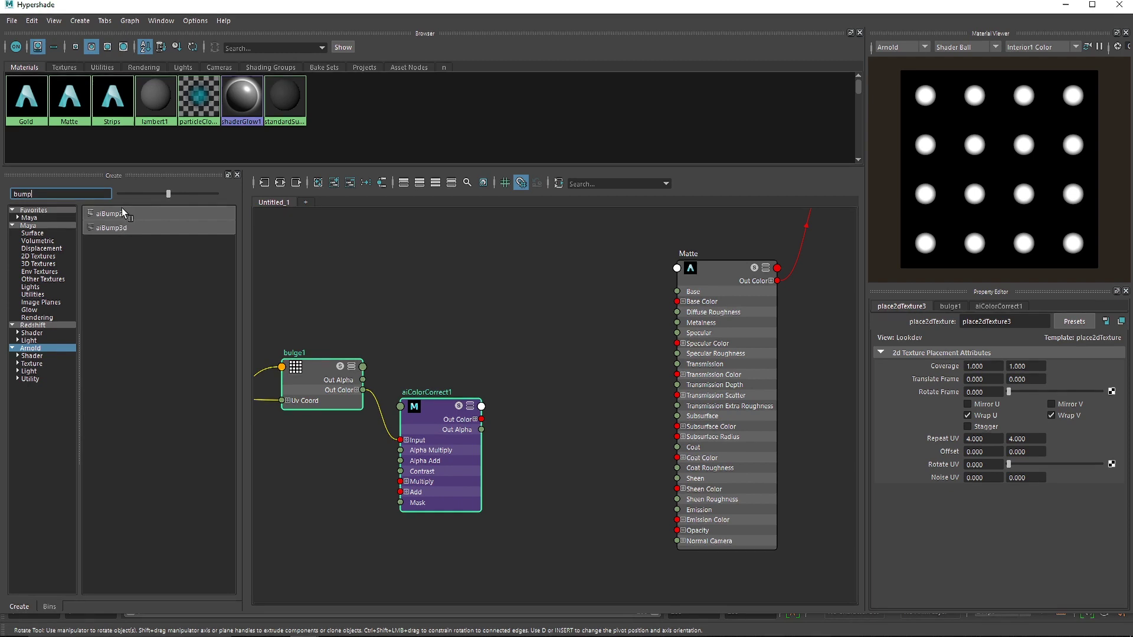
pyautogui.click(111, 214)
pyautogui.moveTo(590, 397); pyautogui.dragTo(579, 420)
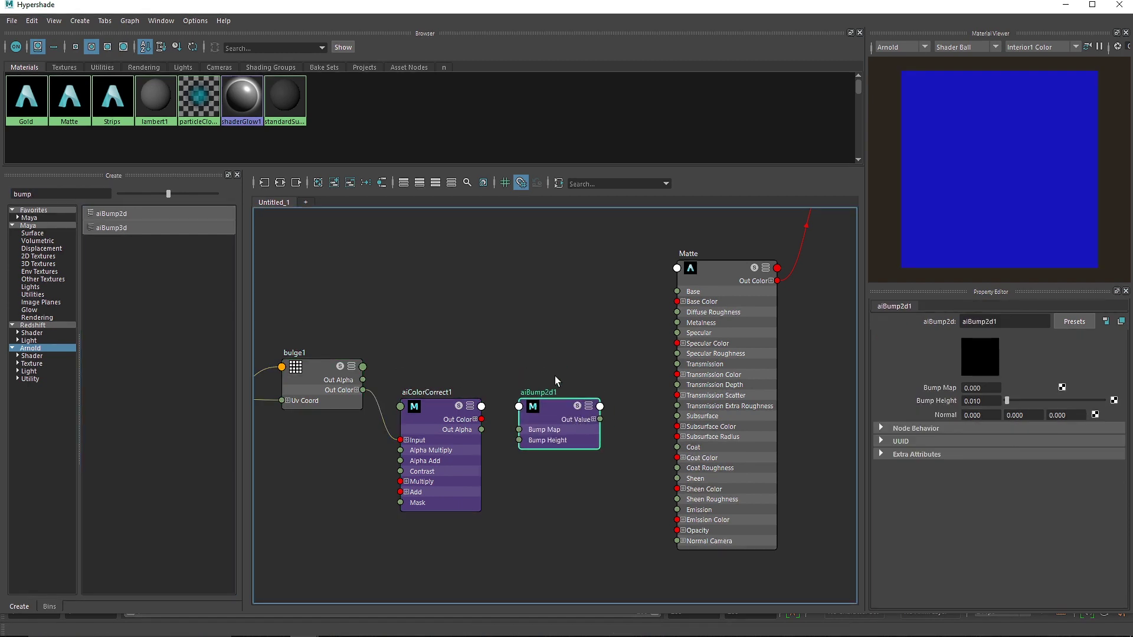
pyautogui.moveTo(527, 431); pyautogui.dragTo(526, 431)
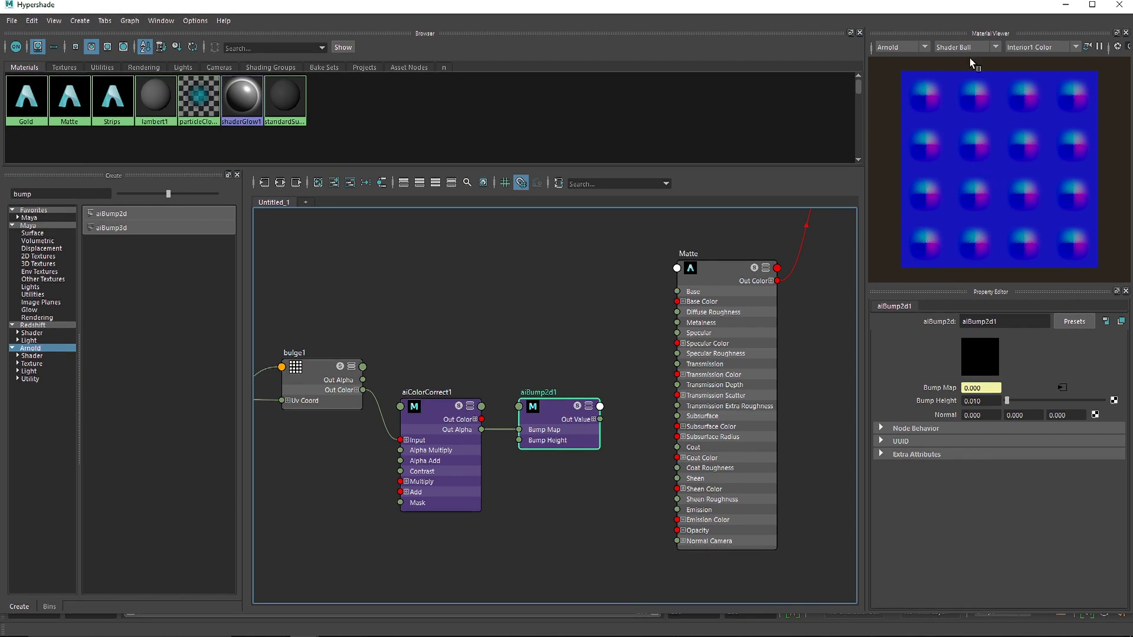
# Try a Bump Height of 0.1 on aiBump2d1, settling on 0.05.
pyautogui.doubleClick(981, 401)
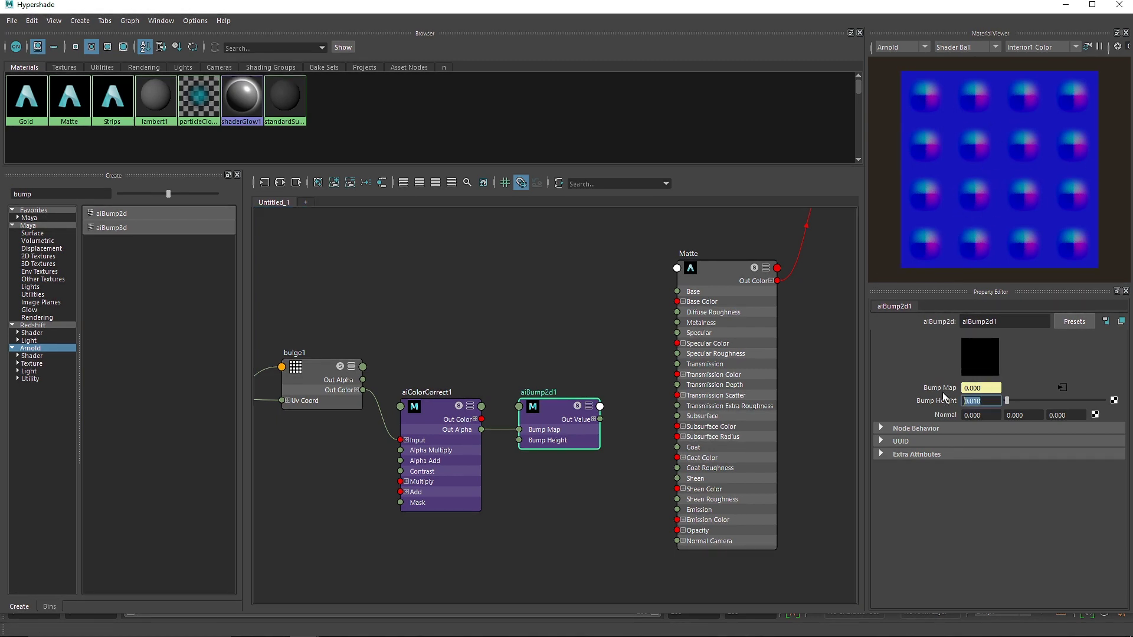
pyautogui.write('.1')
pyautogui.press('Return')
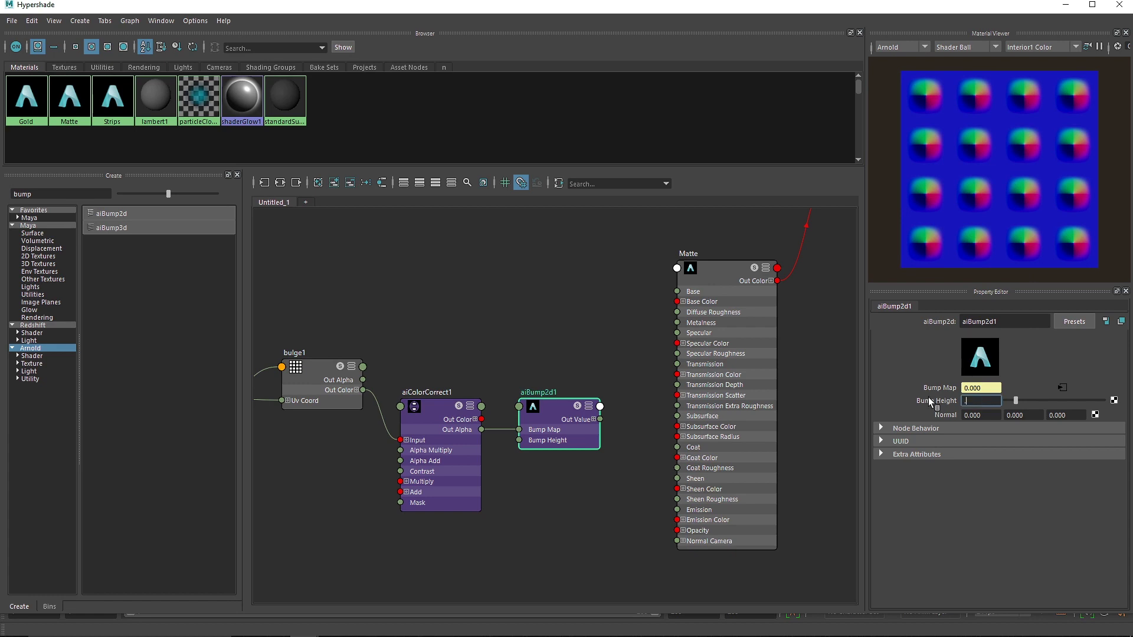
pyautogui.press('Return')
# Check the bulge1 and aiColorCorrect1 settings and remove the connection from aiColorCorrect1's Out Alpha to aiBump2d1's Bump Map.
pyautogui.moveTo(331, 307); pyautogui.dragTo(318, 380)
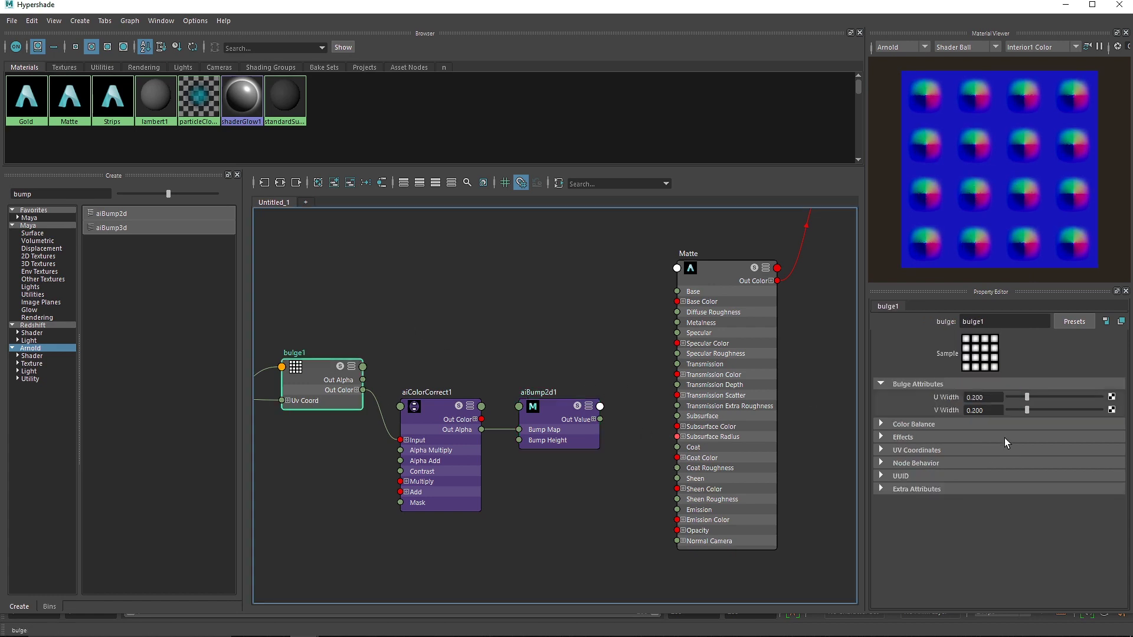
pyautogui.moveTo(434, 463); pyautogui.dragTo(435, 464)
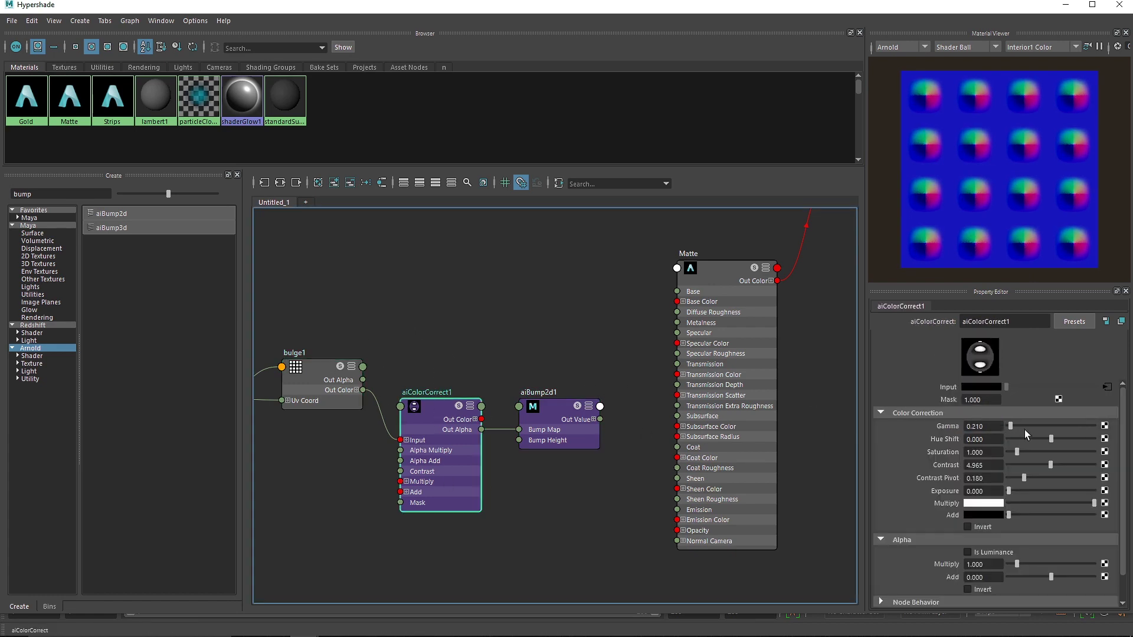
pyautogui.click(494, 430)
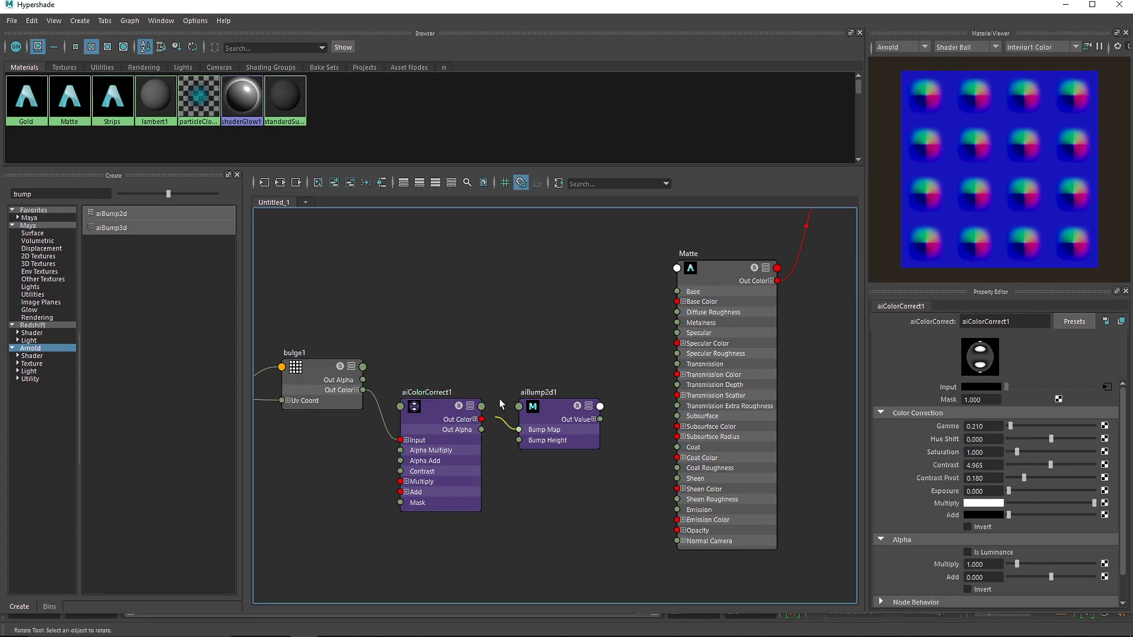
pyautogui.press('Delete')
# Set aiColorCorrect1's Gamma to about 0.629 and Contrast to about 2.517, and reconnect its Out Alpha to aiBump2d1's Bump Map.
pyautogui.moveTo(1043, 466); pyautogui.dragTo(1030, 466)
pyautogui.moveTo(1010, 426); pyautogui.dragTo(1013, 424)
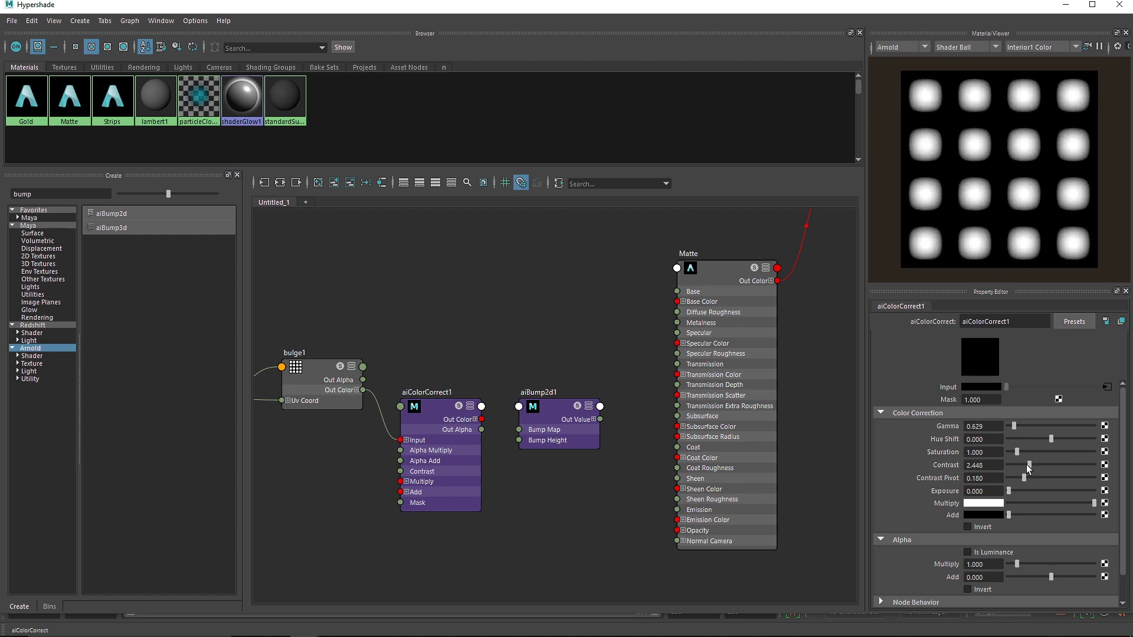
pyautogui.moveTo(482, 429); pyautogui.dragTo(500, 429)
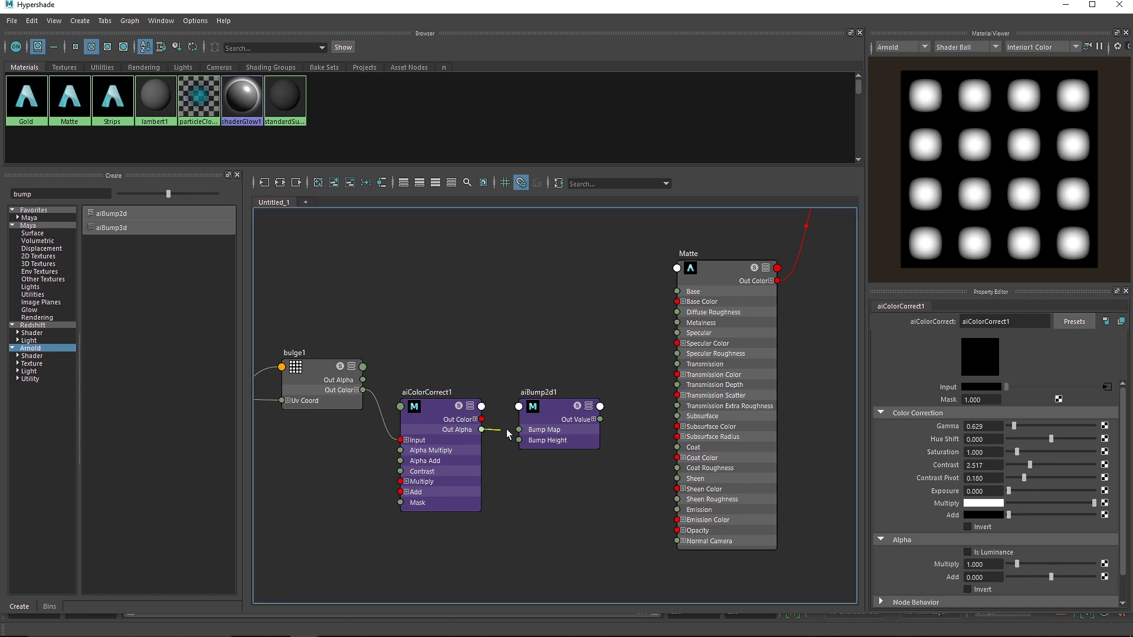
pyautogui.click(548, 411)
# Retune aiColorCorrect1 to a Gamma of about 0.14 and a Contrast of about 5.734.
pyautogui.click(437, 413)
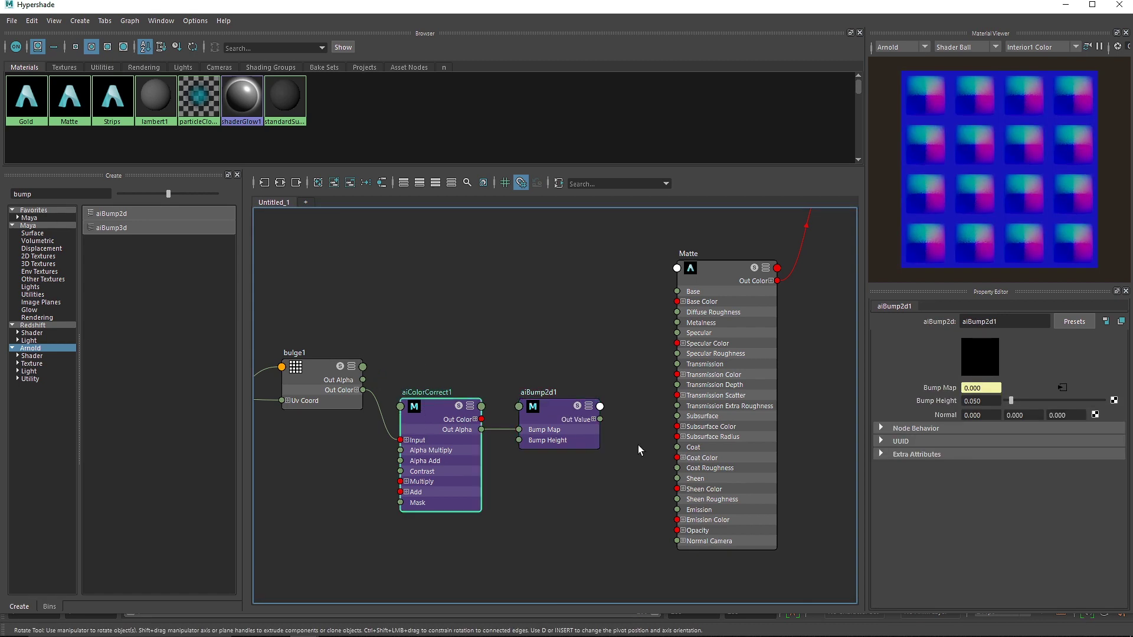
pyautogui.moveTo(1013, 426); pyautogui.dragTo(1010, 427)
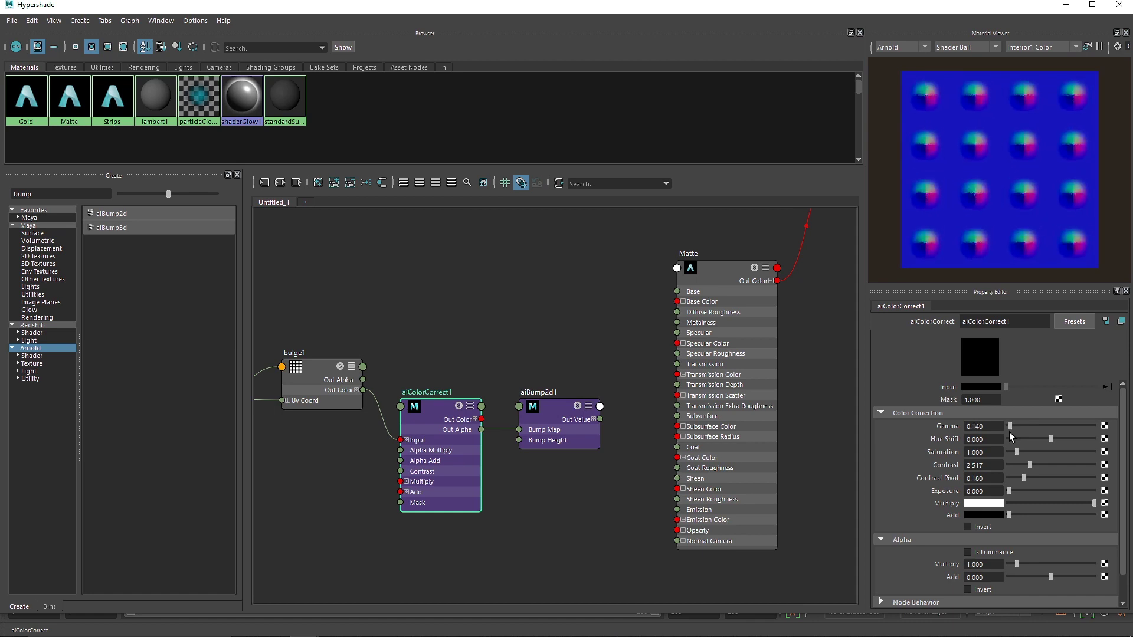
pyautogui.moveTo(1030, 466); pyautogui.dragTo(1045, 466)
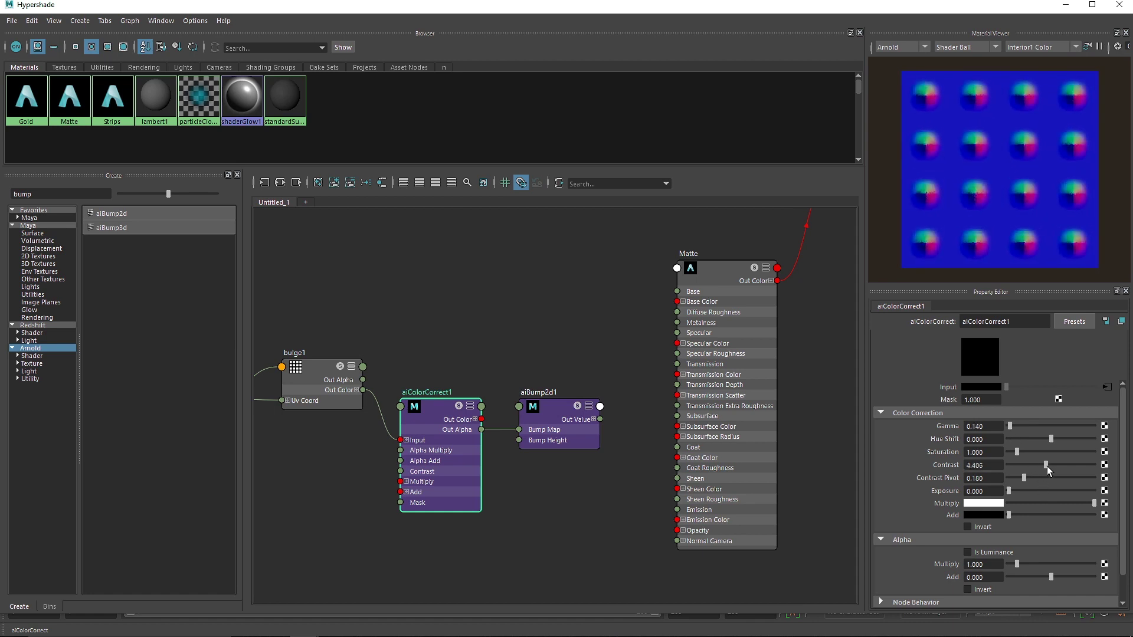
# Connect aiBump2d1's Out Value to Matte's Normal Camera and preview the Matte shader.
pyautogui.click(609, 322)
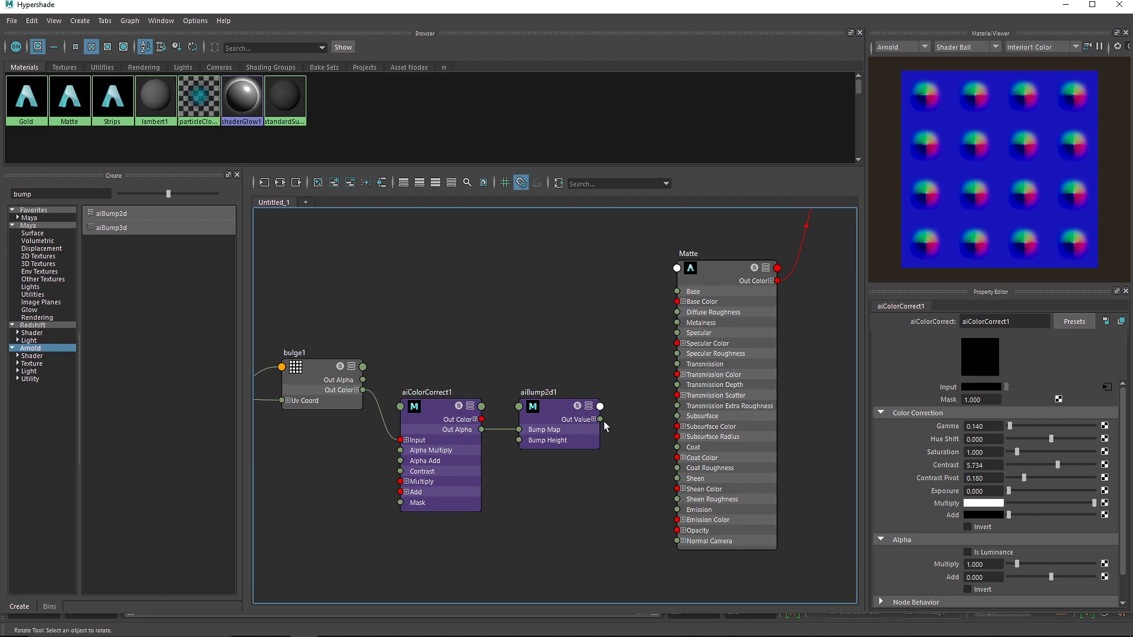
pyautogui.moveTo(620, 503); pyautogui.dragTo(677, 541)
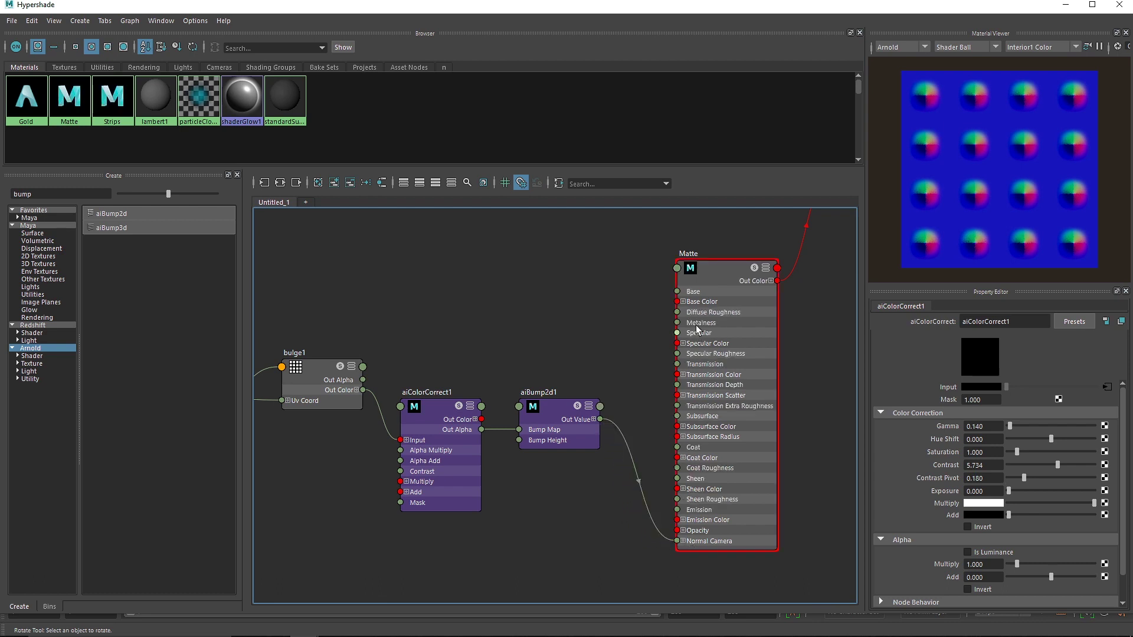
pyautogui.click(708, 269)
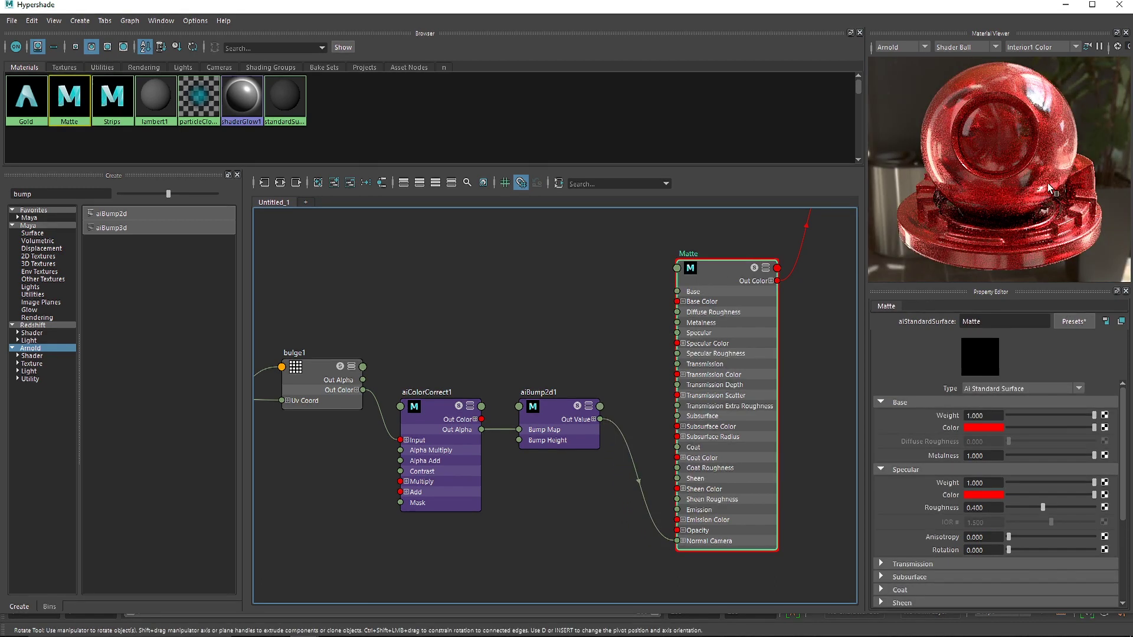
# Close Hypershade, select the cloth plane and render the scene in the Arnold RenderView.
pyautogui.click(1118, 5)
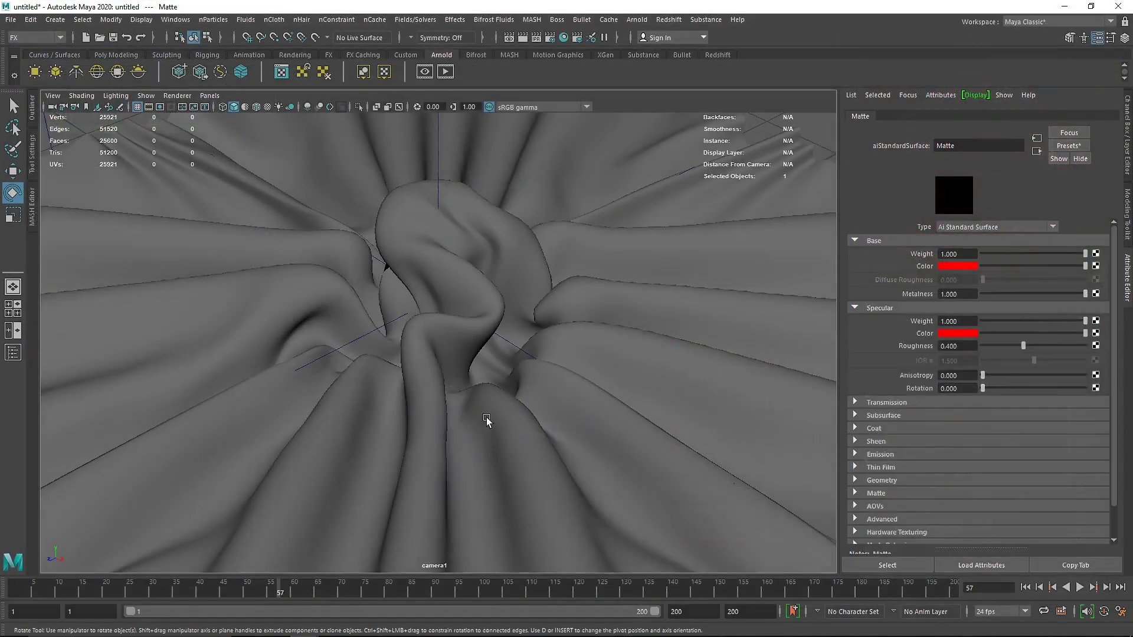
pyautogui.click(504, 373)
pyautogui.click(445, 71)
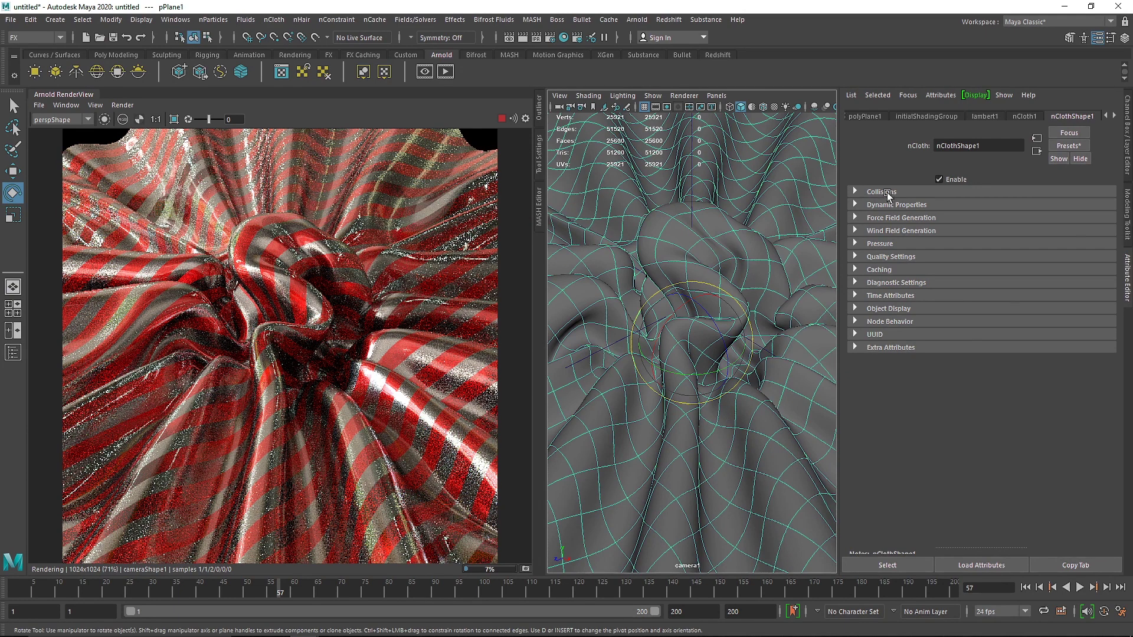
# Open the aiBump2d1 node through the Strips mix shader's Matte material and set its Bump Height to 0.2.
pyautogui.scroll(-6, 1000, 111)
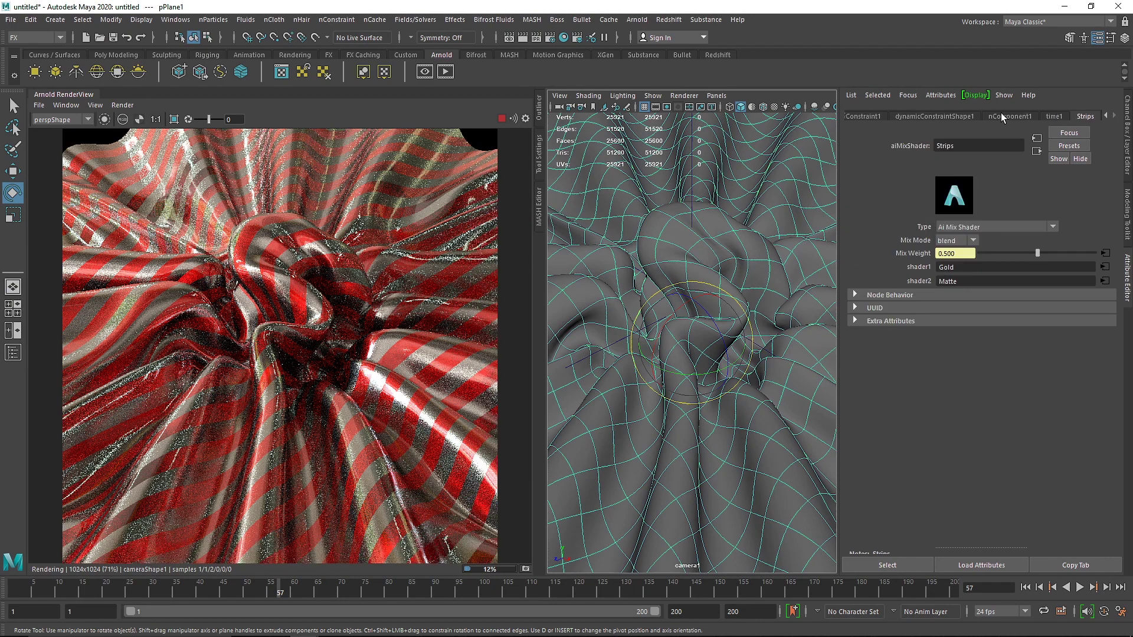
pyautogui.click(1105, 282)
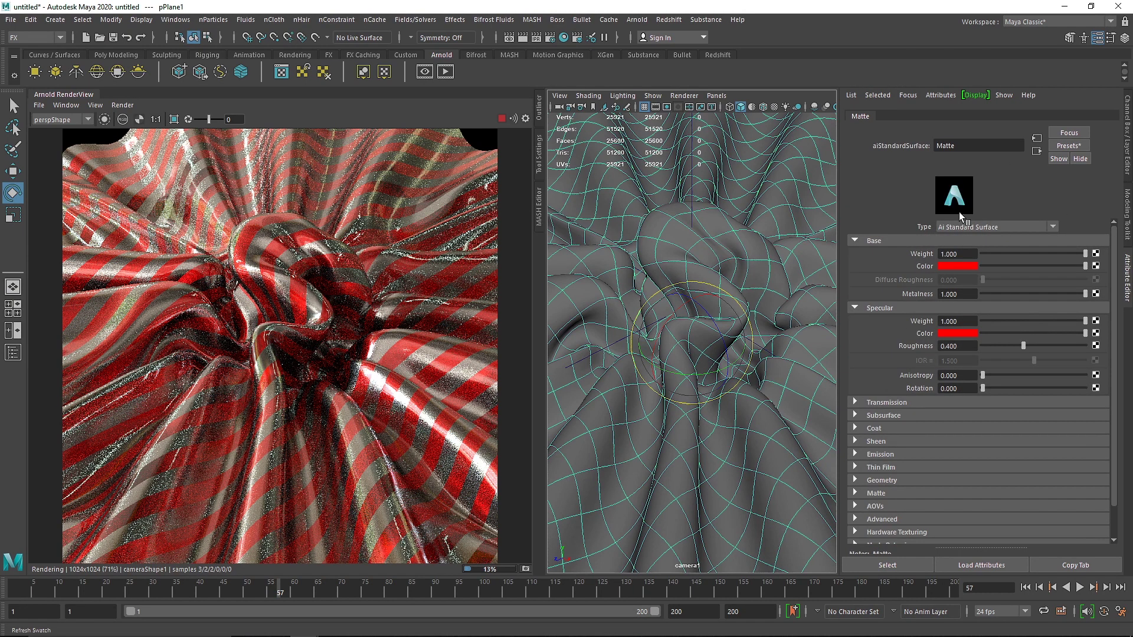
pyautogui.scroll(-2, 892, 407)
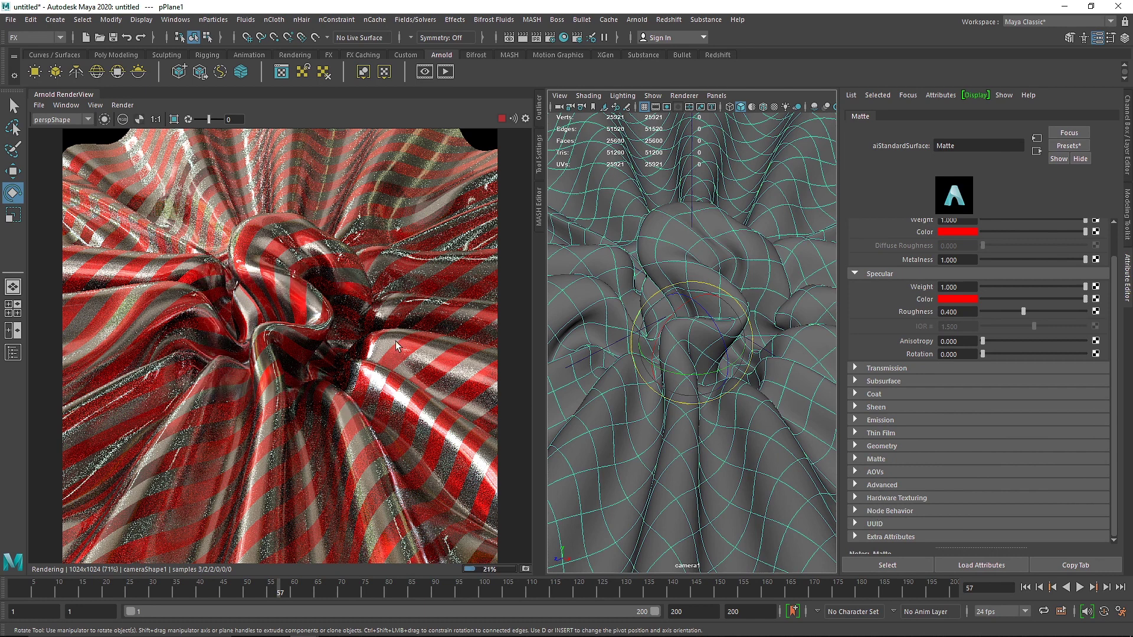
pyautogui.click(894, 447)
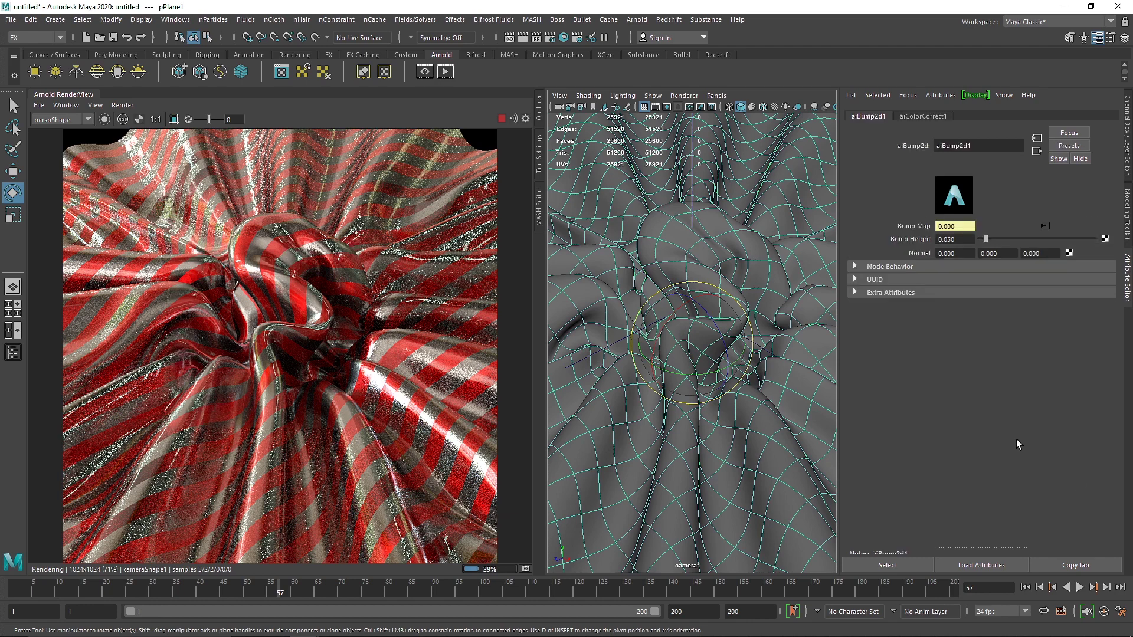
pyautogui.write('0.2')
pyautogui.press('Return')
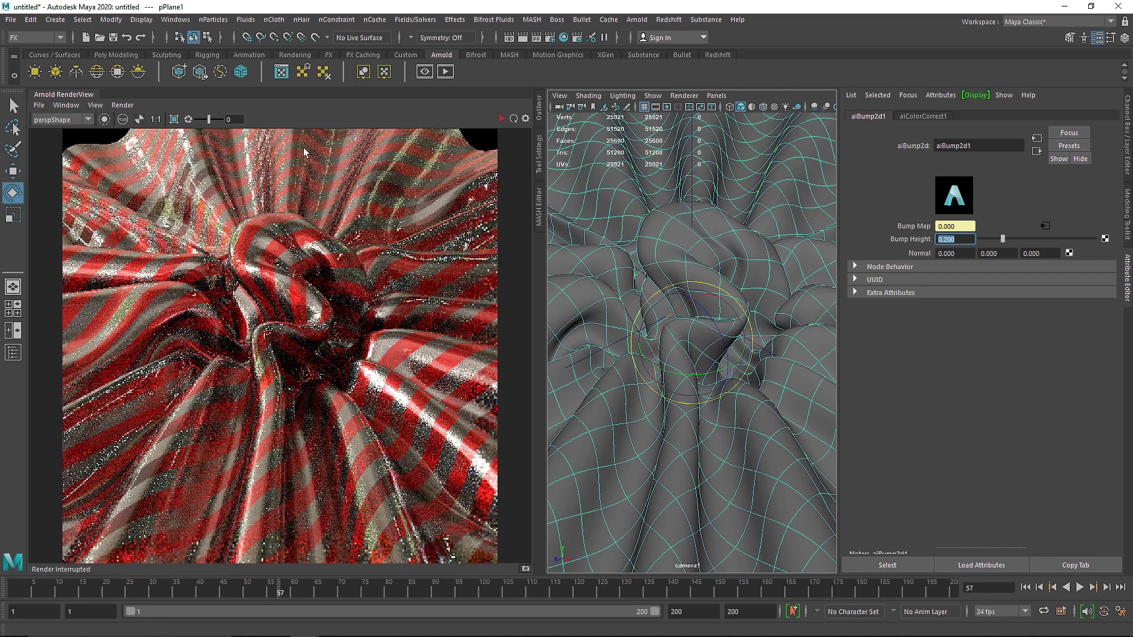
# Close the Arnold RenderView and reopen Hypershade.
pyautogui.rightClick(68, 95)
pyautogui.click(84, 142)
pyautogui.click(564, 37)
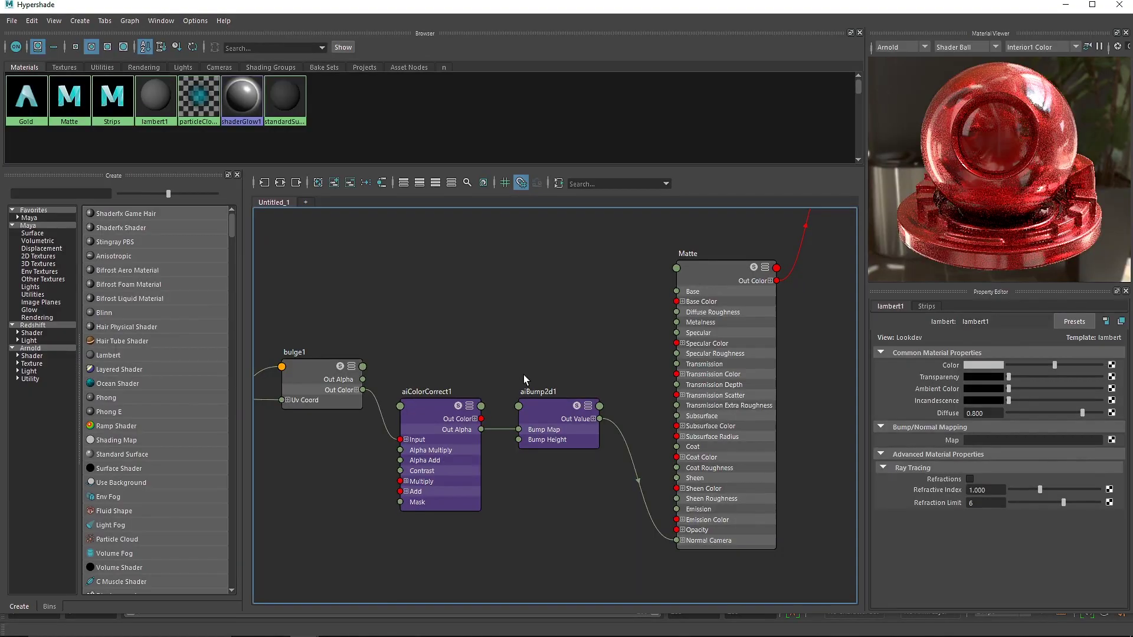
# Expand the Gold node's attributes and connect aiBump2d1's Out Value to its Normal Camera, moving Matte clear of it.
pyautogui.scroll(-3, 589, 404)
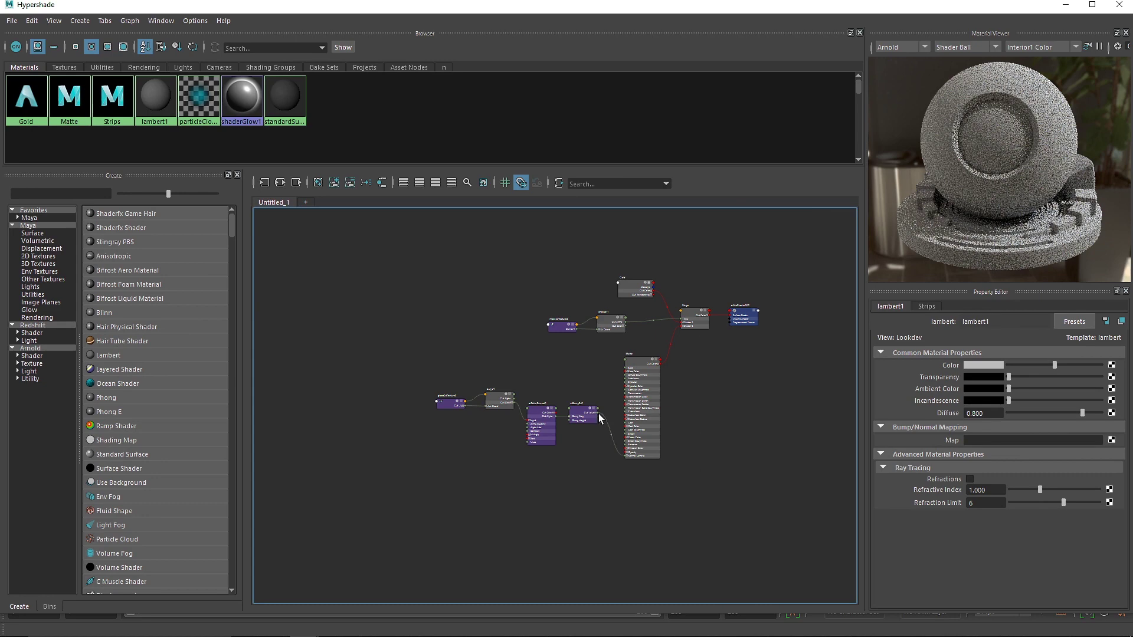
pyautogui.scroll(2, 602, 407)
pyautogui.click(640, 232)
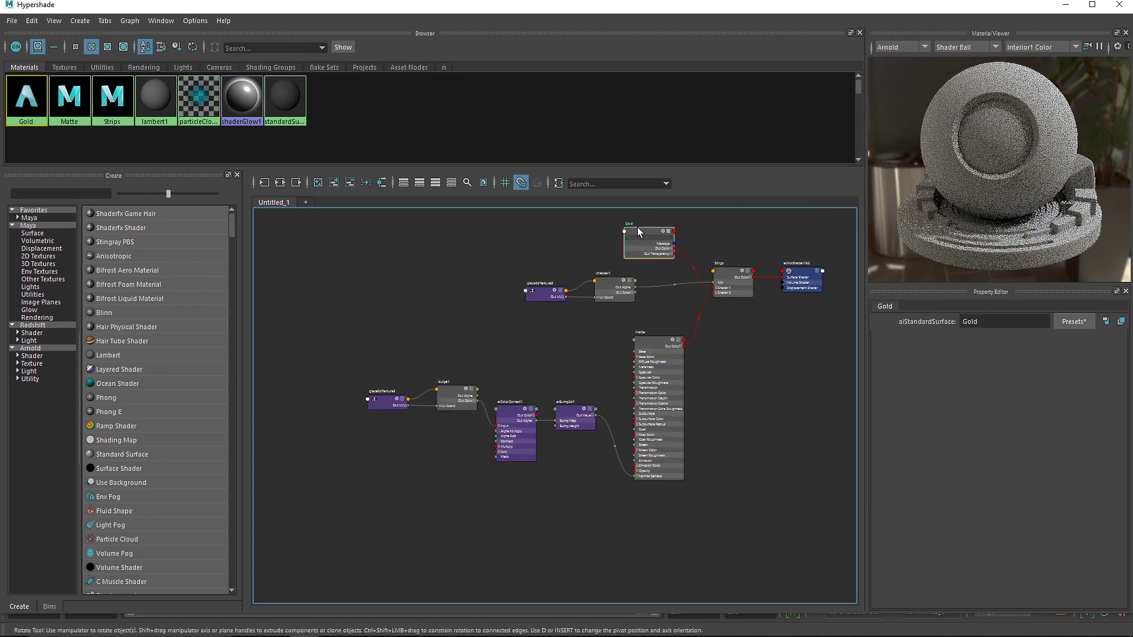
pyautogui.click(451, 183)
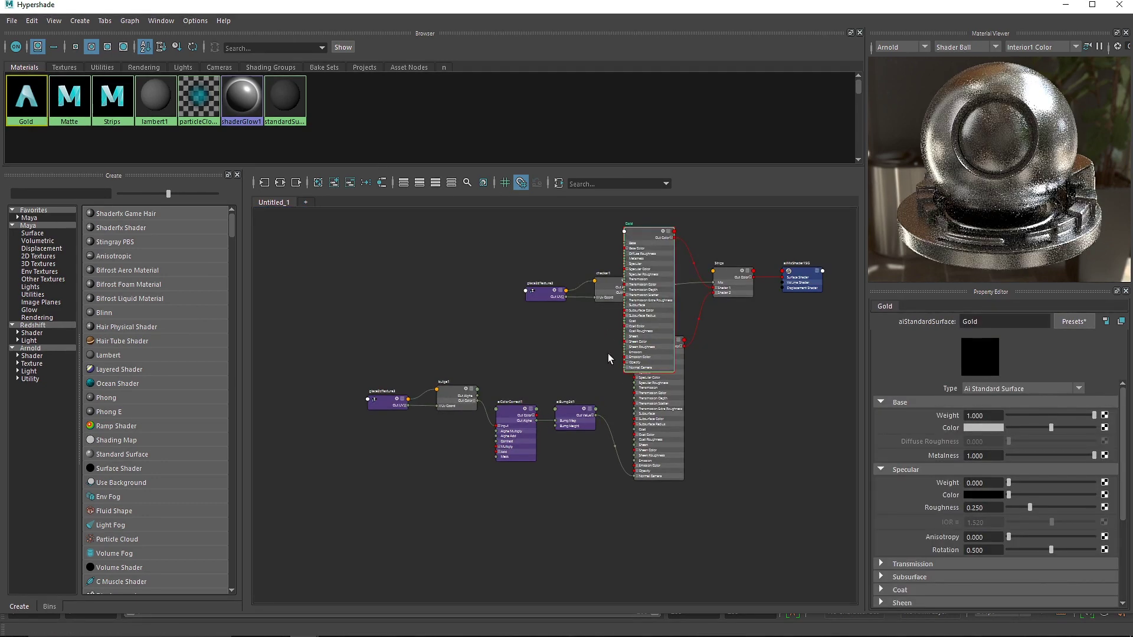
pyautogui.moveTo(595, 416); pyautogui.dragTo(700, 388)
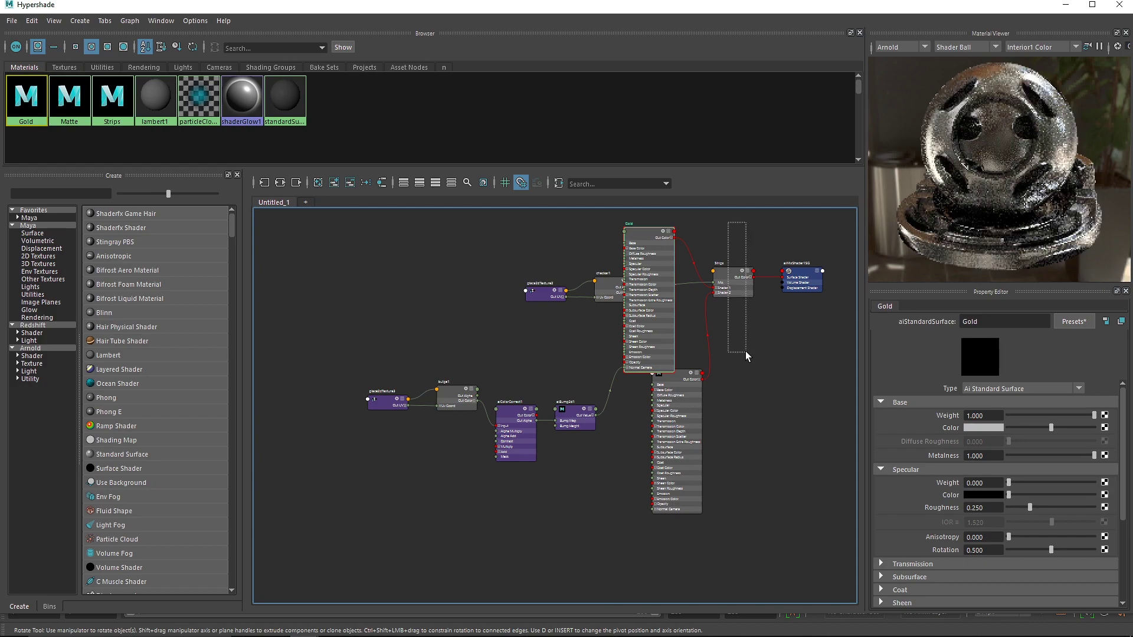
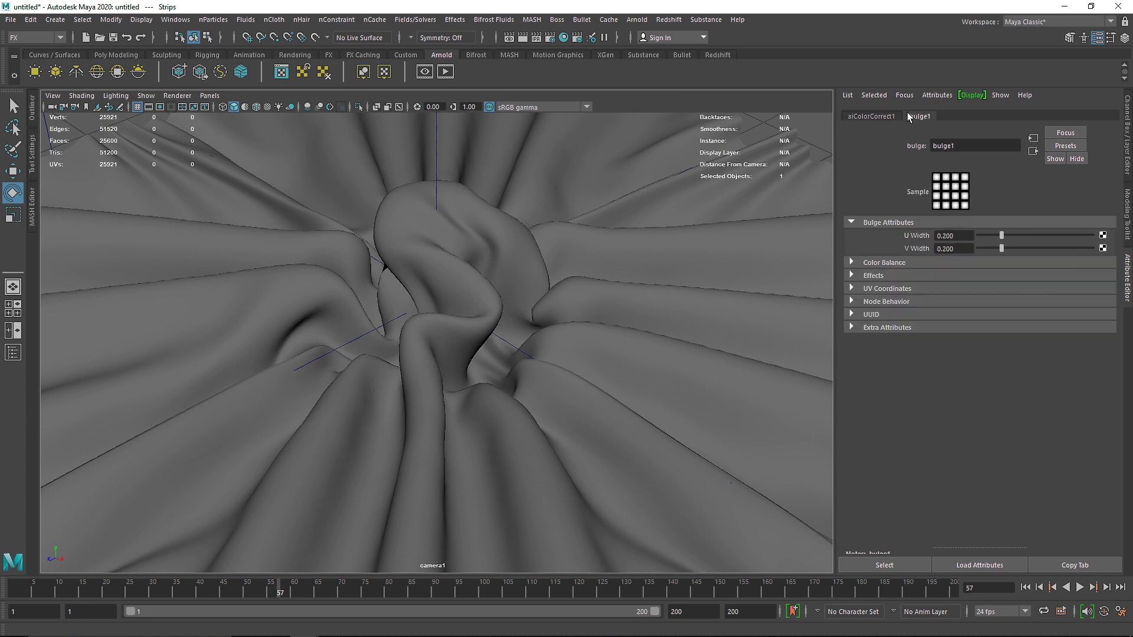
# Open the bulge1 texture's 2D placement node, set its Repeat UV to 20 and 20, and render in the Arnold RenderView.
pyautogui.click(885, 116)
pyautogui.click(914, 116)
pyautogui.click(968, 262)
pyautogui.click(1032, 138)
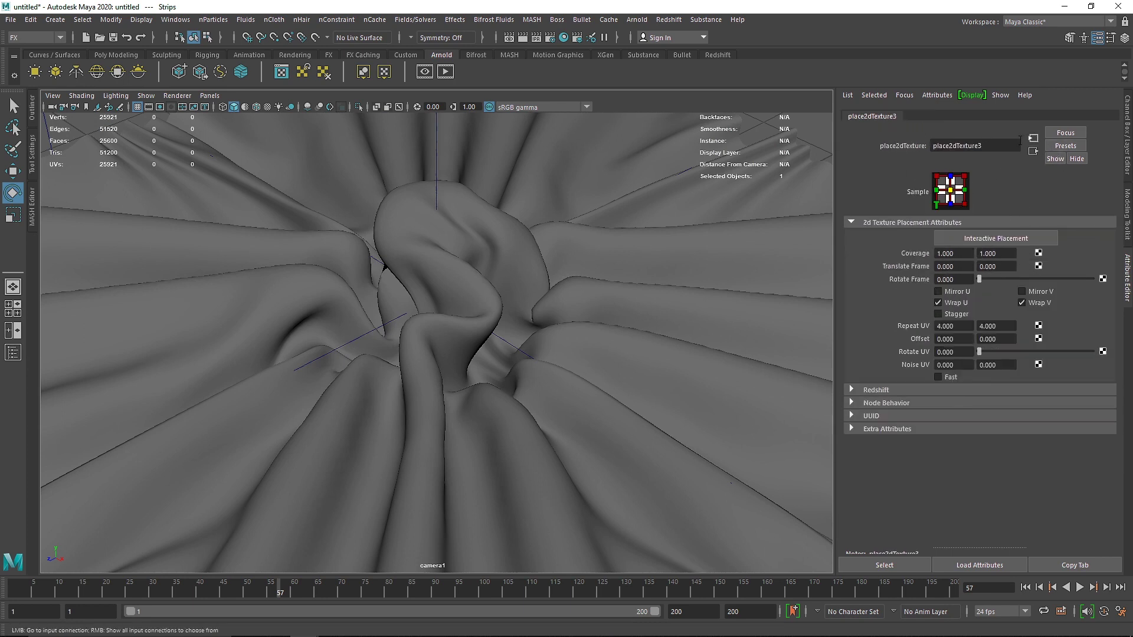
pyautogui.moveTo(960, 328); pyautogui.dragTo(910, 319)
pyautogui.write('5')
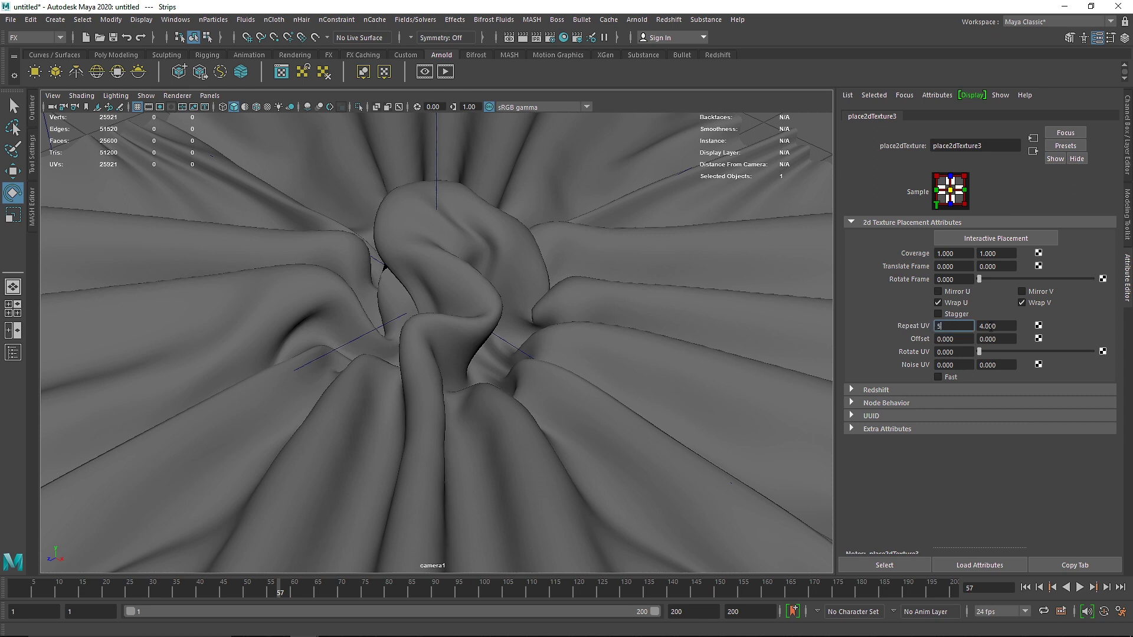
pyautogui.moveTo(994, 327)
pyautogui.mouseDown()
pyautogui.moveTo(910, 323)
pyautogui.moveTo(980, 325)
pyautogui.mouseUp()
pyautogui.write('20')
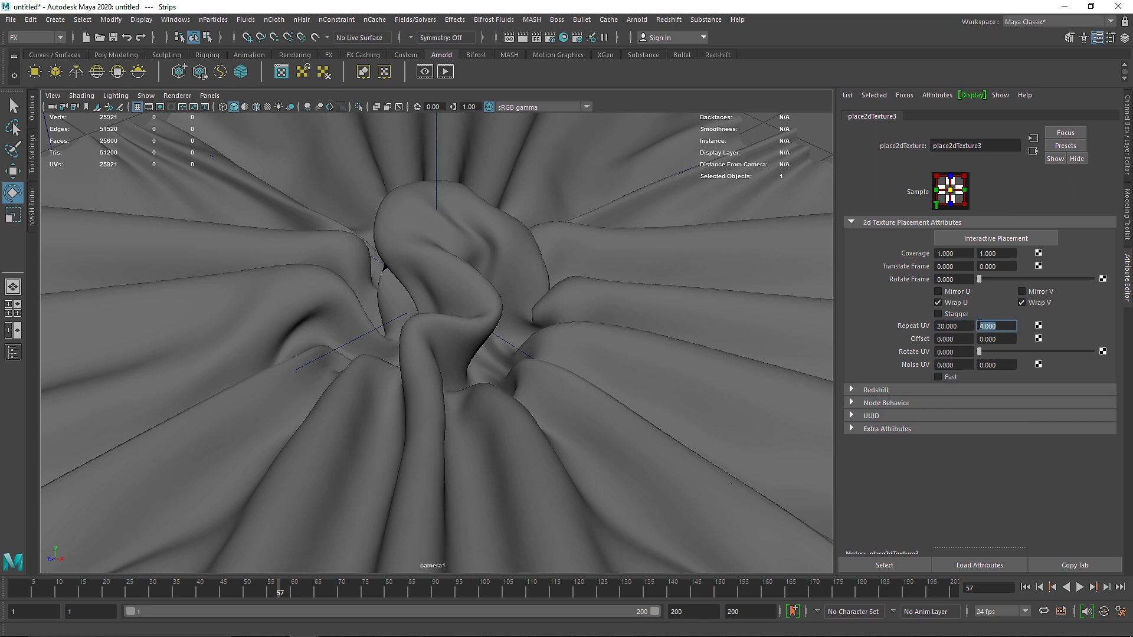
pyautogui.write('20')
pyautogui.press('Return')
pyautogui.click(424, 71)
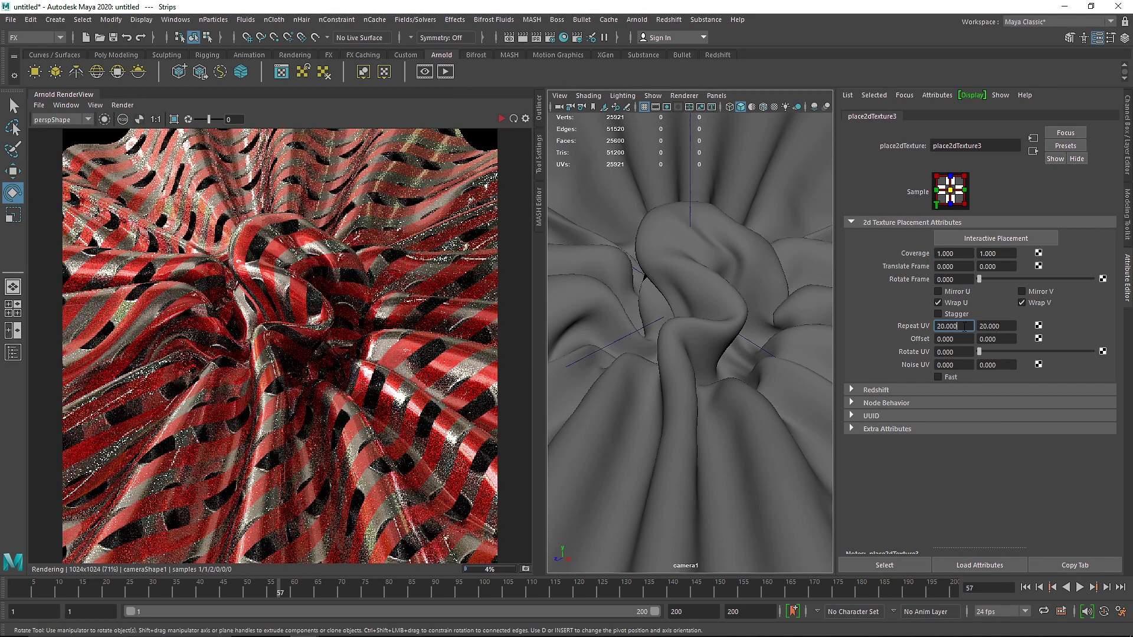
# Set the bulge placement node's Repeat UV to 40 in both directions.
pyautogui.write('40')
pyautogui.press('Tab')
pyautogui.write('40')
pyautogui.press('Return')
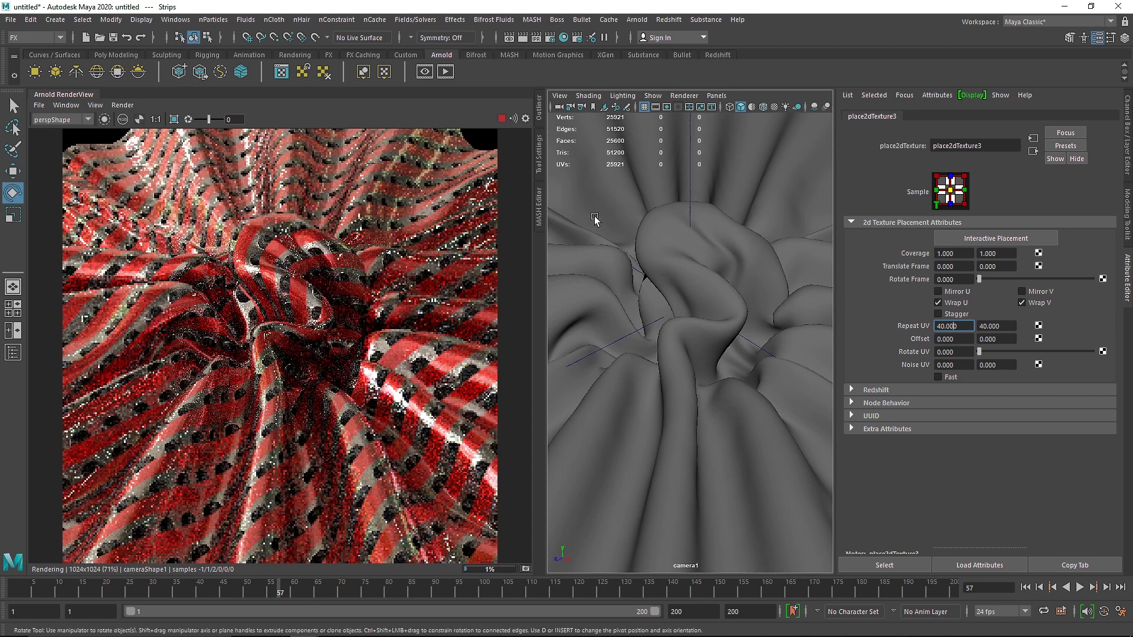
# Set the bulge texture's Repeat UV to 60 and 60.
pyautogui.doubleClick(947, 326)
pyautogui.write('60')
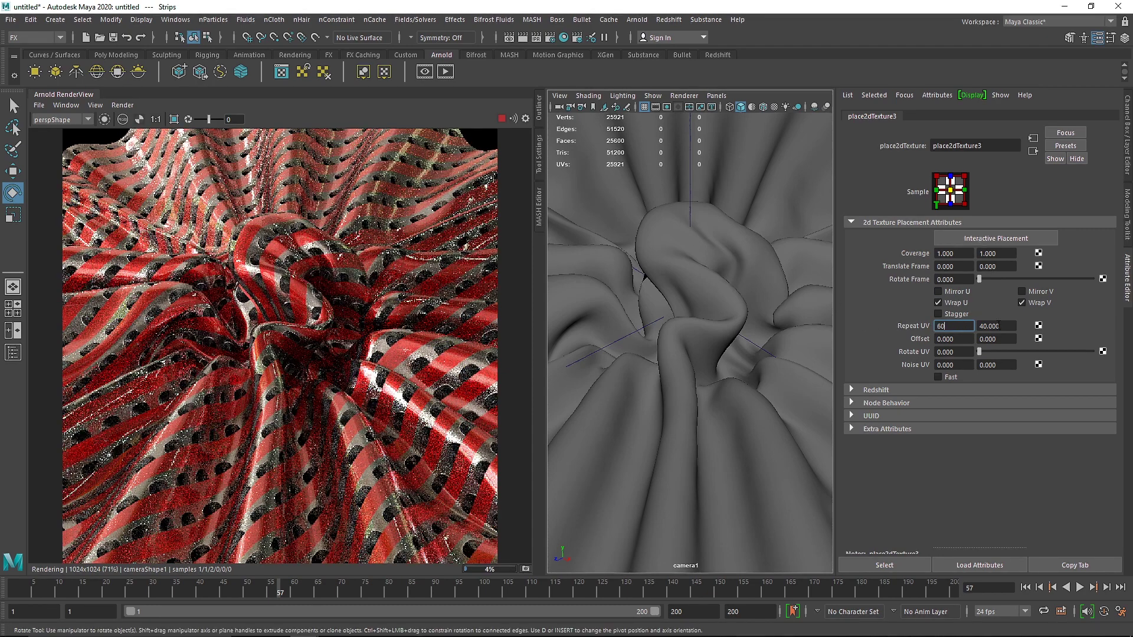
pyautogui.press('Tab')
pyautogui.write('60')
pyautogui.press('Return')
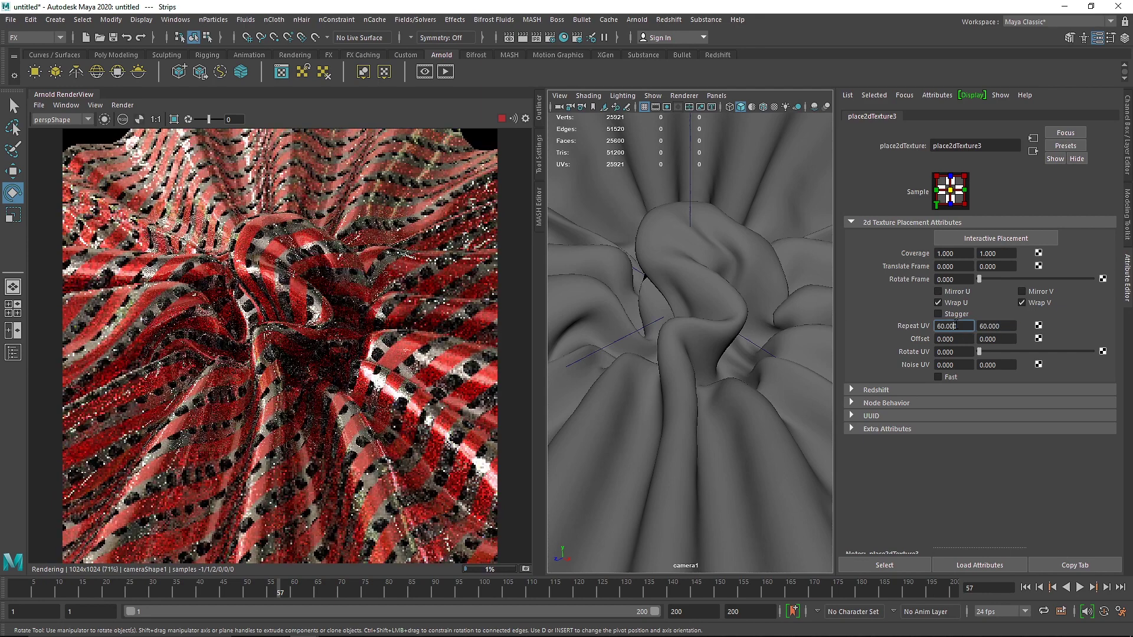
# Set the bulge texture's Repeat UV to 100 and 100 in place2dTexture3.
pyautogui.doubleClick(965, 325)
pyautogui.write('100')
pyautogui.press('Tab')
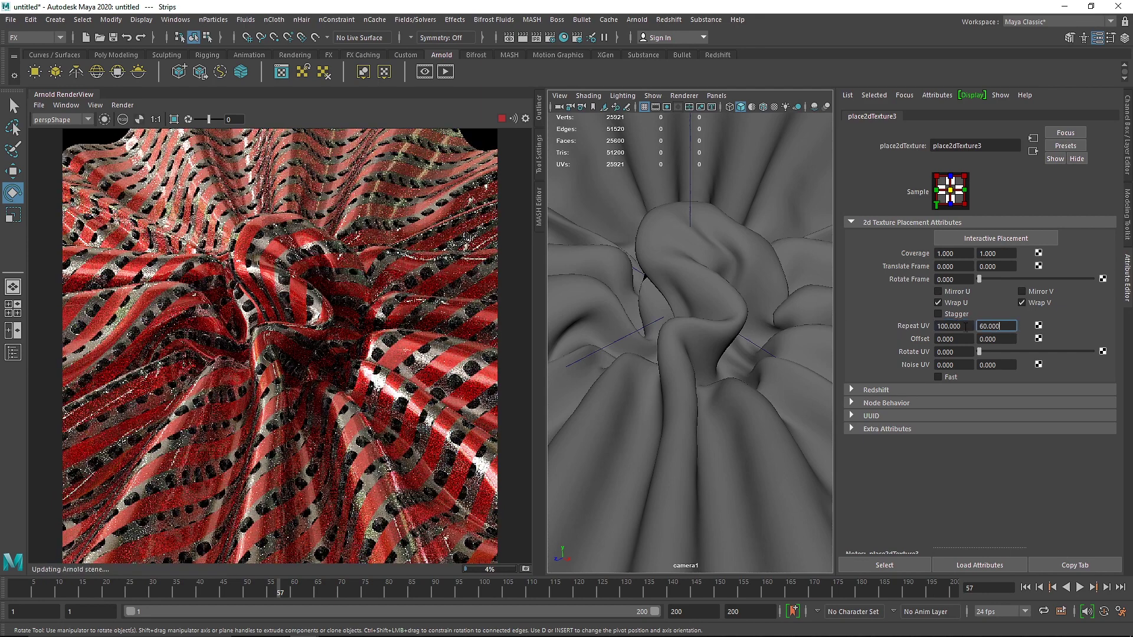
pyautogui.write('100')
pyautogui.press('Return')
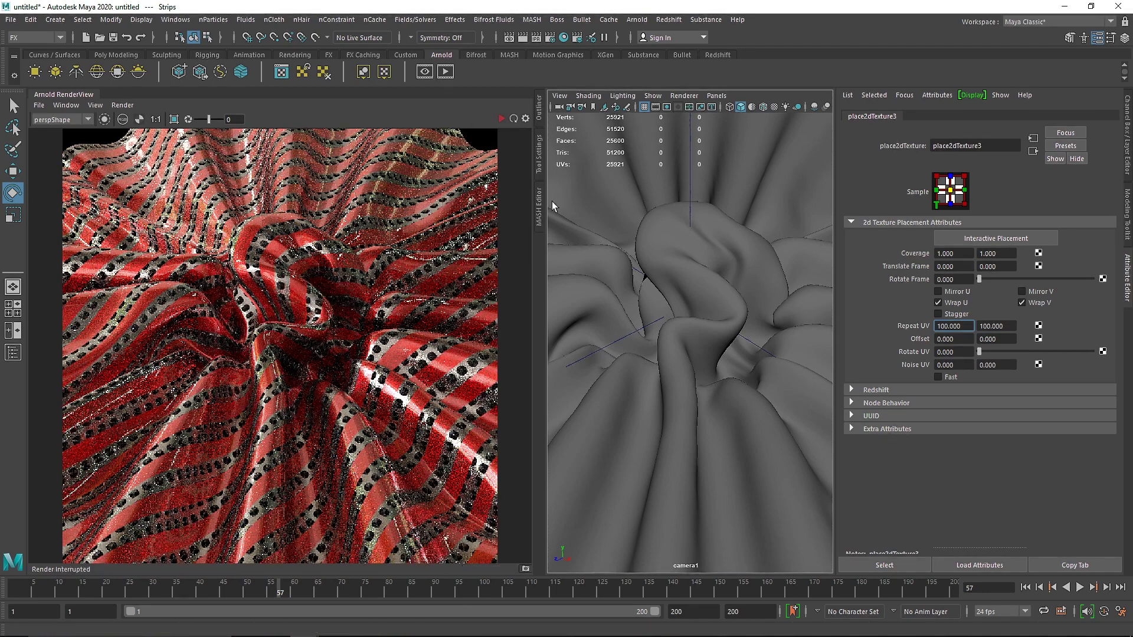
# Select the cloth plane, open the checker placement node through the Strips shader's Mix Weight, and set its Repeat U to 20.
pyautogui.click(644, 238)
pyautogui.scroll(-6, 1032, 113)
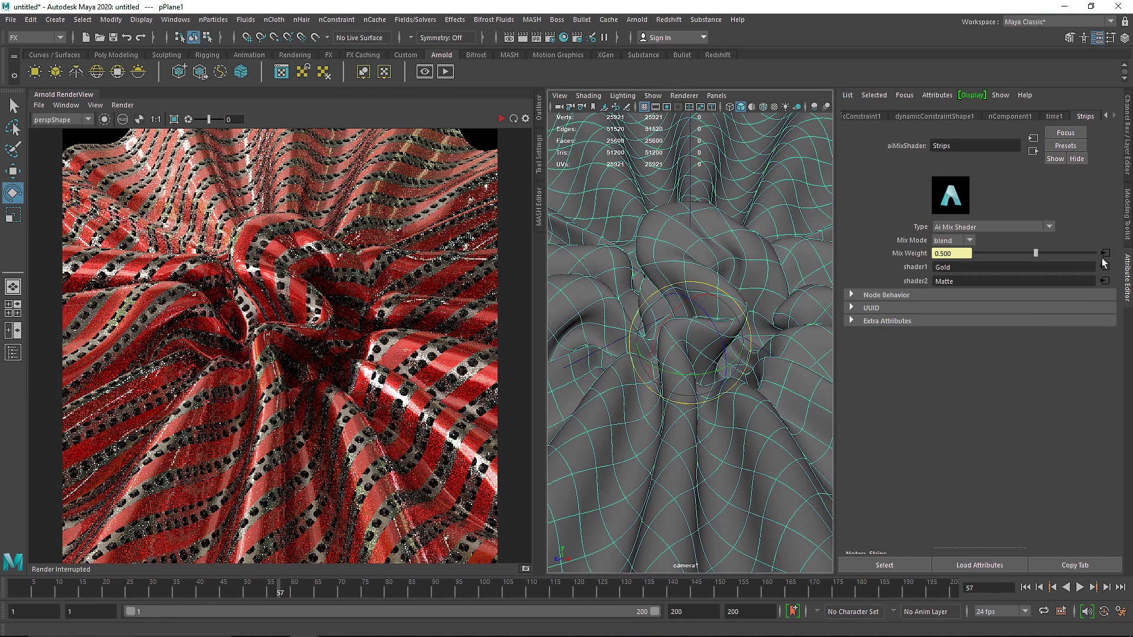
pyautogui.click(1104, 254)
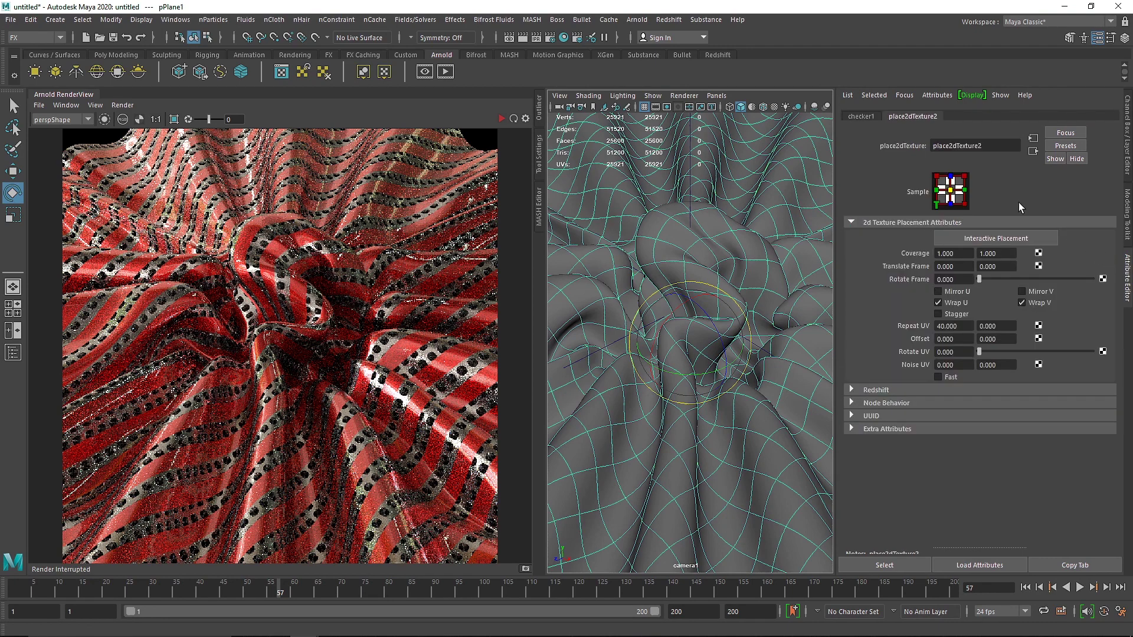
pyautogui.doubleClick(968, 326)
pyautogui.write('20')
pyautogui.press('Return')
# Restart the Arnold render and examine the fabric's stripes and bump detail up close and as a whole.
pyautogui.click(501, 118)
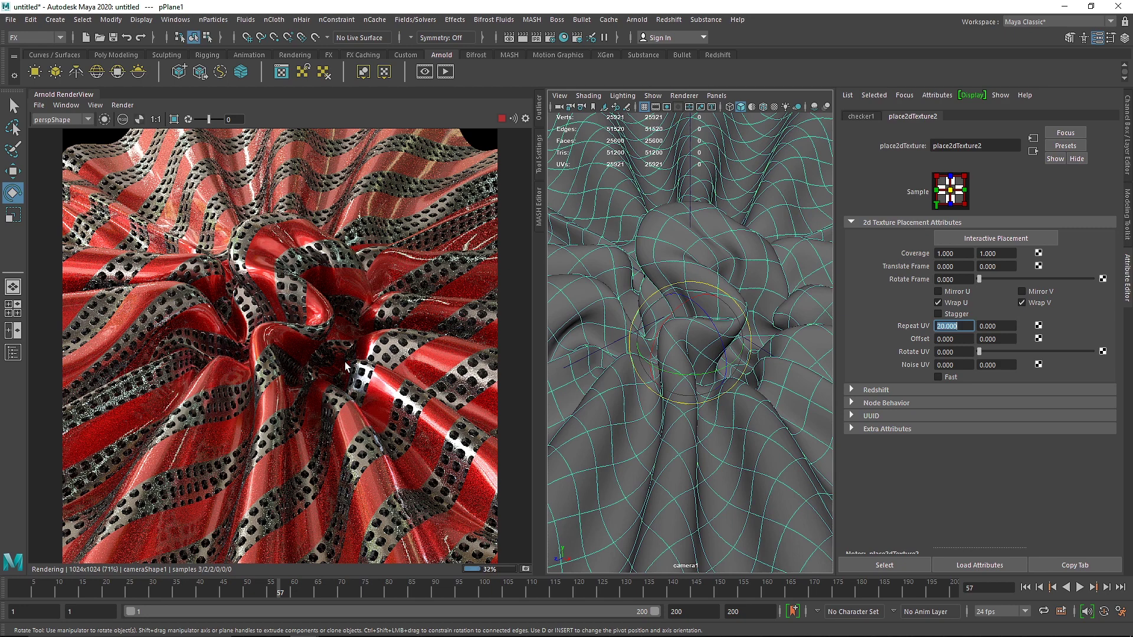
pyautogui.scroll(3, 288, 251)
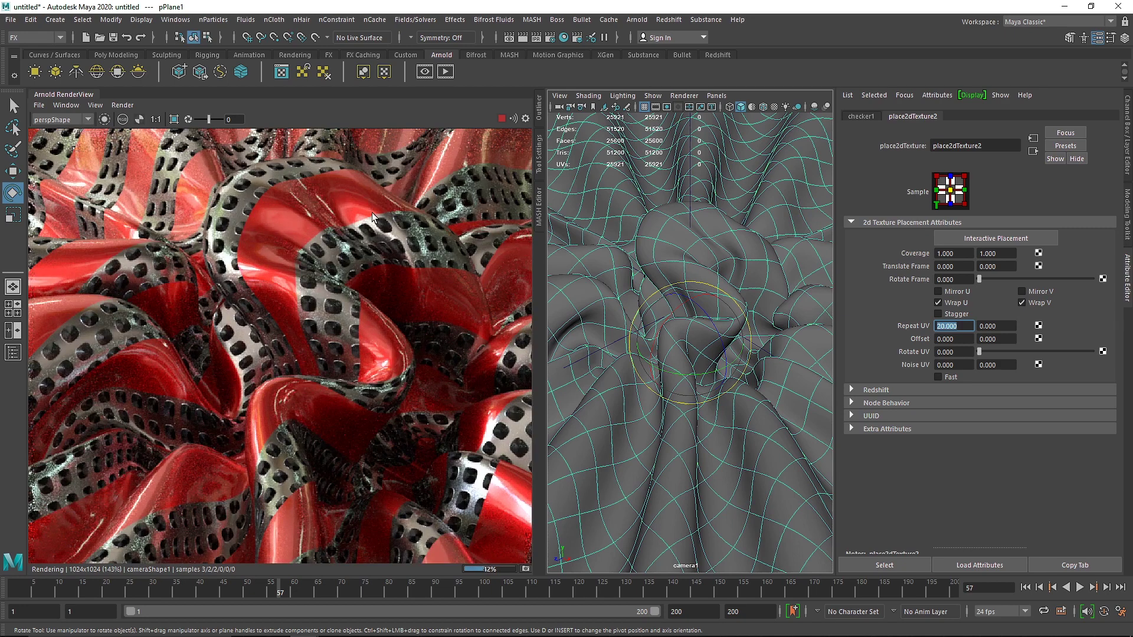
pyautogui.scroll(-3, 373, 213)
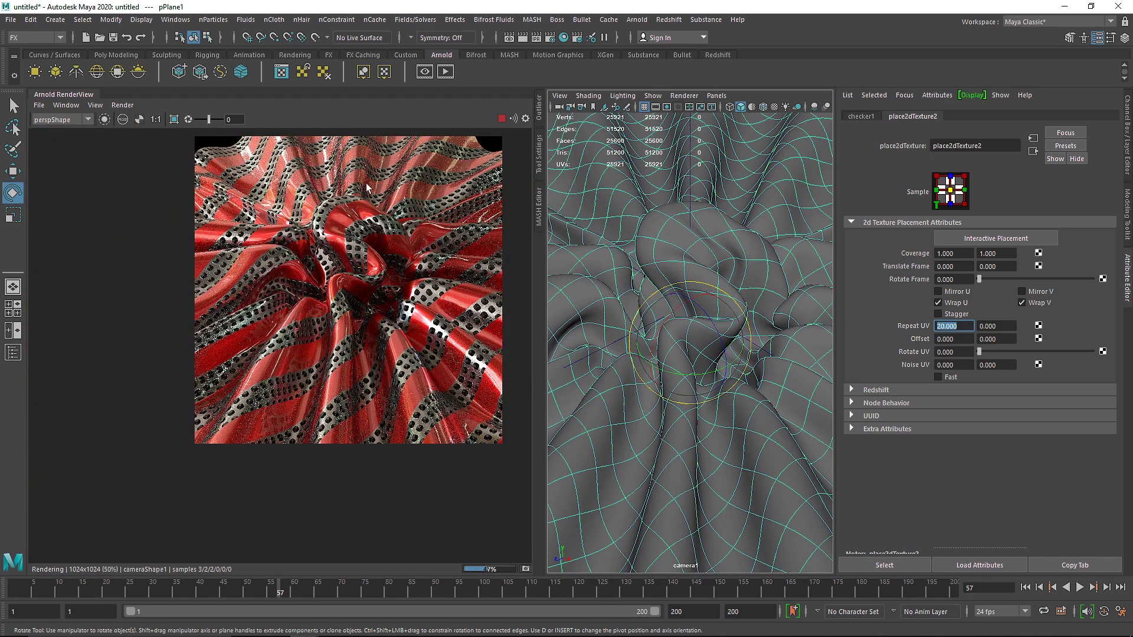
pyautogui.click(366, 188)
pyautogui.scroll(1, 482, 190)
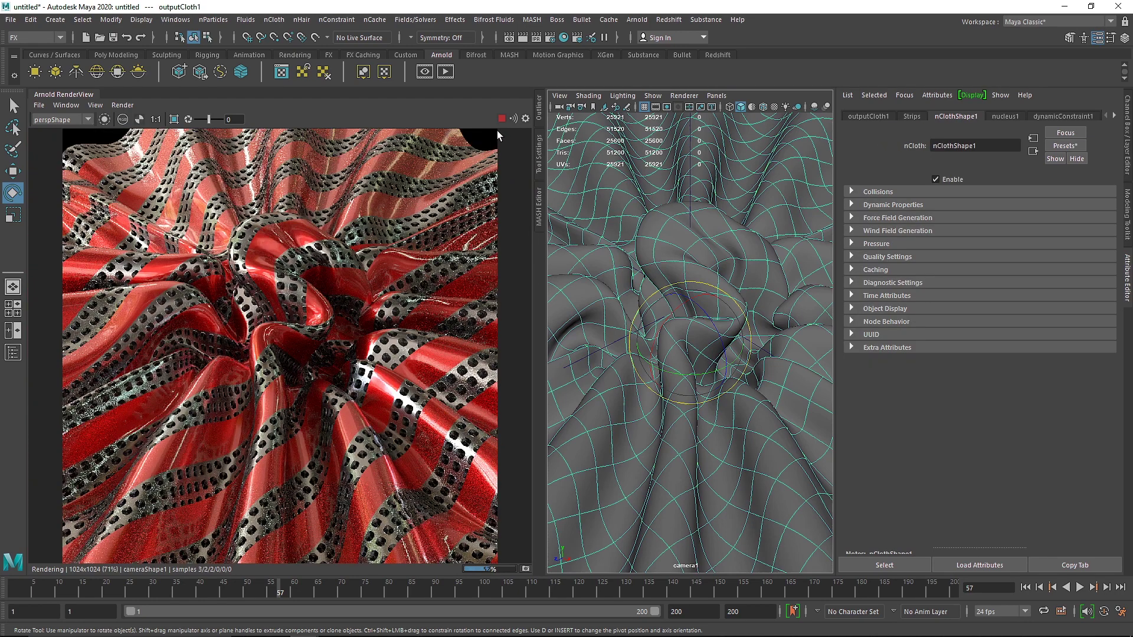